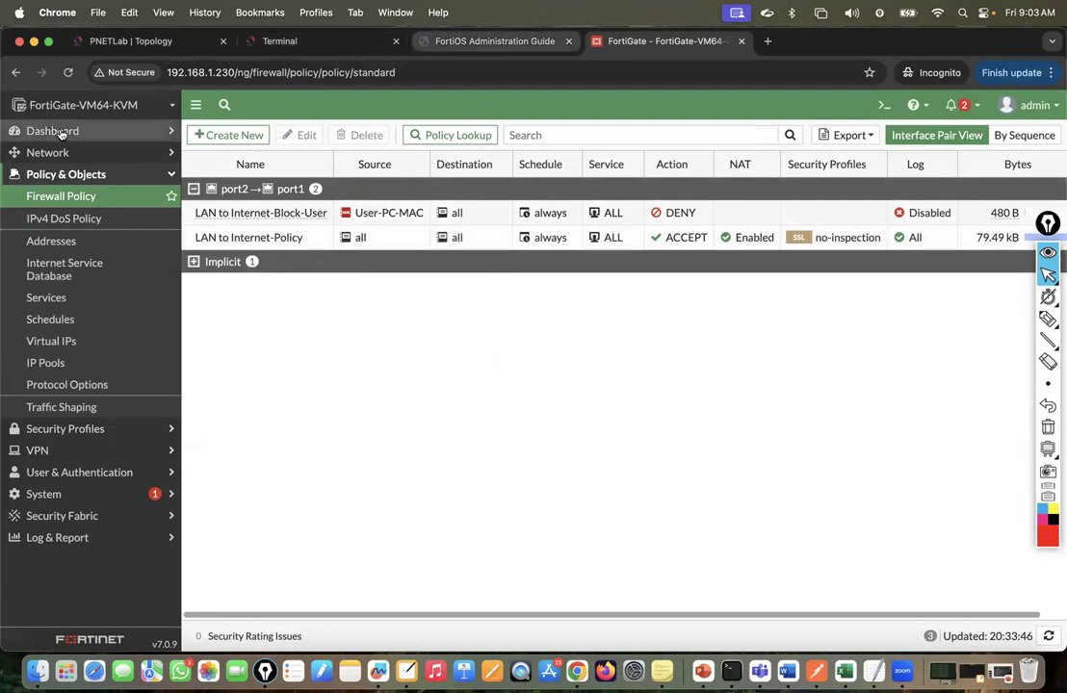
Step: Start a new address object named LAN-Subnet with the type Subnet
left_click(52, 242)
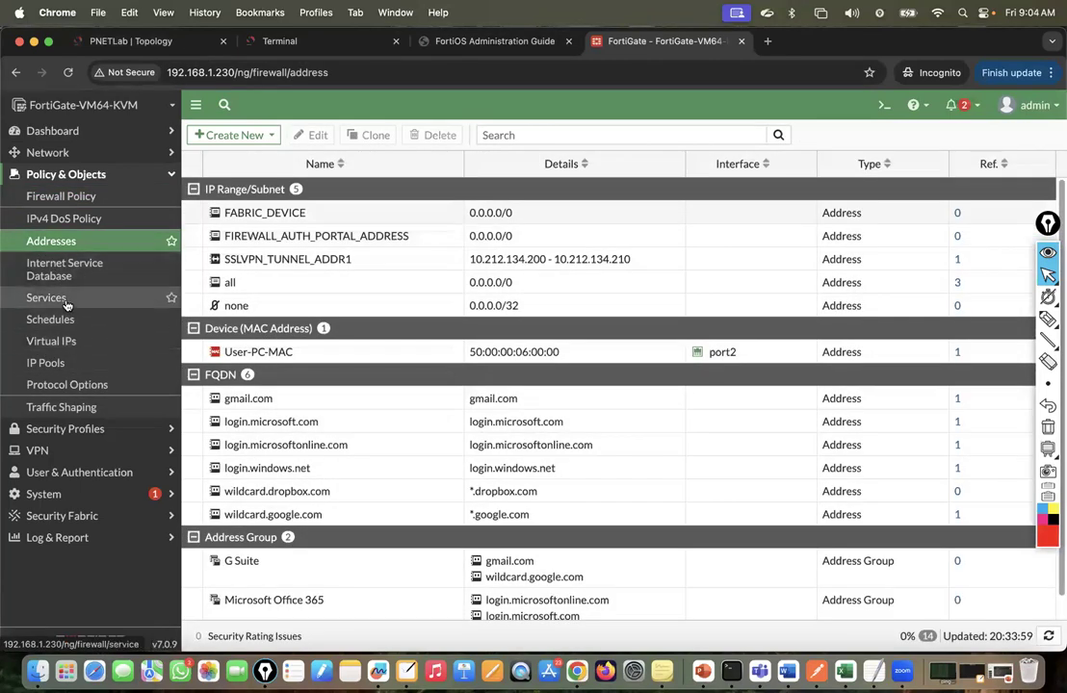
left_click(67, 305)
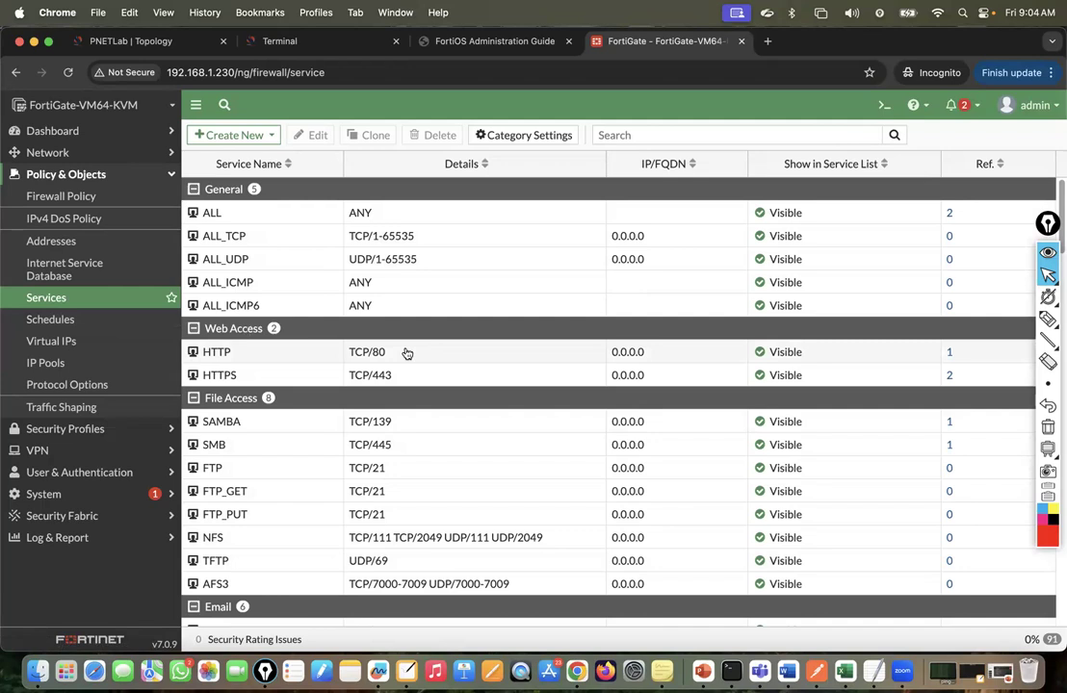
left_click(52, 241)
left_click(232, 135)
left_click(212, 153)
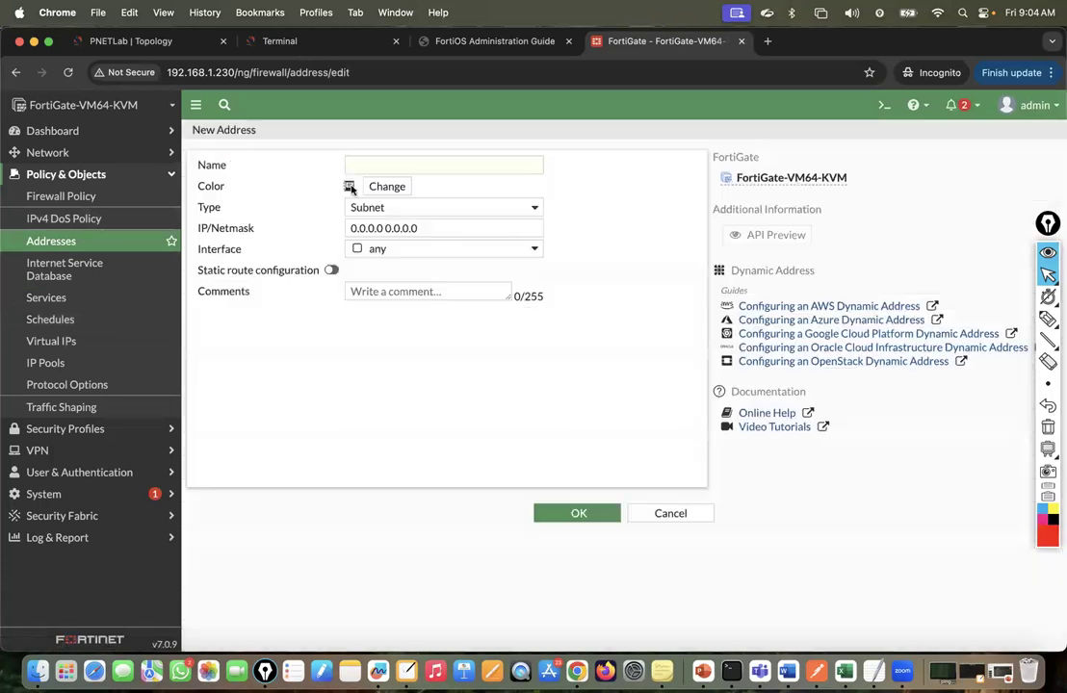
left_click(398, 165)
type("LAN-Sub")
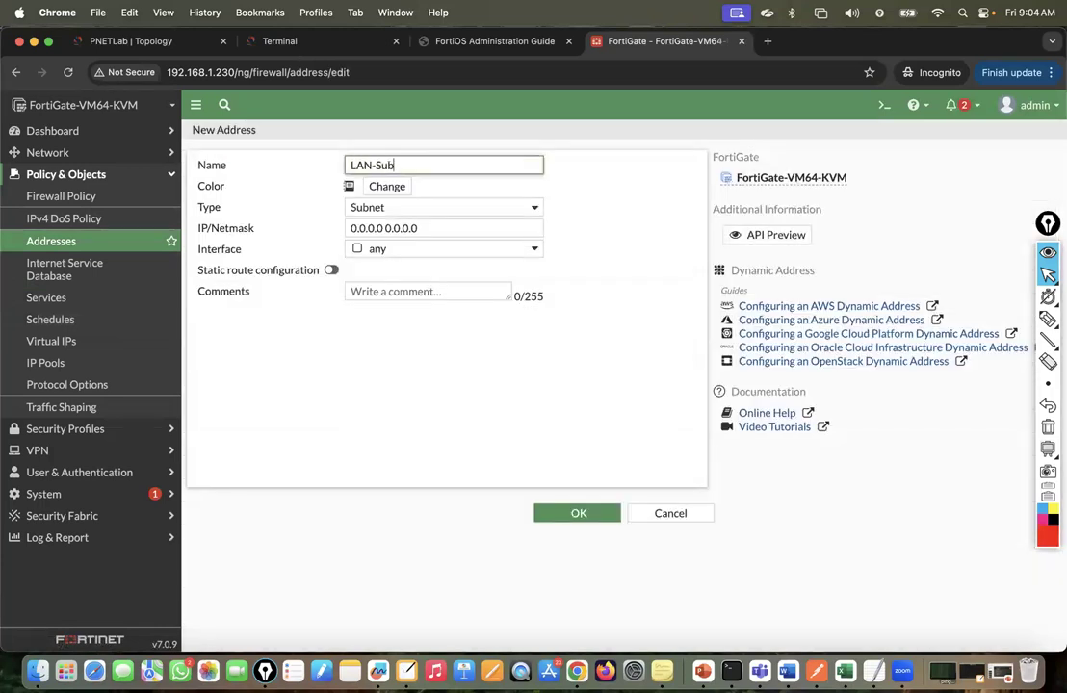
type("net")
left_click(435, 207)
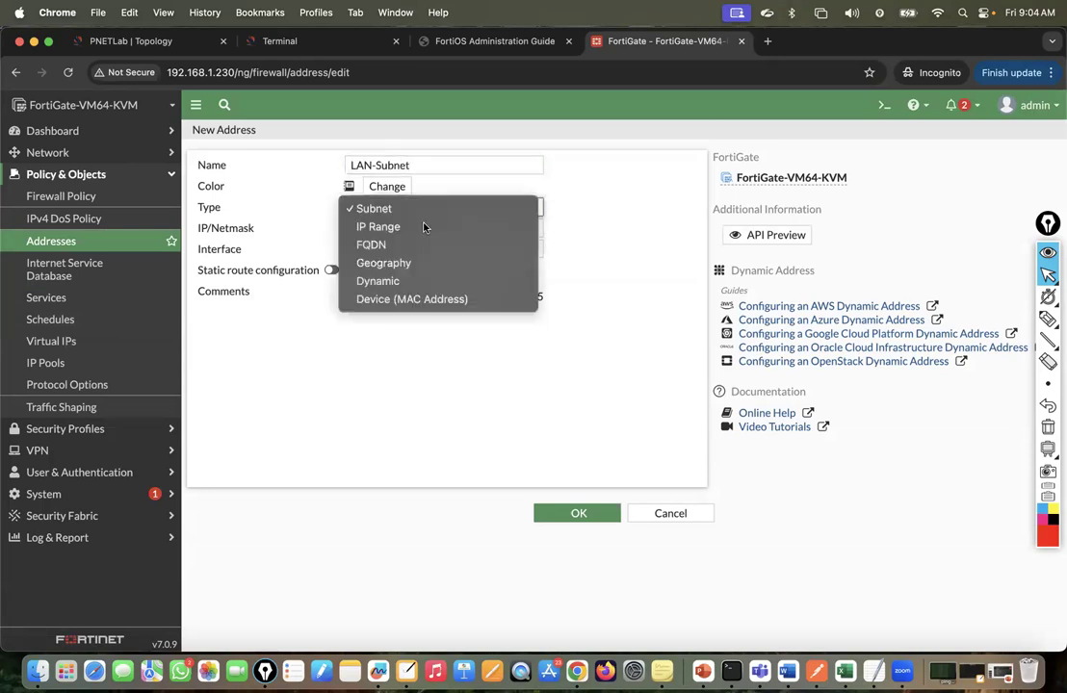
left_click(438, 212)
Step: Check the LAN addressing in the PNETLab topology and set the new address's IP/Netmask to 172.16.10.0/24
left_click(133, 37)
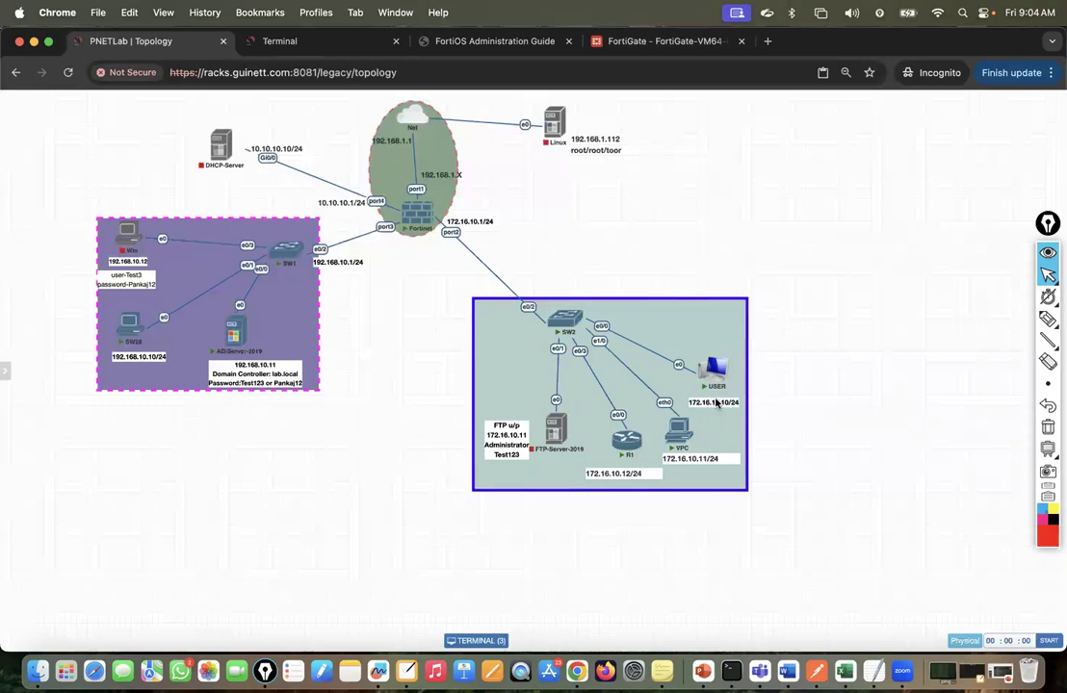
left_click(655, 42)
left_click(414, 227)
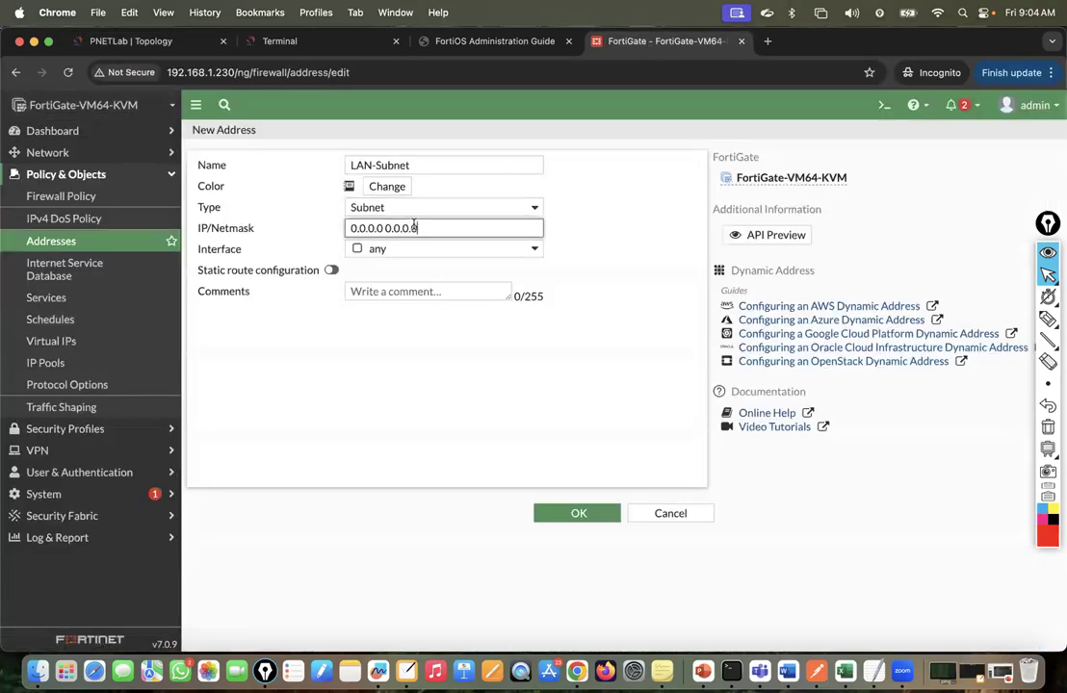
key("BackSpace")
key("BackSpace")
key("BackSpace")
key("BackSpace")
key("BackSpace")
type("172.16.10.0/24")
Step: Assign the LAN-Subnet address to interface port2 and save it
left_click(458, 250)
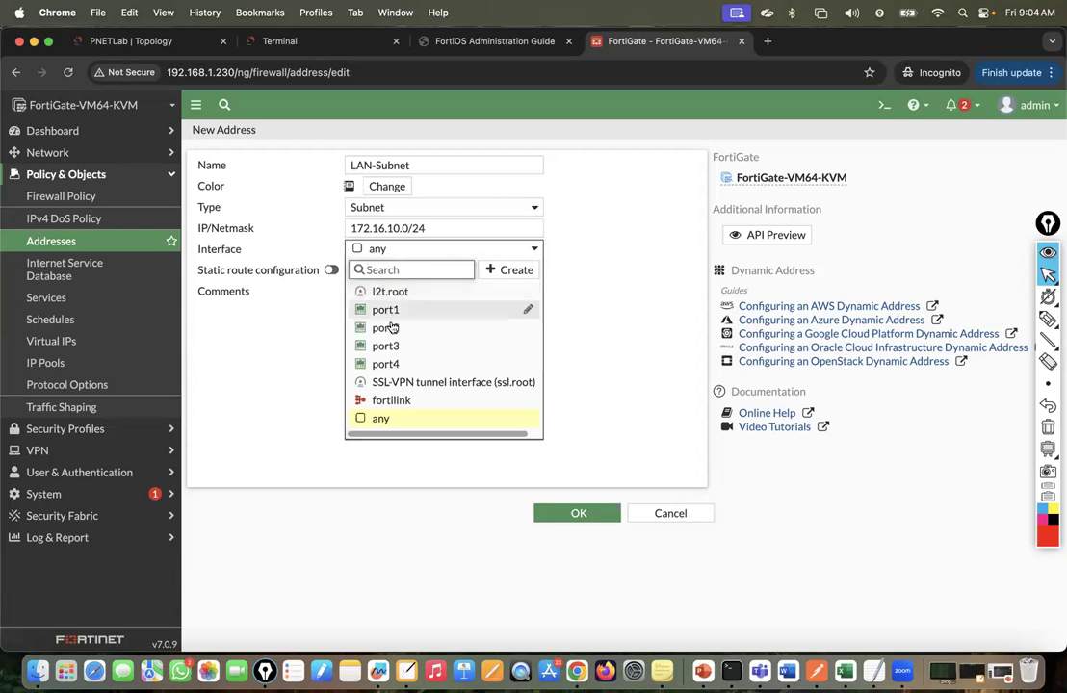
left_click(385, 327)
left_click(567, 517)
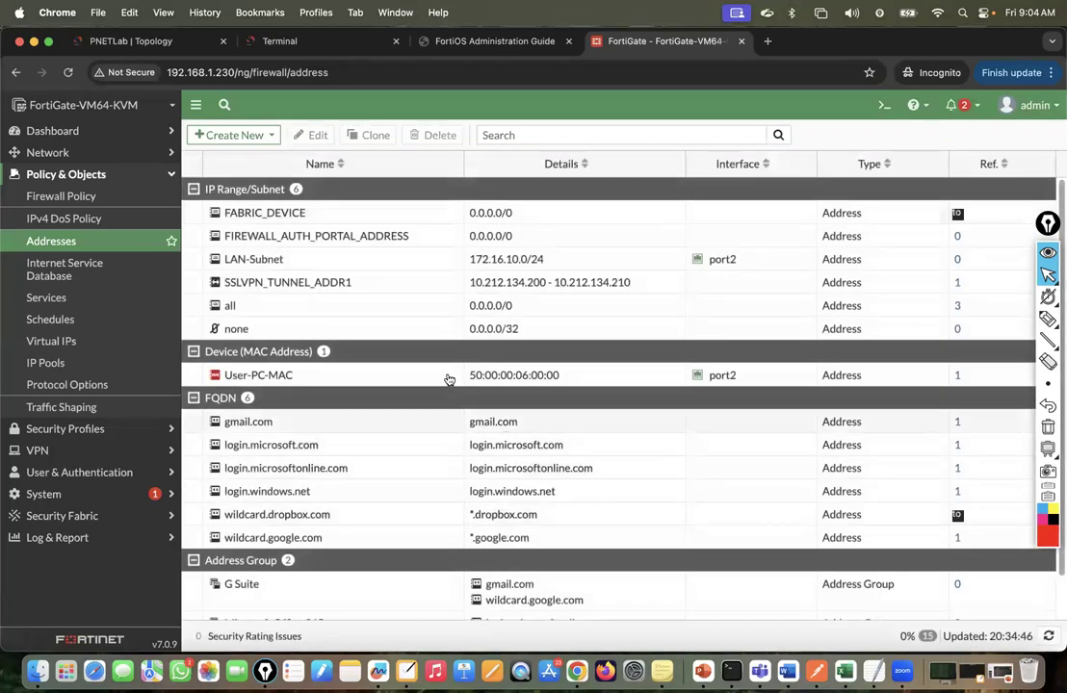
Step: Check the server-side network in the PNETLab topology and start another address object named DMZ-Subnet
left_click(125, 42)
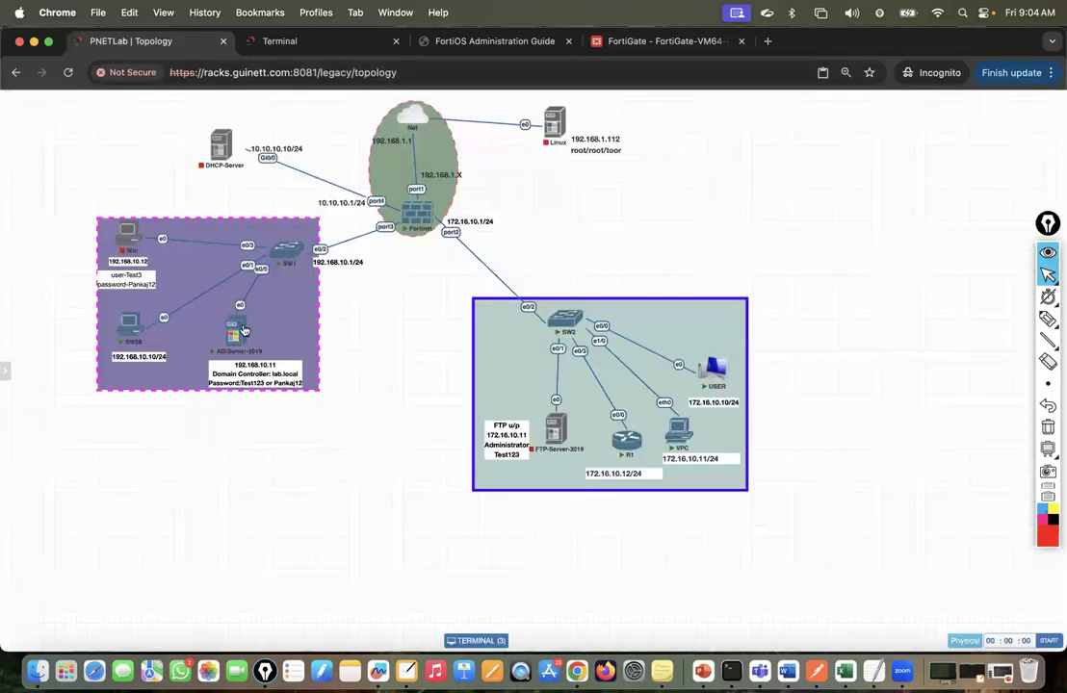
left_click(655, 42)
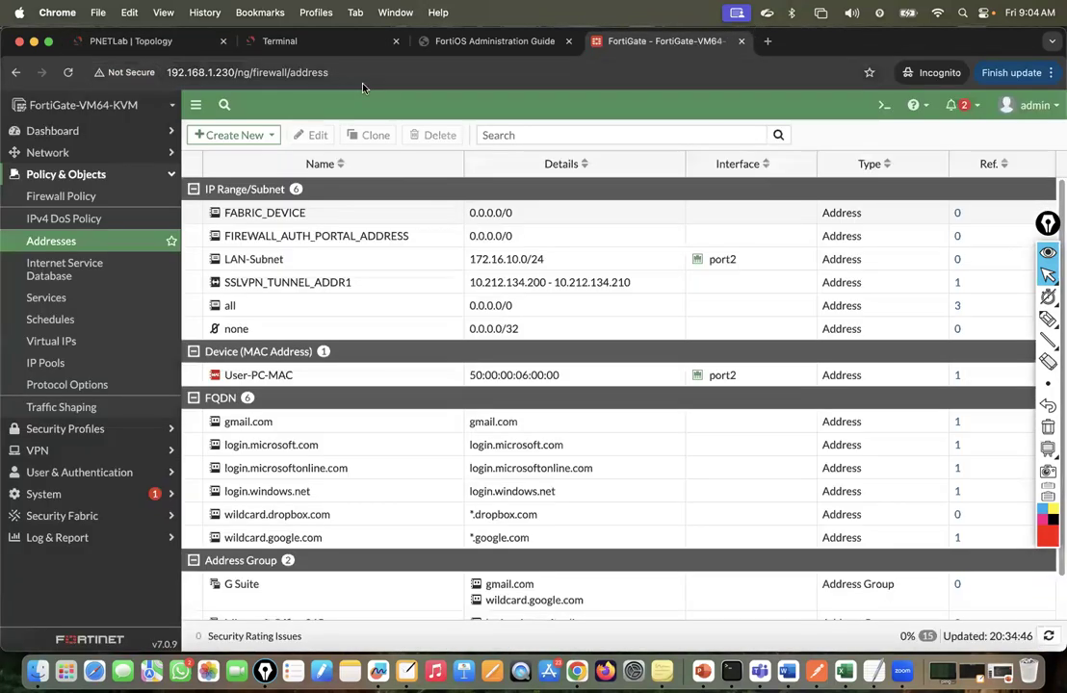
left_click(237, 135)
left_click(213, 155)
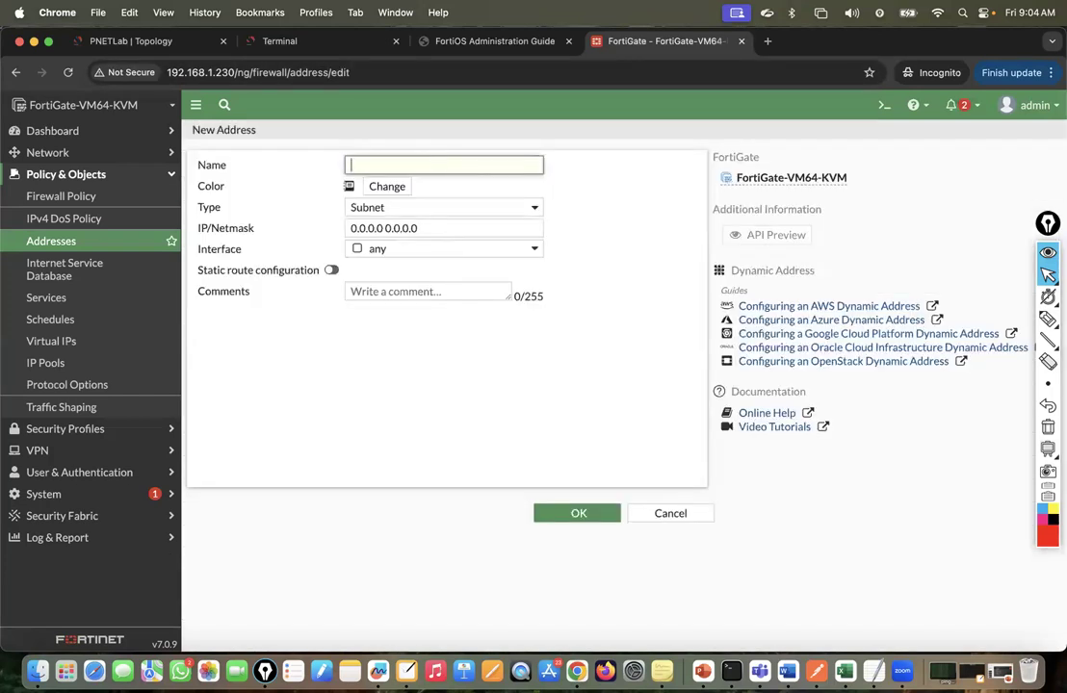
type("SUB")
key("BackSpace")
key("BackSpace")
key("BackSpace")
type("D")
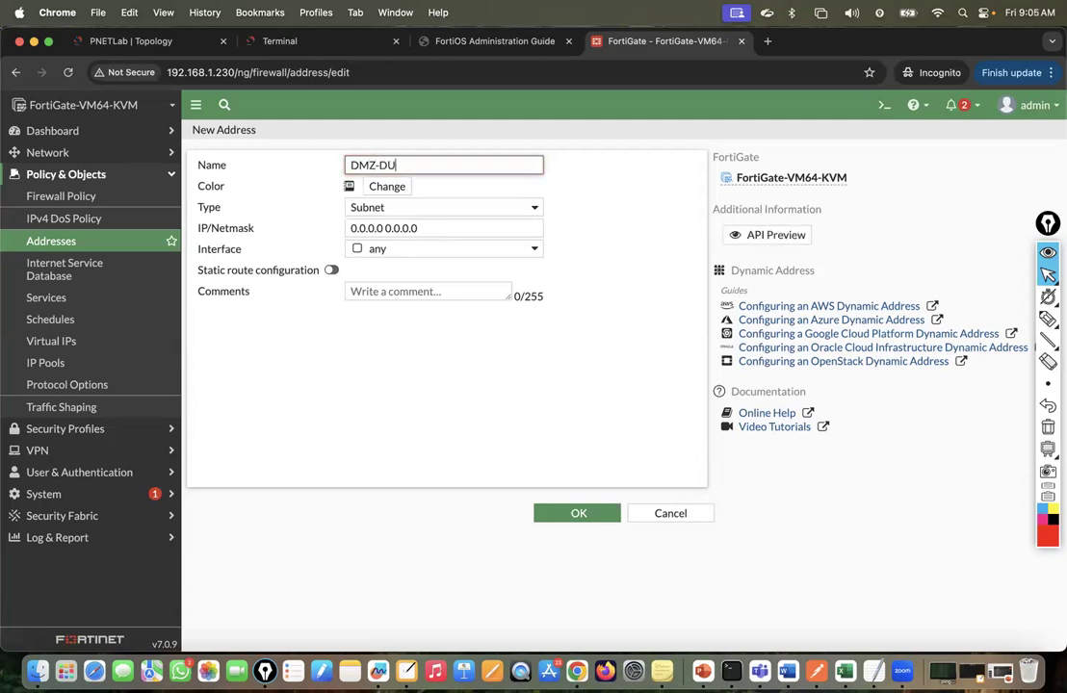
type("MZ-Sub")
Step: Set the DMZ-Subnet address to 192.168.10.0/24 on interface port3, check it against the topology, and save it
left_click(459, 228)
type("192.168.10.0/24")
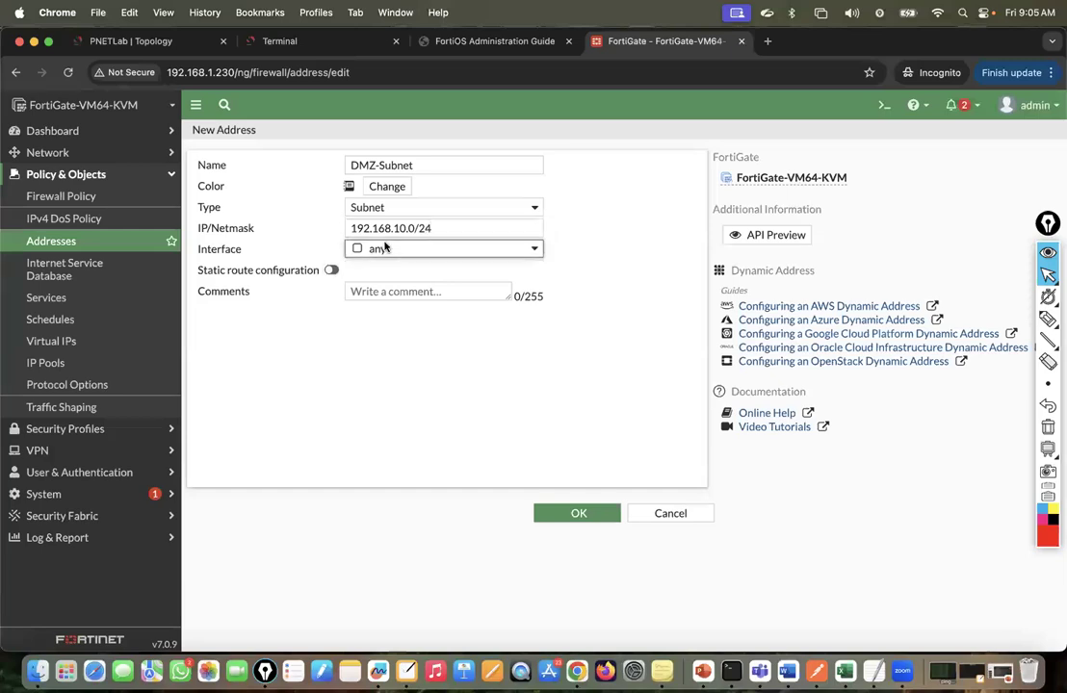
left_click(382, 248)
left_click(412, 346)
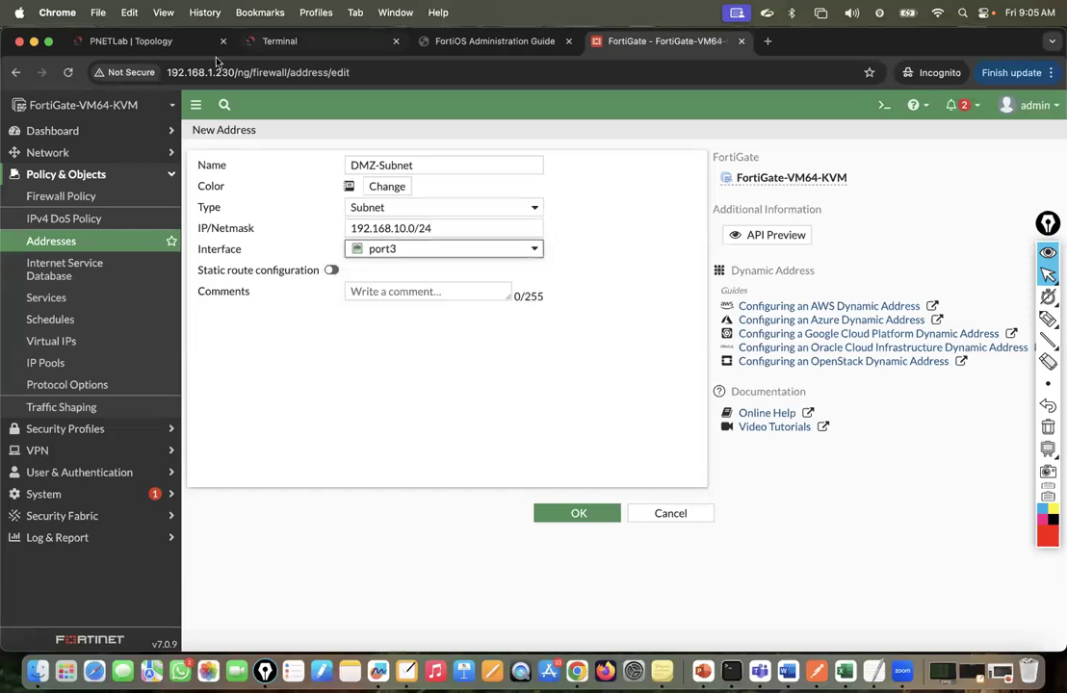
left_click(153, 42)
left_click(636, 43)
left_click(555, 512)
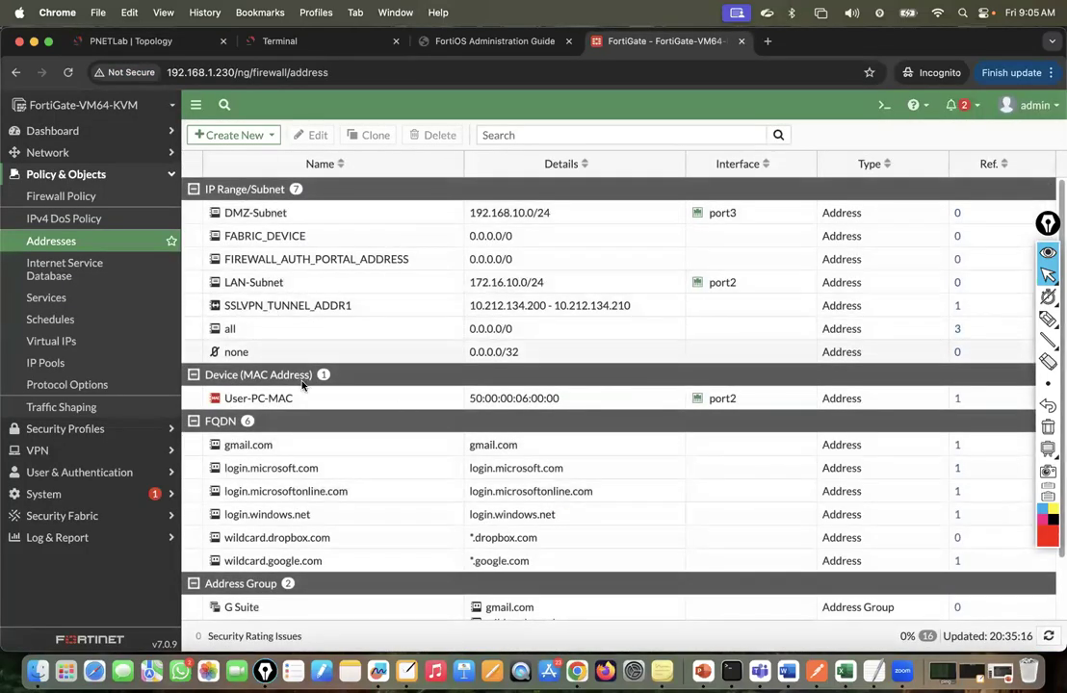
Step: Try to create an address group named Compnay-Internal-Subnet with DMZ-Subnet and LAN-Subnet as members
left_click(262, 136)
left_click(241, 174)
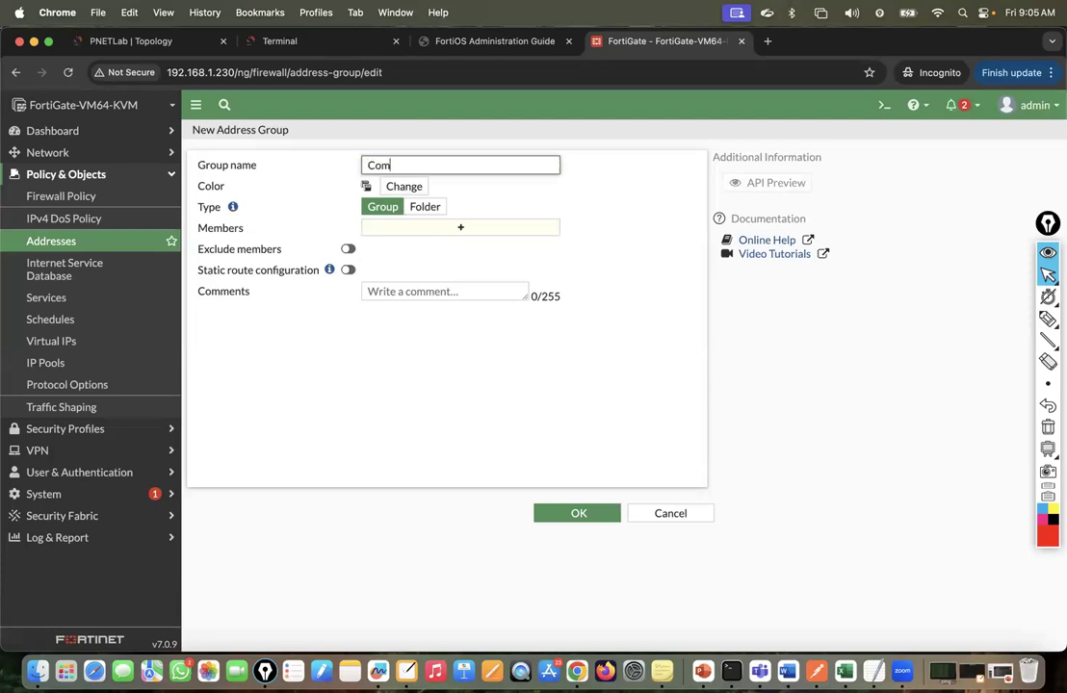
type("Compnay-Internal-Subnet")
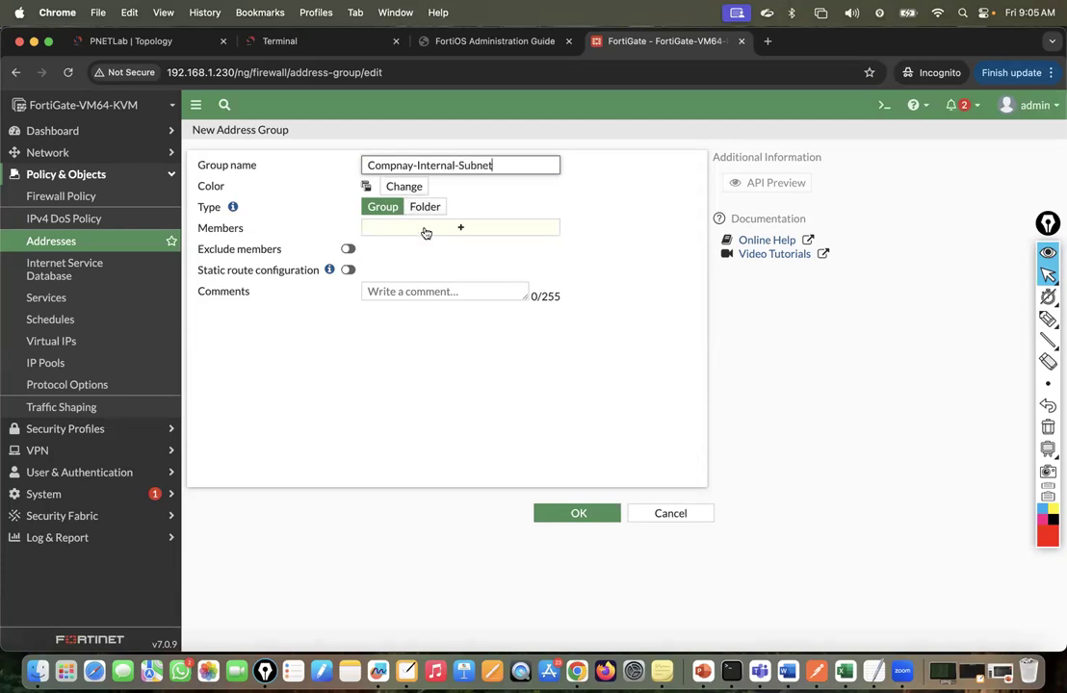
left_click(427, 228)
left_click(771, 244)
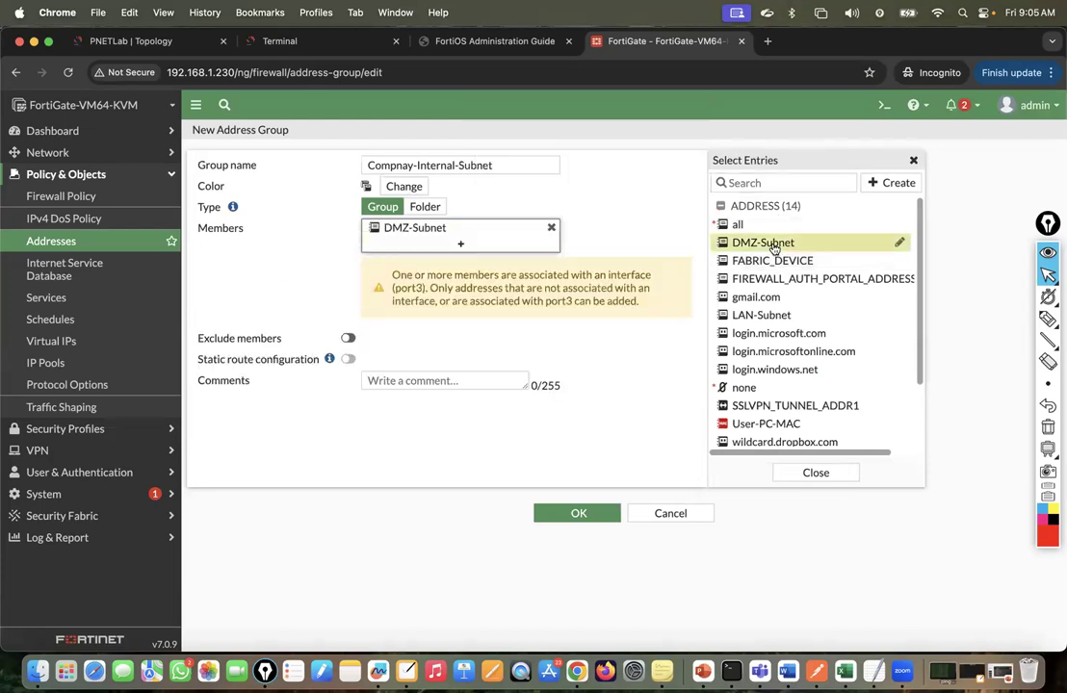
scroll(777, 412, "down", 1)
scroll(776, 411, "down", 3)
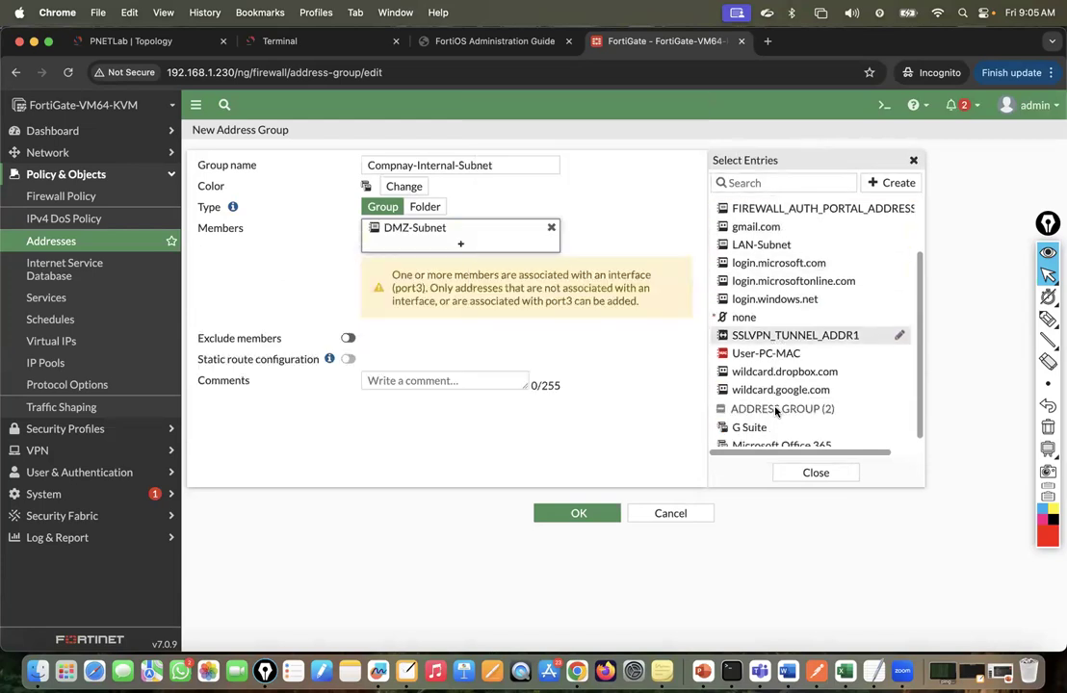
scroll(776, 409, "up", 4)
left_click(760, 299)
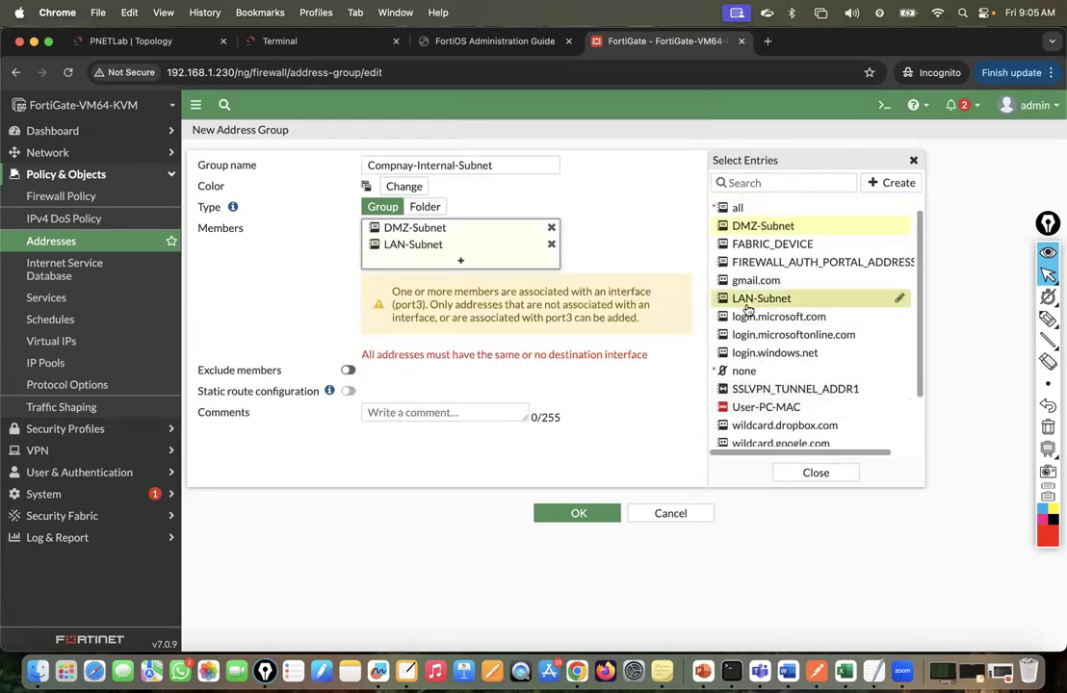
left_click(624, 358)
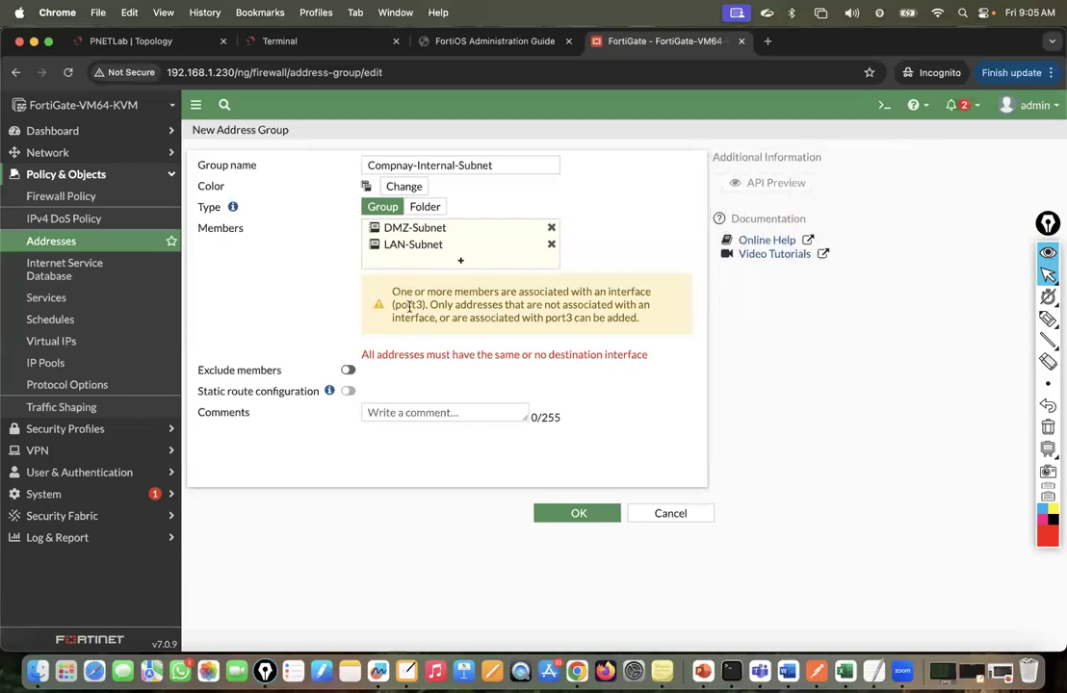
left_click(569, 515)
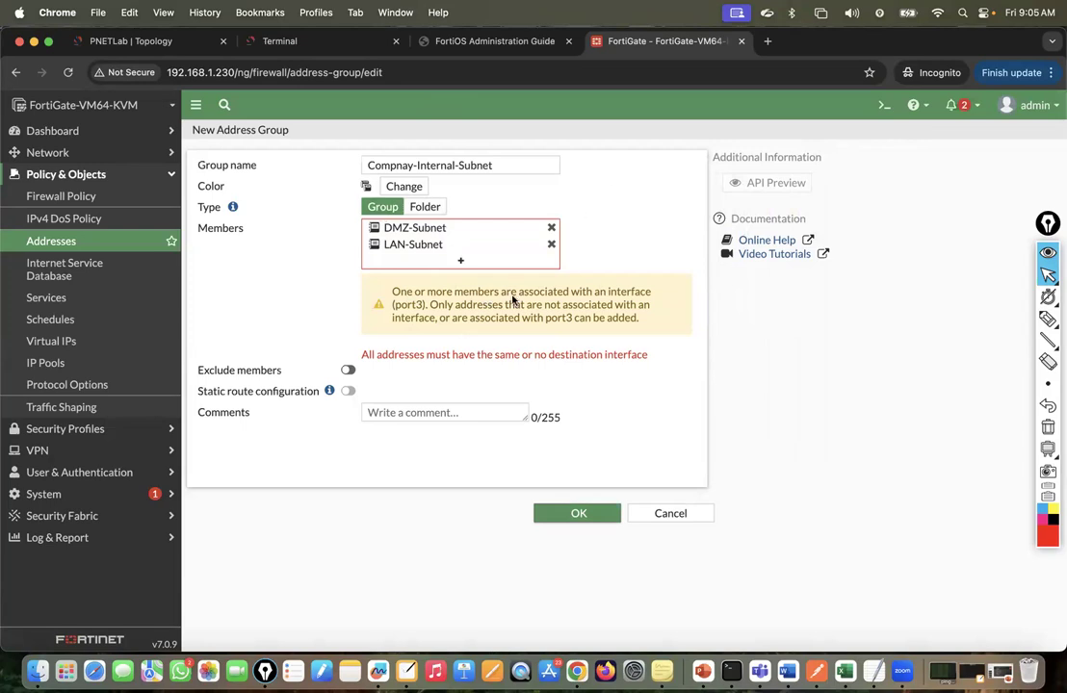
left_click(673, 513)
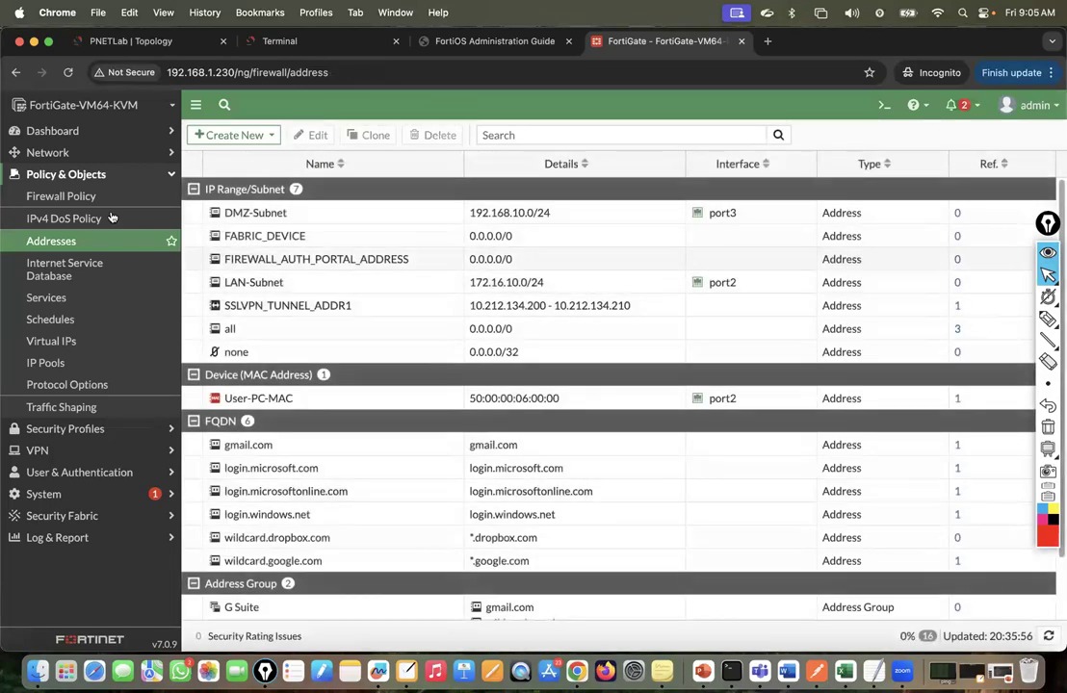
Step: Open the port3 network interface for editing and set its IP/Netmask to 192.168.10.1/24
left_click(60, 152)
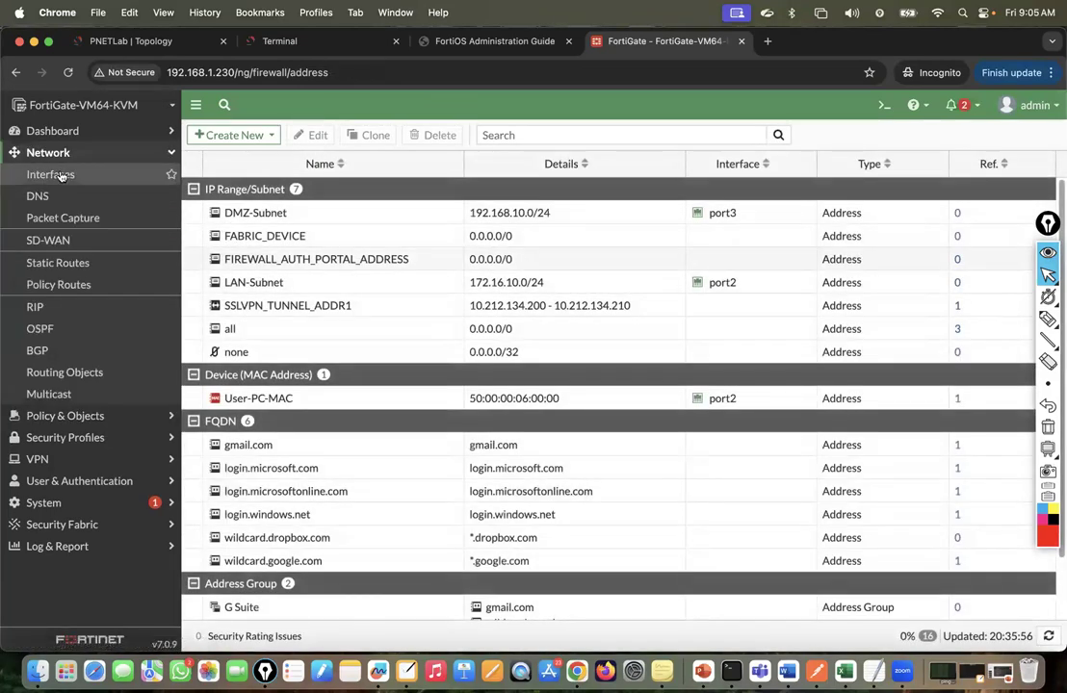
left_click(59, 174)
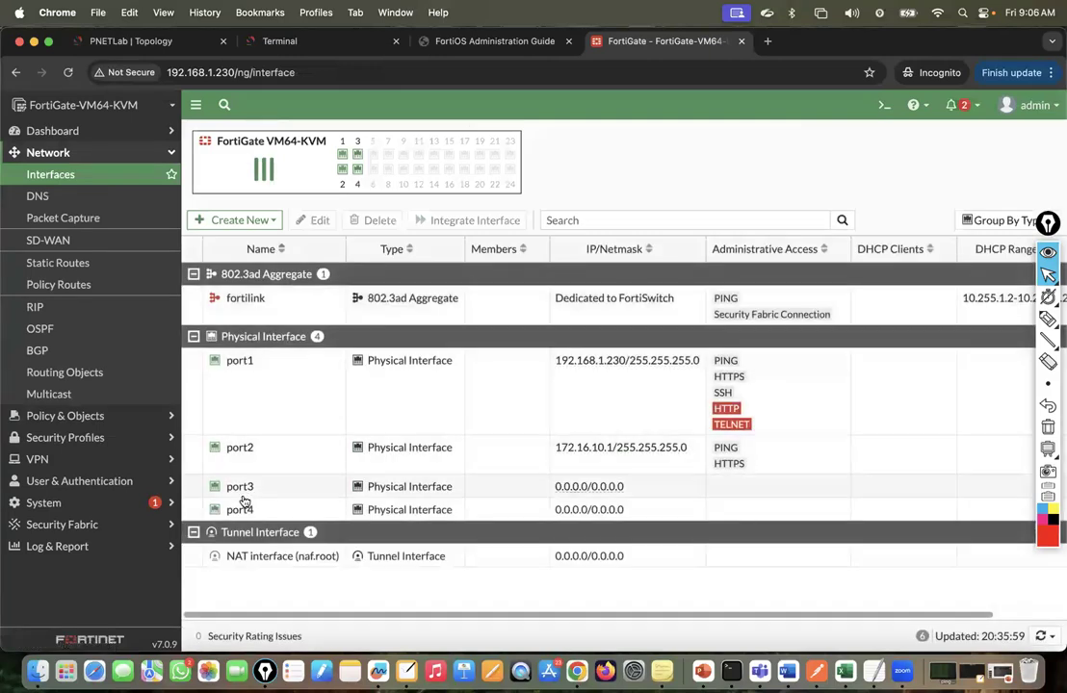
double_click(239, 493)
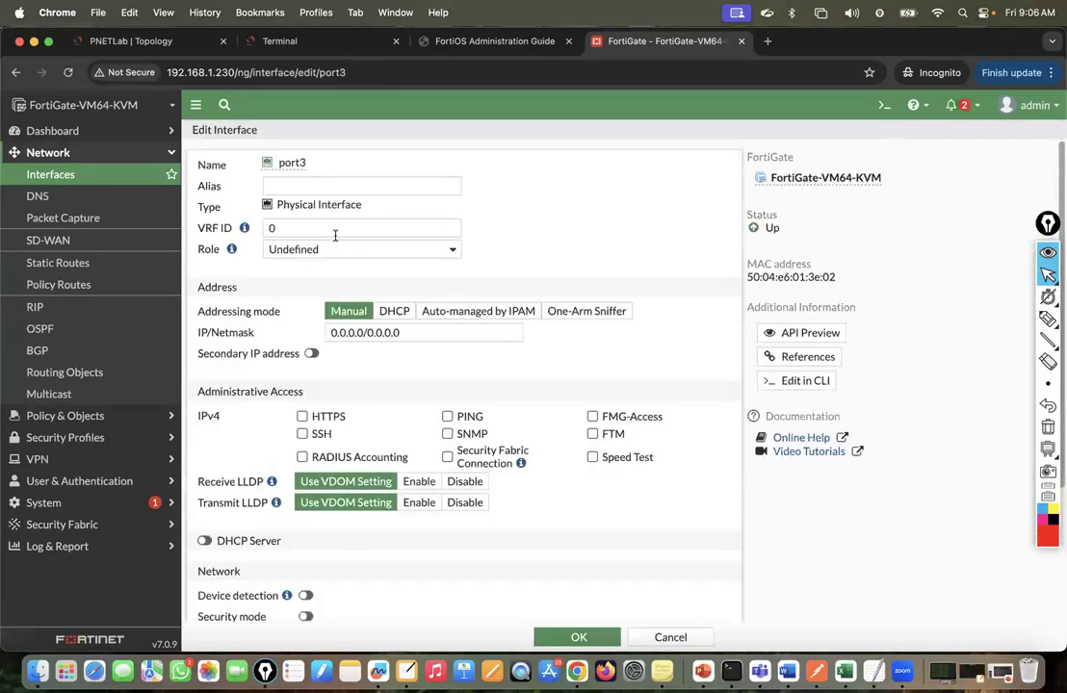
left_click(433, 335)
key("super+a")
type("192.168.")
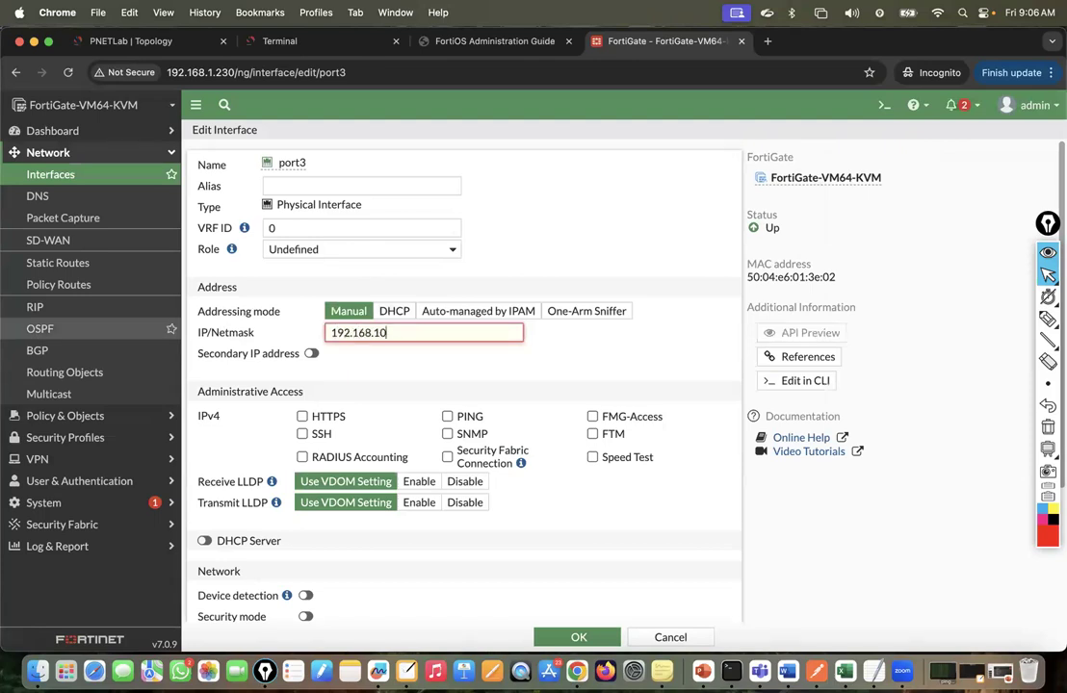
type("10.1/24")
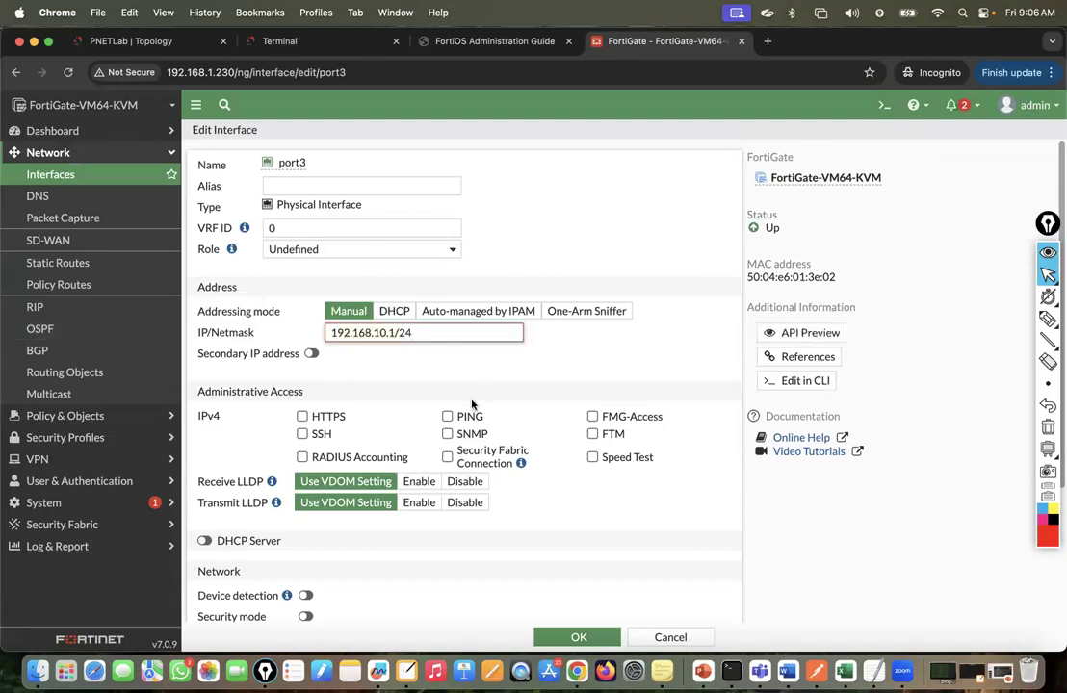
Step: Allow PING and HTTPS administrative access on port3 and save the interface
left_click(447, 416)
left_click(303, 416)
left_click(593, 638)
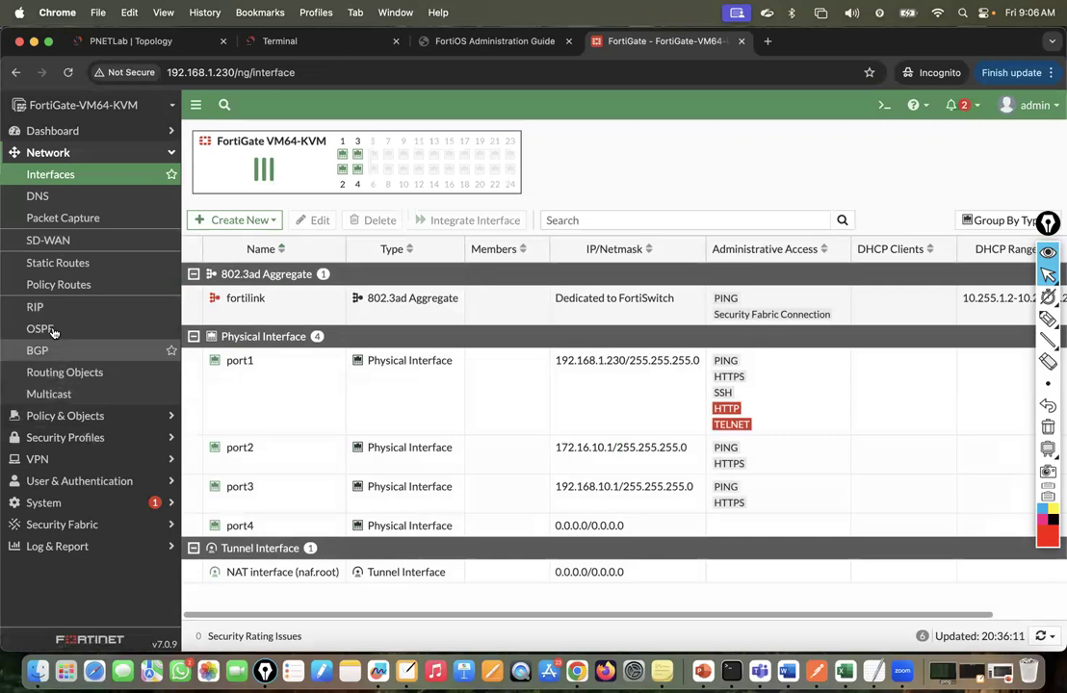
Step: Try to create an address group named Compnay-Internal-Subnet containing the DMZ-Subnet and LAN-Subnet addresses
left_click(60, 417)
left_click(51, 241)
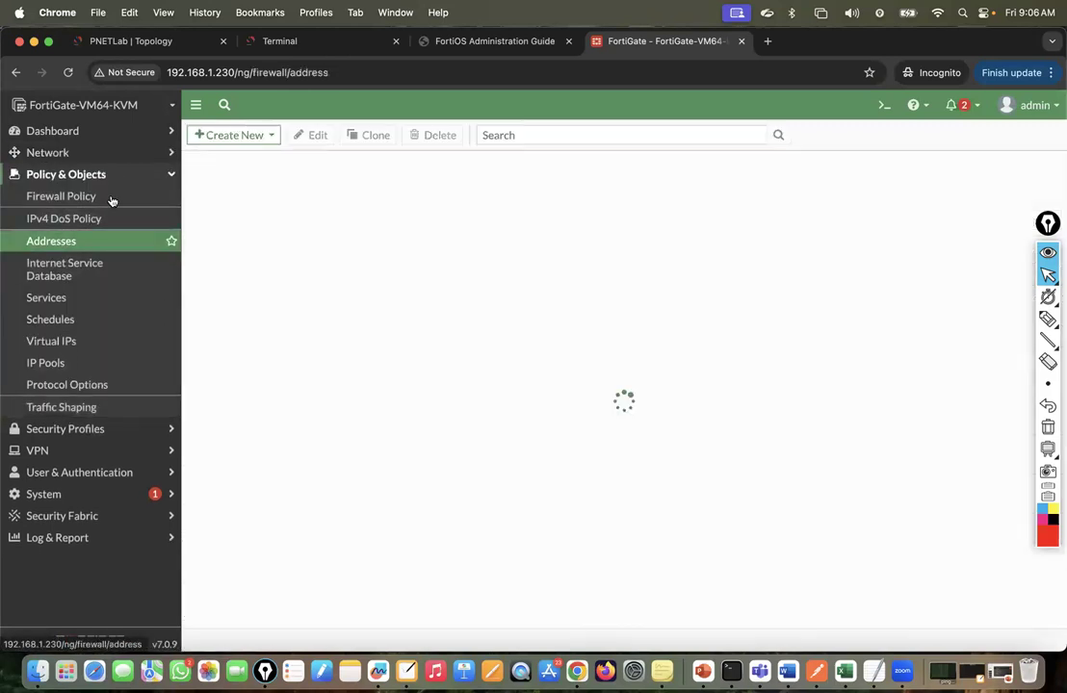
left_click(260, 136)
left_click(252, 175)
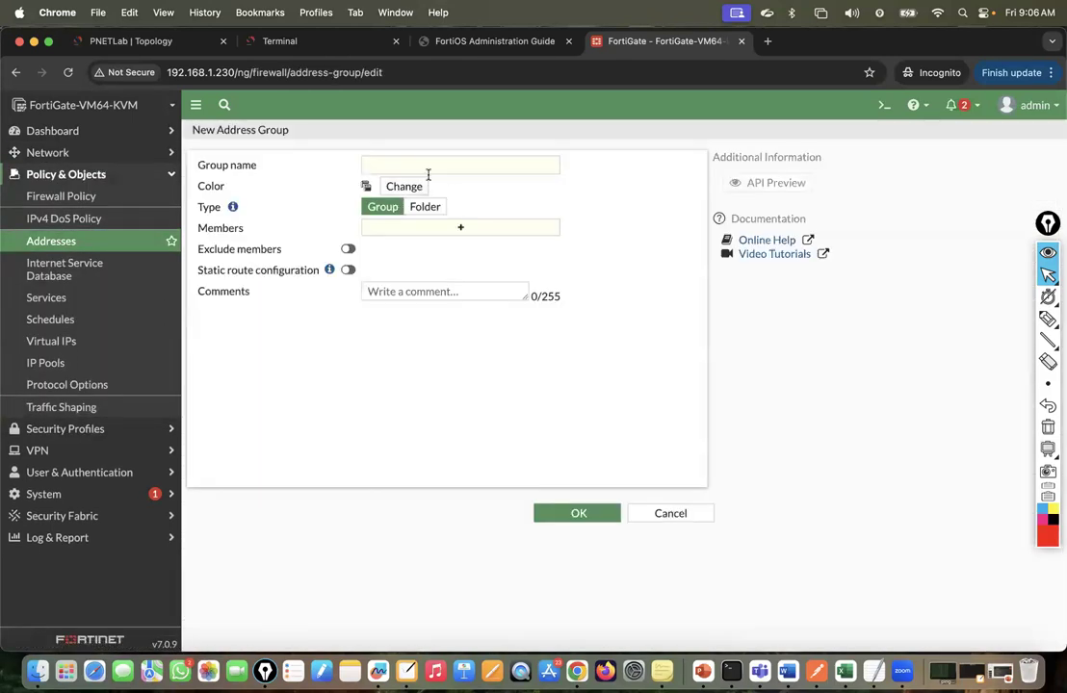
type("Compnay")
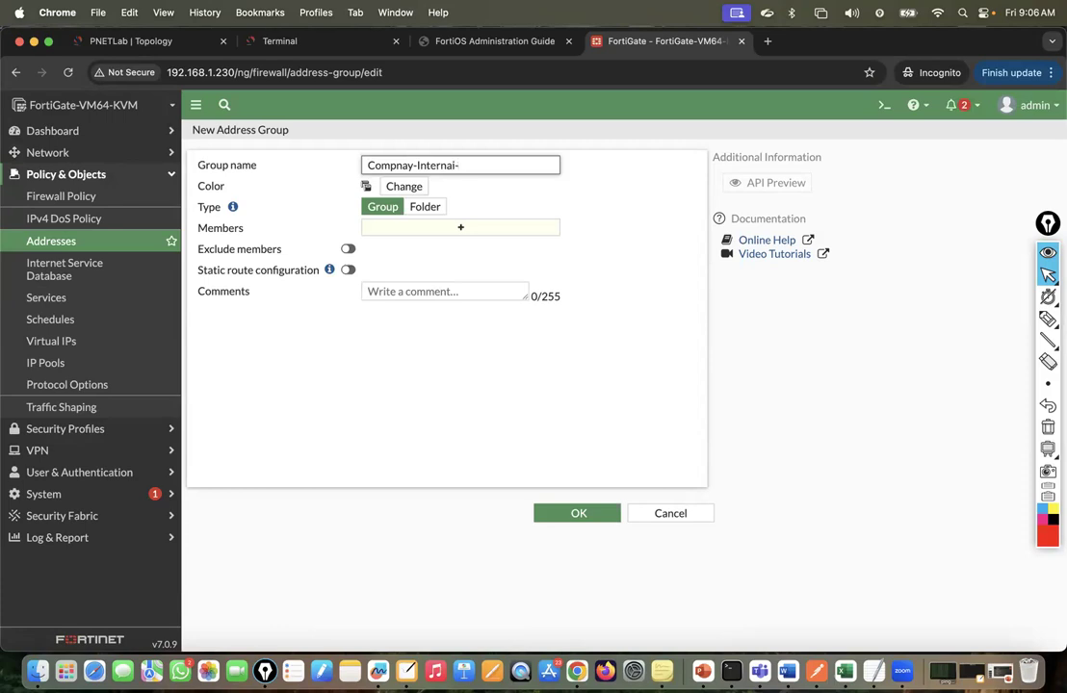
type("-Internal-Subnet")
left_click(461, 228)
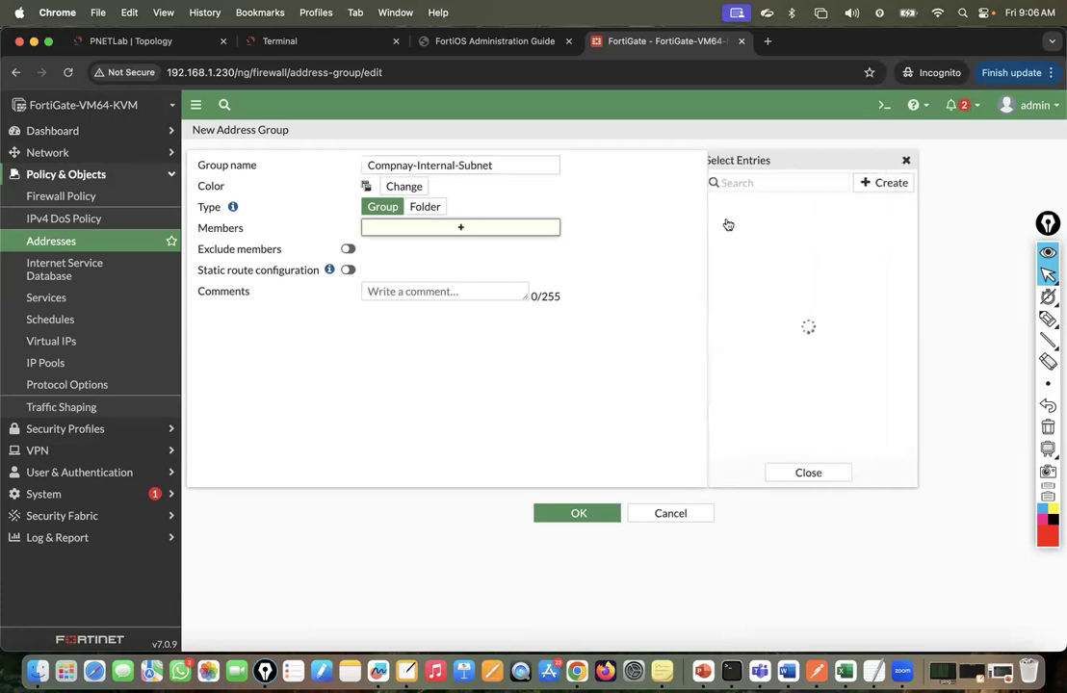
left_click(774, 243)
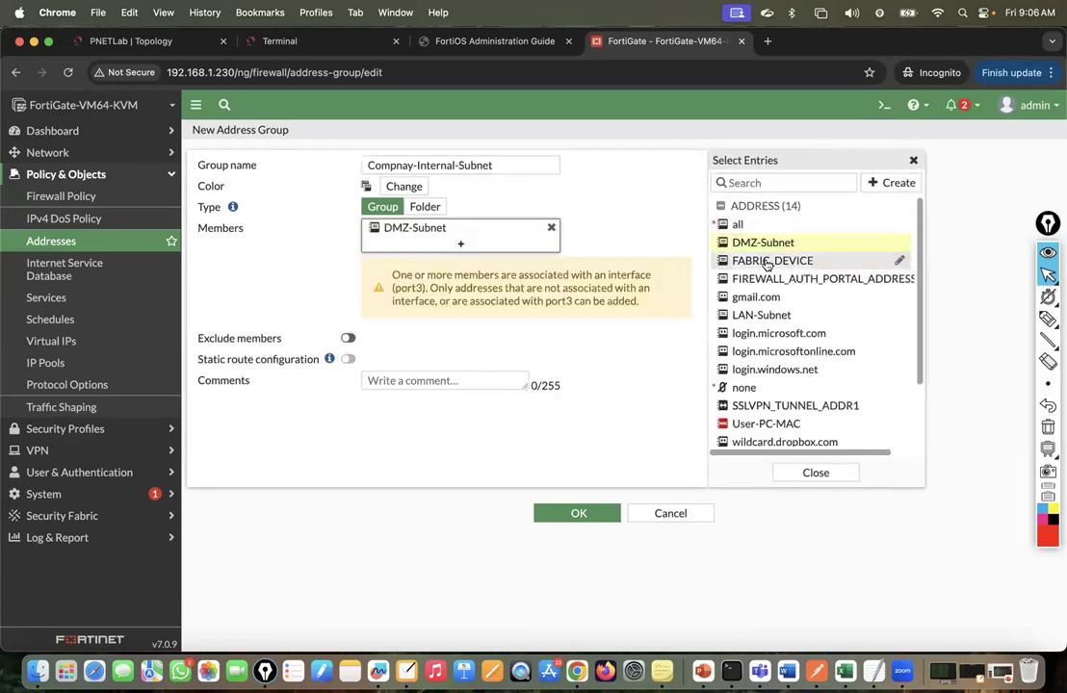
left_click(769, 316)
left_click(622, 406)
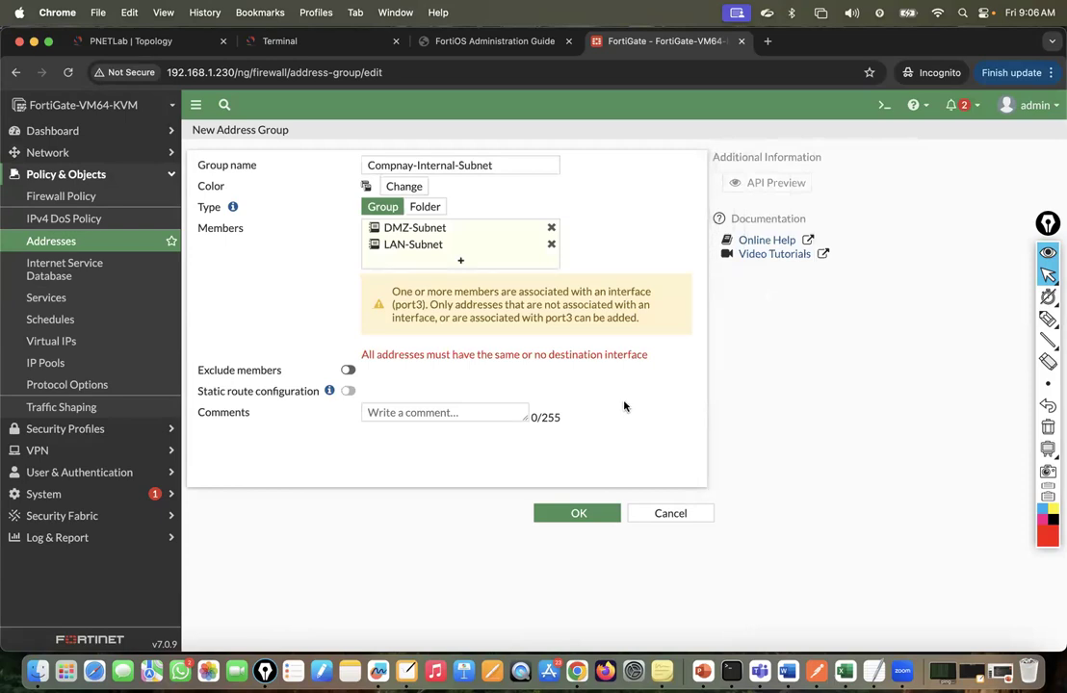
Step: Read the interface restriction shown for the group members and try the Folder type for the group
left_click_drag(394, 291, 613, 302)
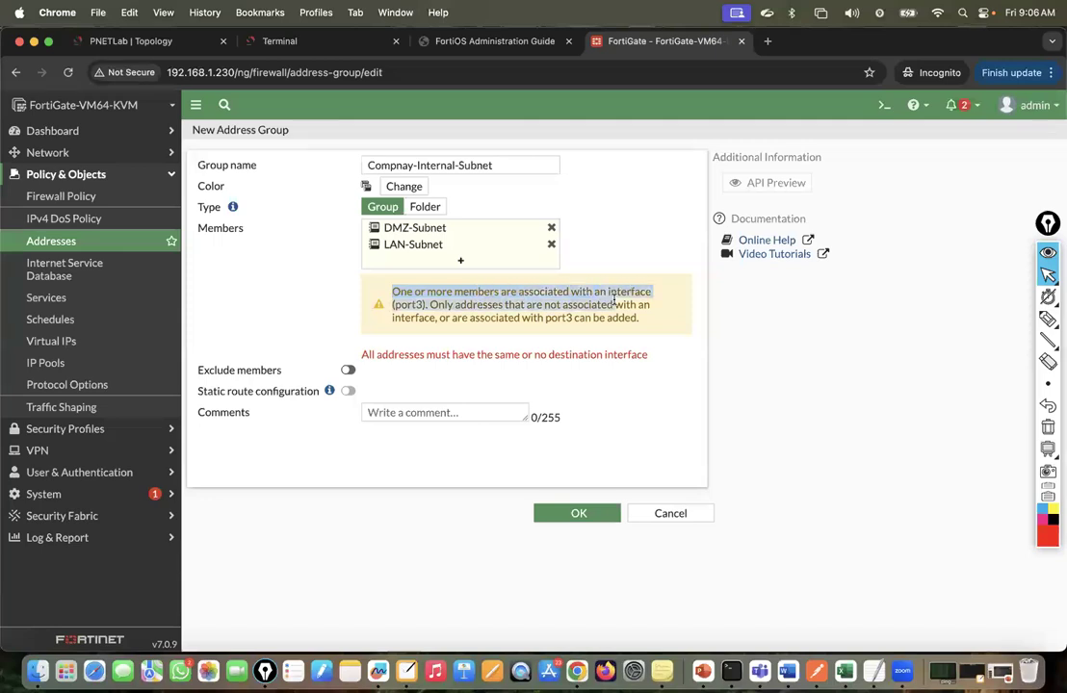
left_click(469, 308)
left_click_drag(466, 306, 634, 304)
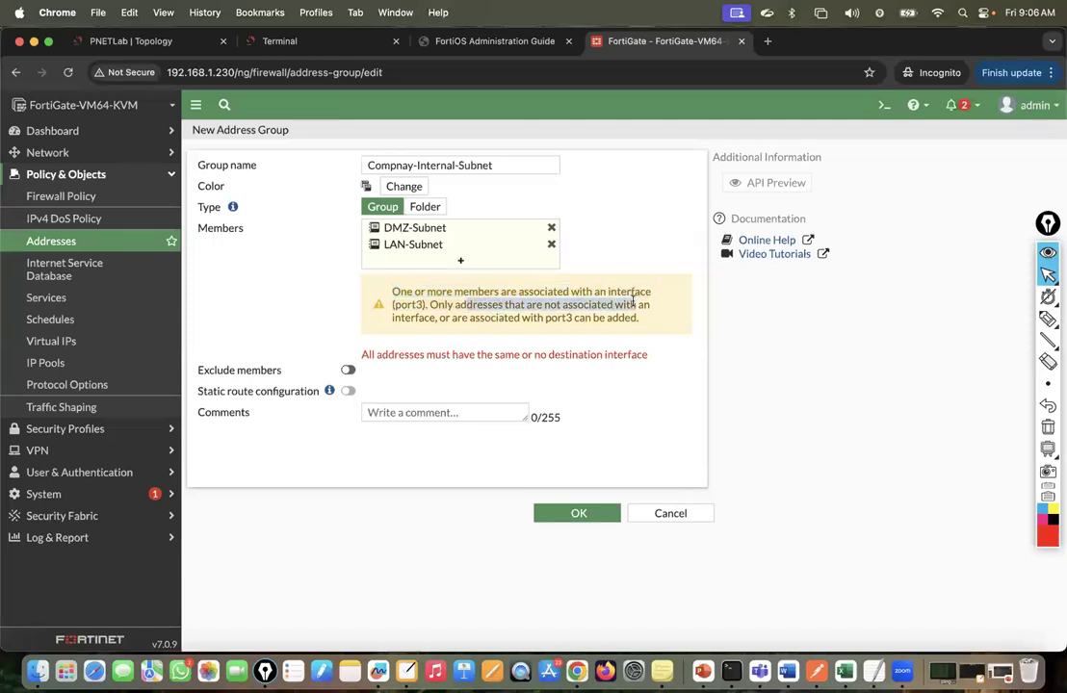
left_click(427, 209)
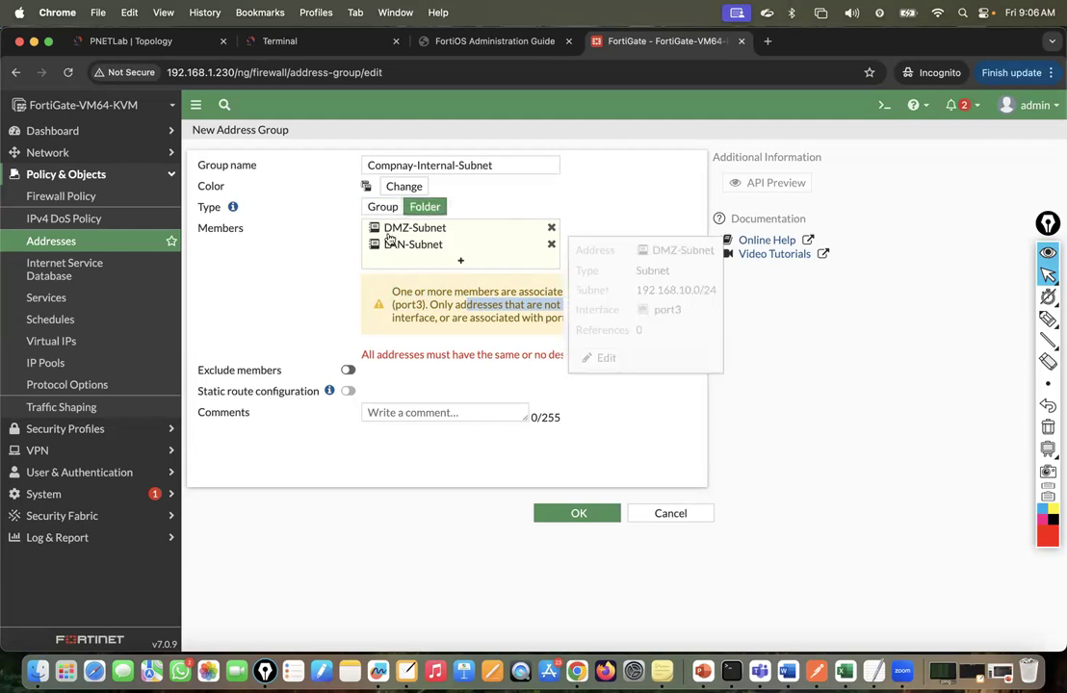
left_click(470, 295)
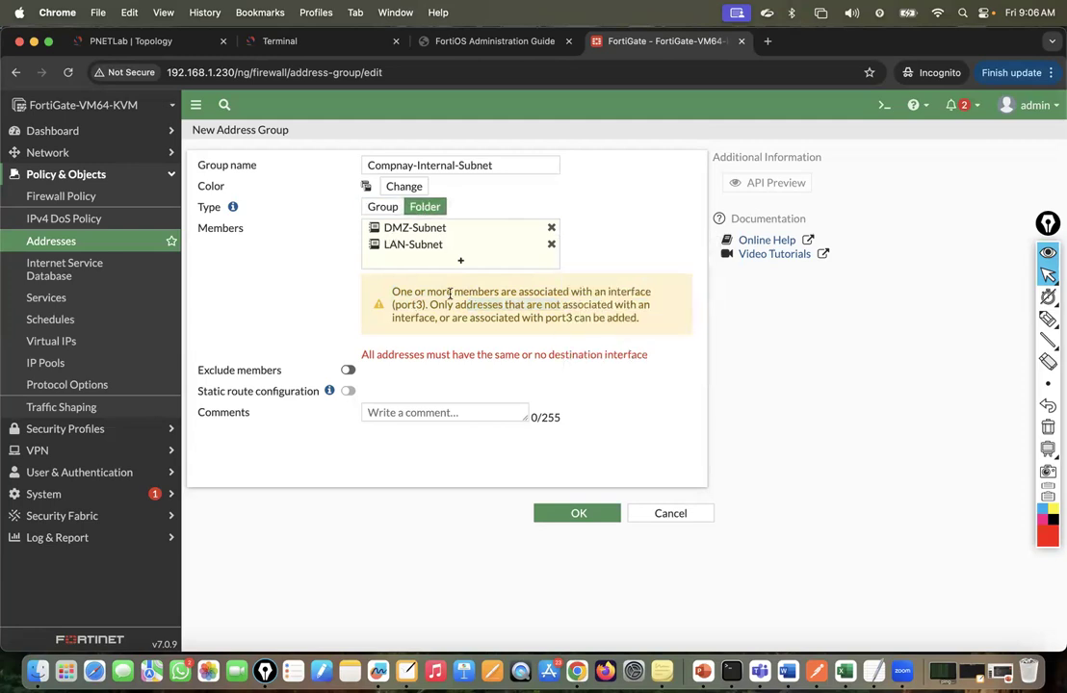
left_click_drag(436, 291, 630, 291)
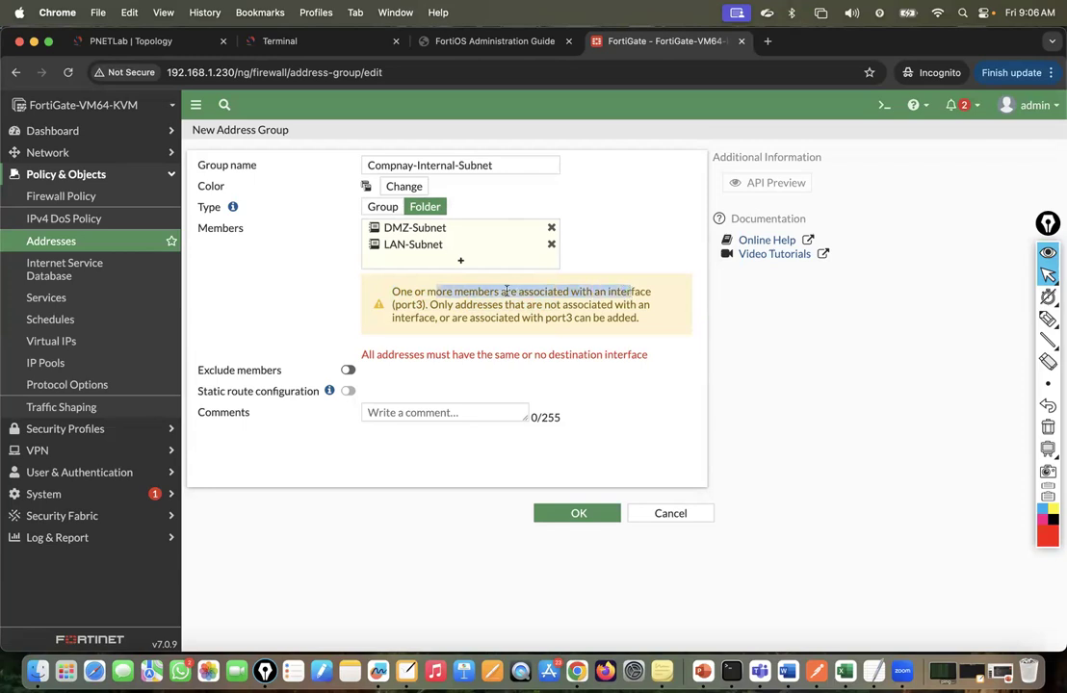
left_click_drag(506, 290, 512, 290)
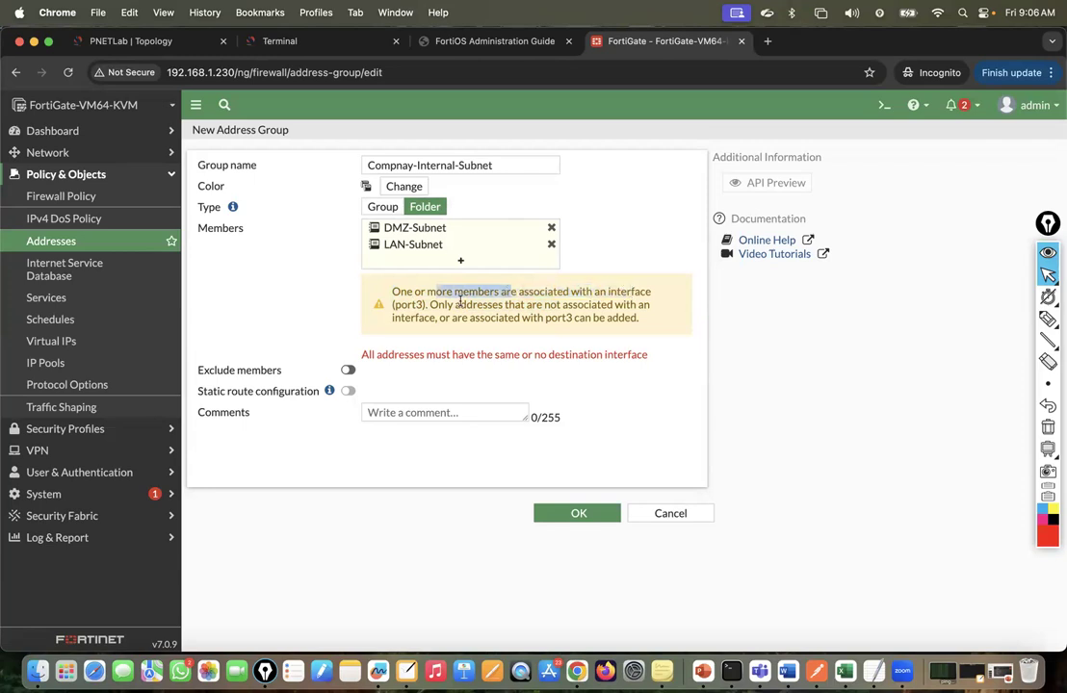
Step: Remove DMZ-Subnet and LAN-Subnet from the group's members and abandon the unsaved group, returning to the address list
left_click(551, 228)
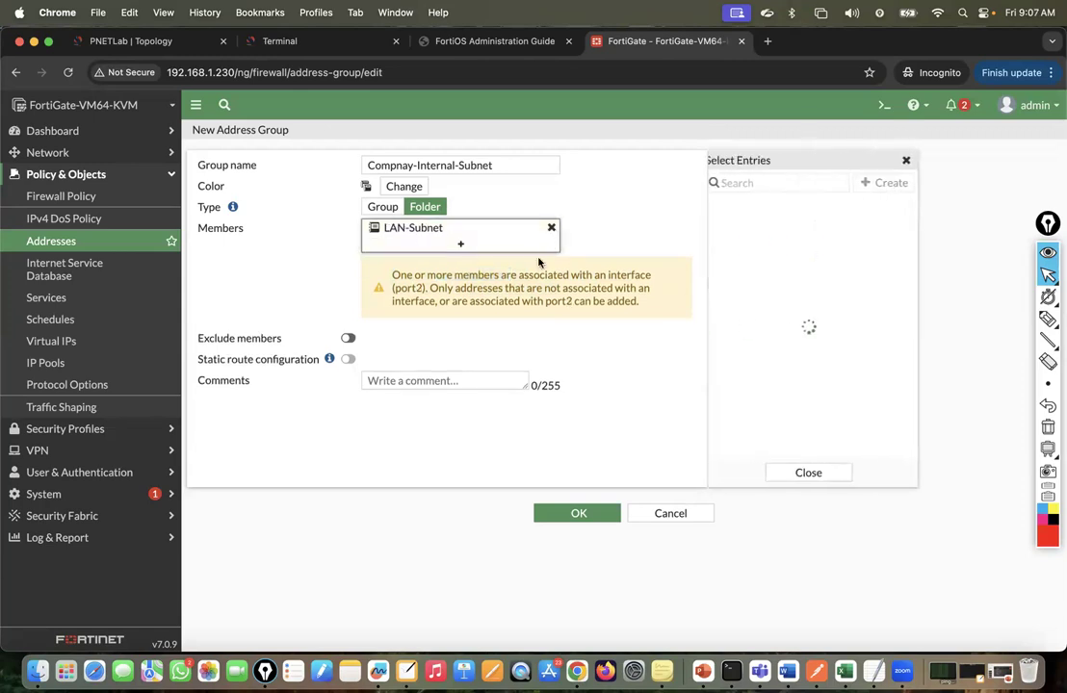
left_click(539, 295)
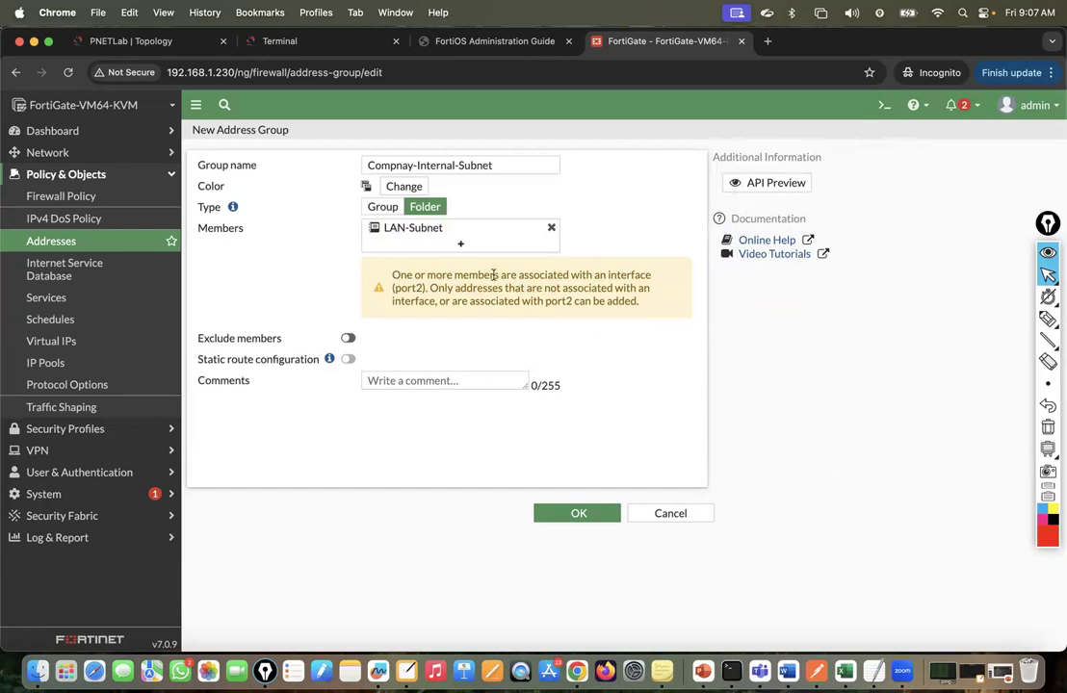
left_click_drag(392, 275, 535, 276)
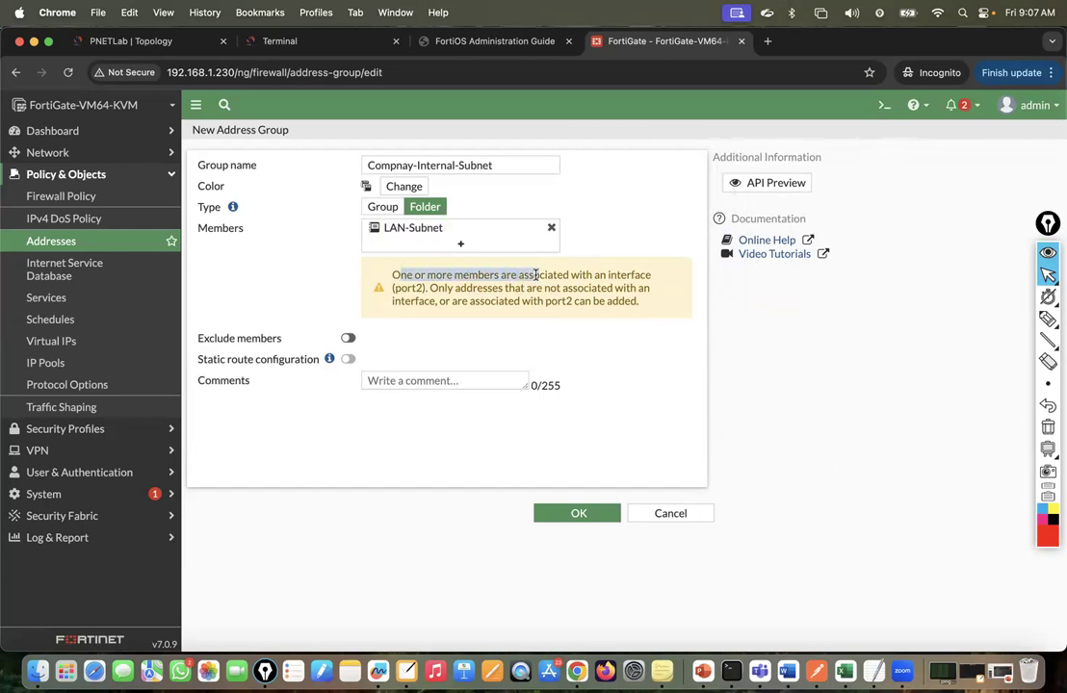
left_click(552, 228)
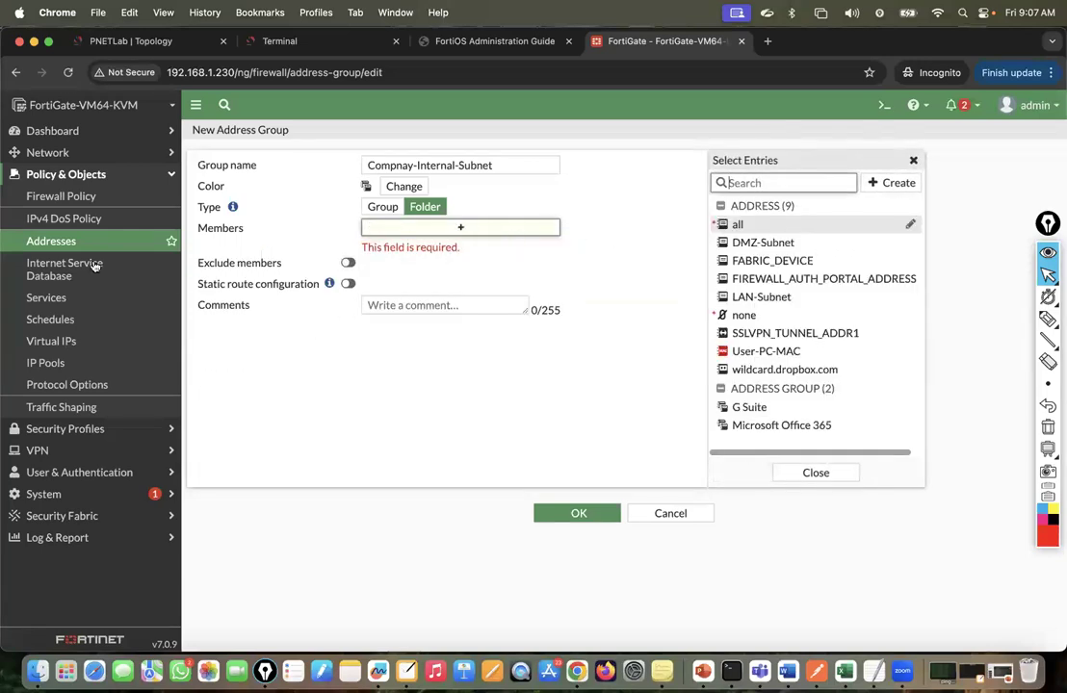
left_click(57, 240)
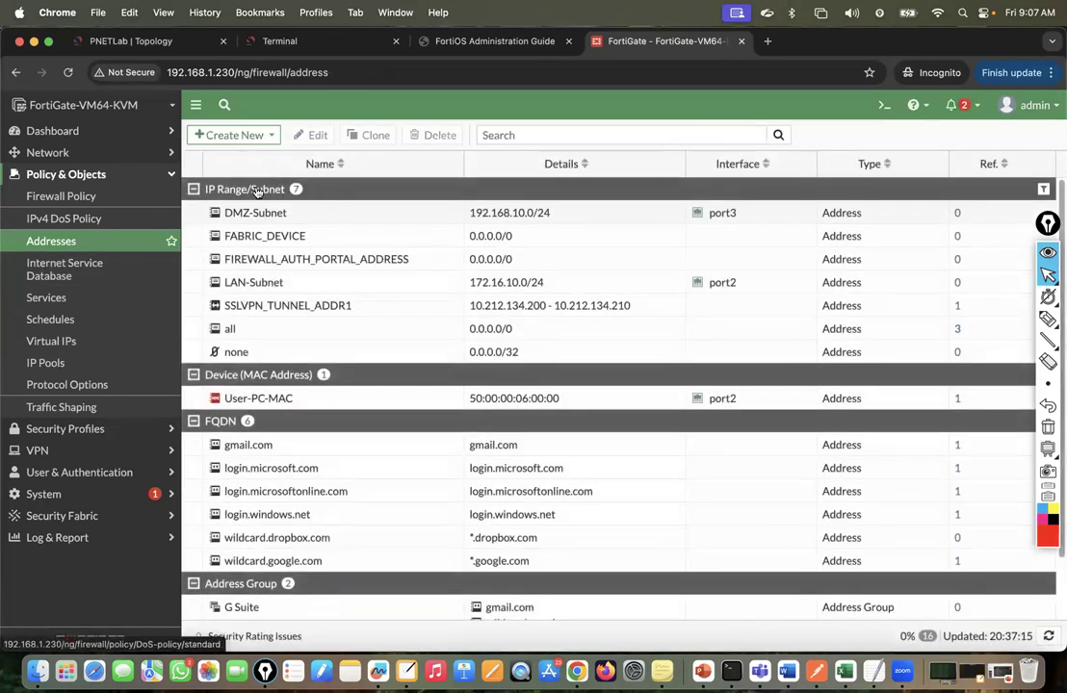
Step: Create a subnet address named Test-Subnet with IP/Netmask 2.2.2.2/32, leaving its interface as any
left_click(225, 138)
left_click(206, 154)
left_click(358, 161)
type("Test-Subnet")
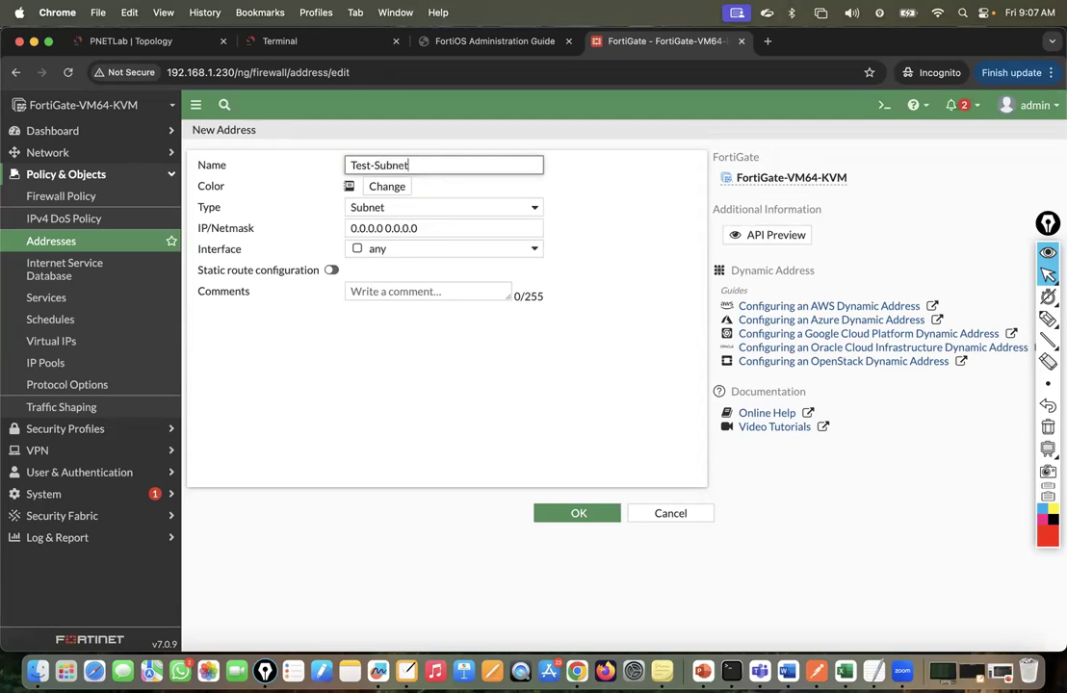
left_click(436, 226)
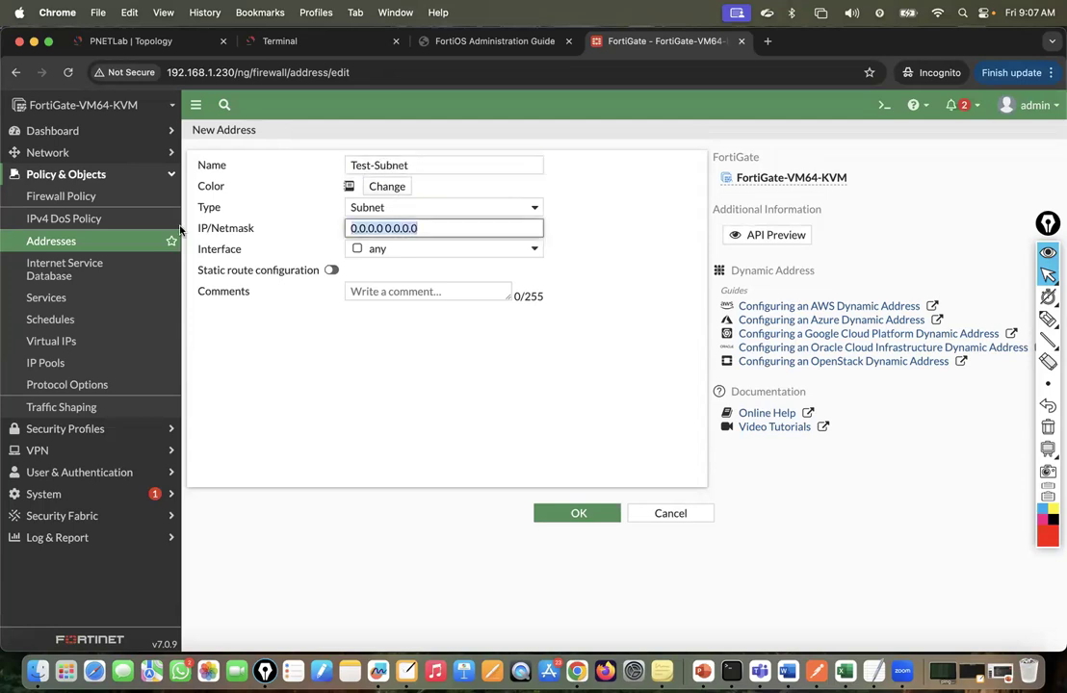
type("2.2.2.2/32")
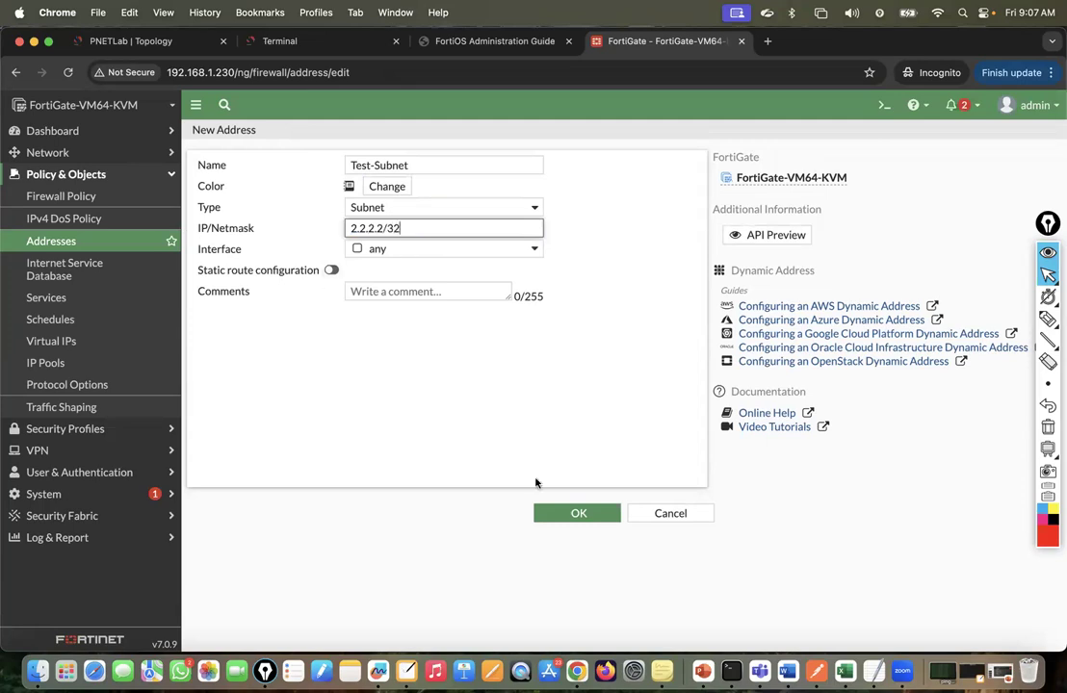
left_click(576, 515)
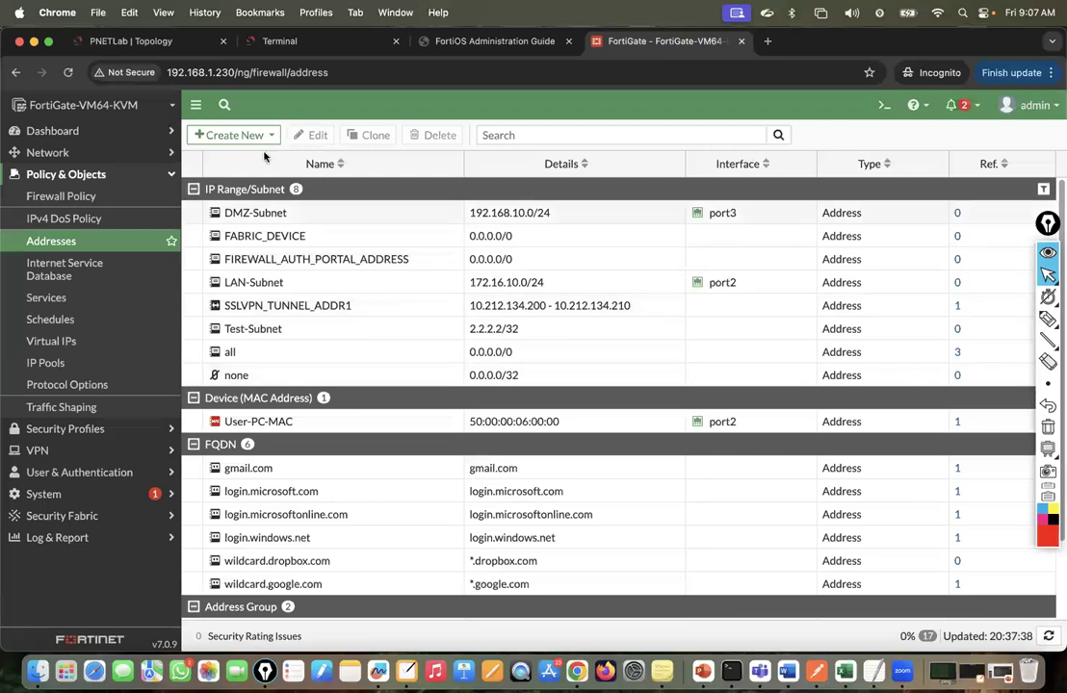
Step: Create a subnet address named Test3Subnet with IP/Netmask 3.3.3.3/32, leaving its interface as any
left_click(236, 135)
left_click(228, 156)
left_click(378, 162)
type("Test3Subnet")
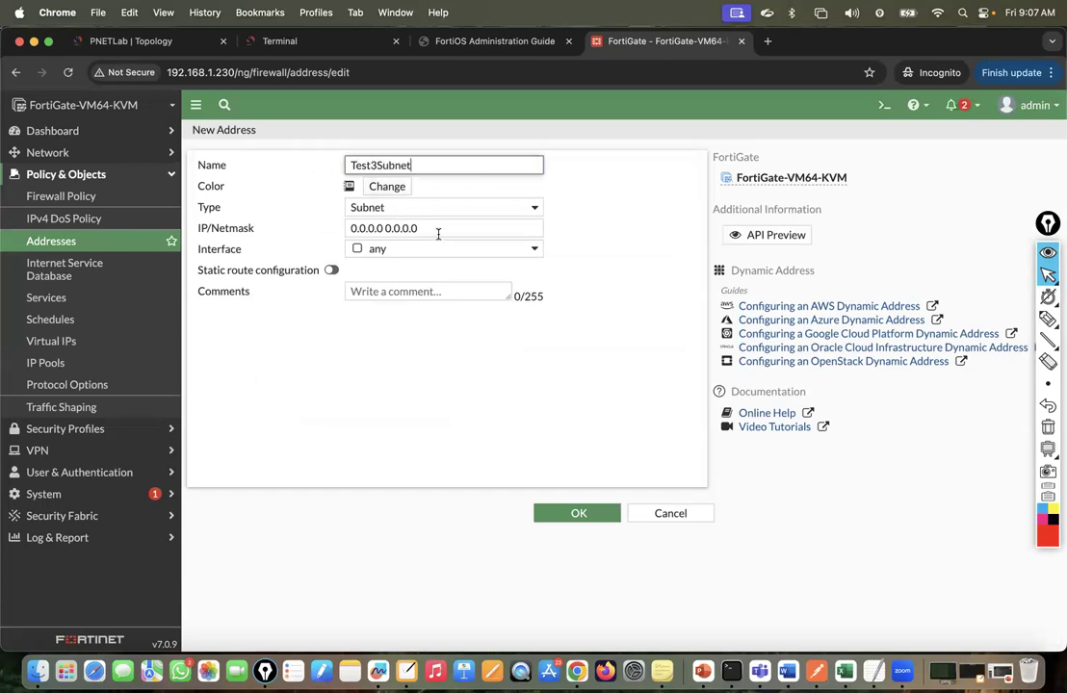
left_click_drag(440, 228, 257, 237)
type("3.3.3.3/32")
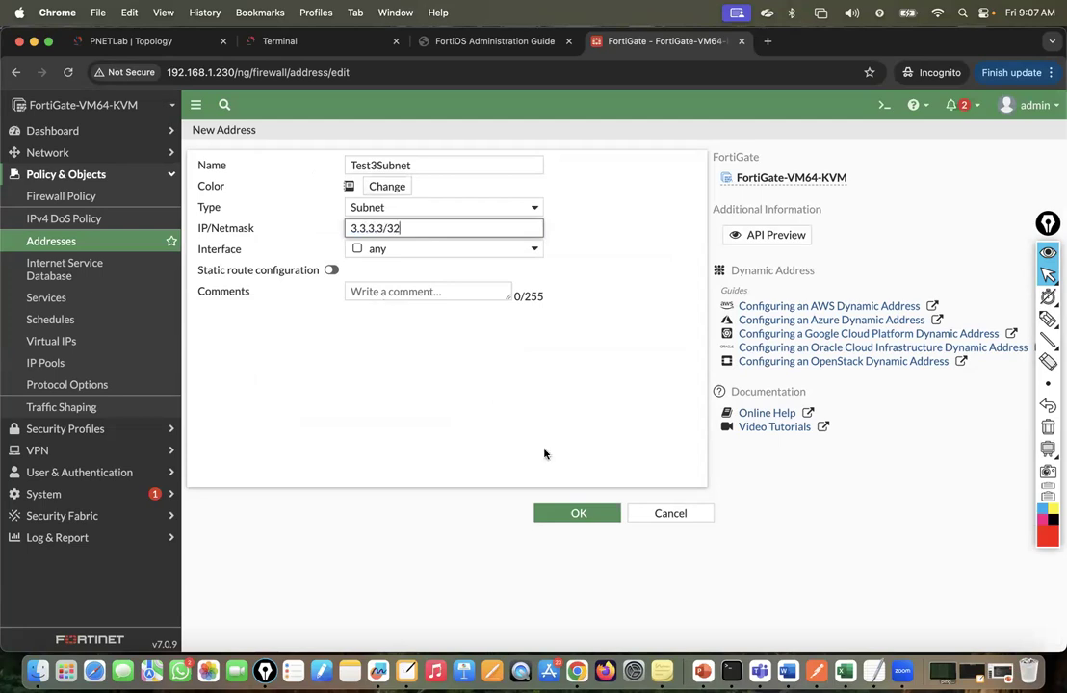
left_click(576, 513)
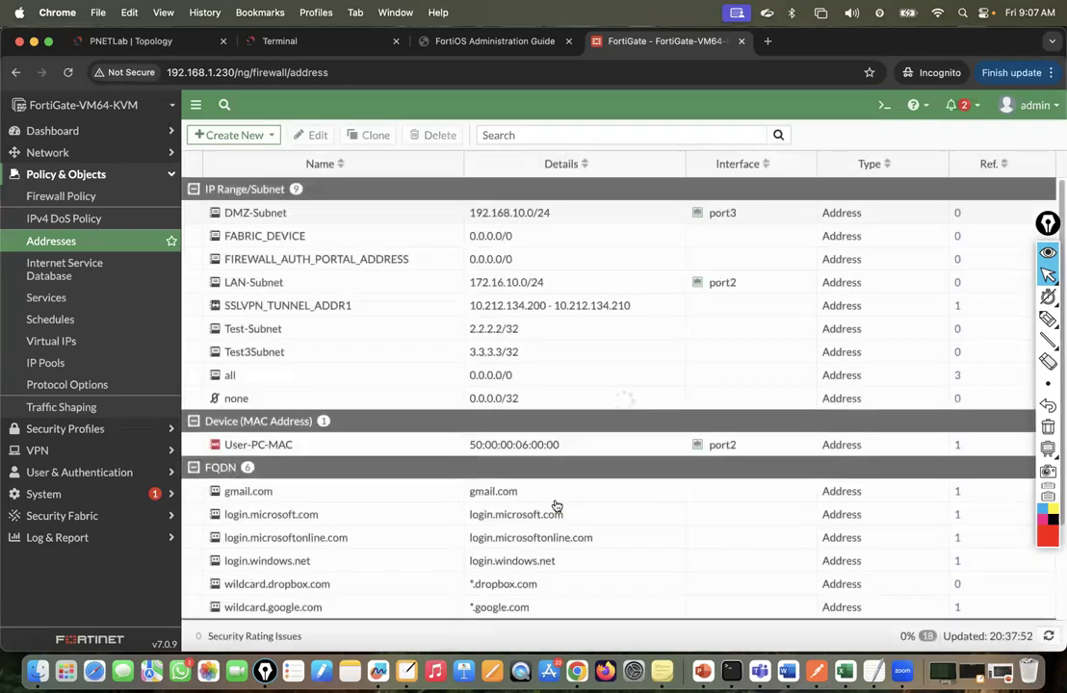
Step: Create an address group named TEst-Subnets with Test-Subnet and Test3Subnet as members, and check it in the address list
left_click(222, 135)
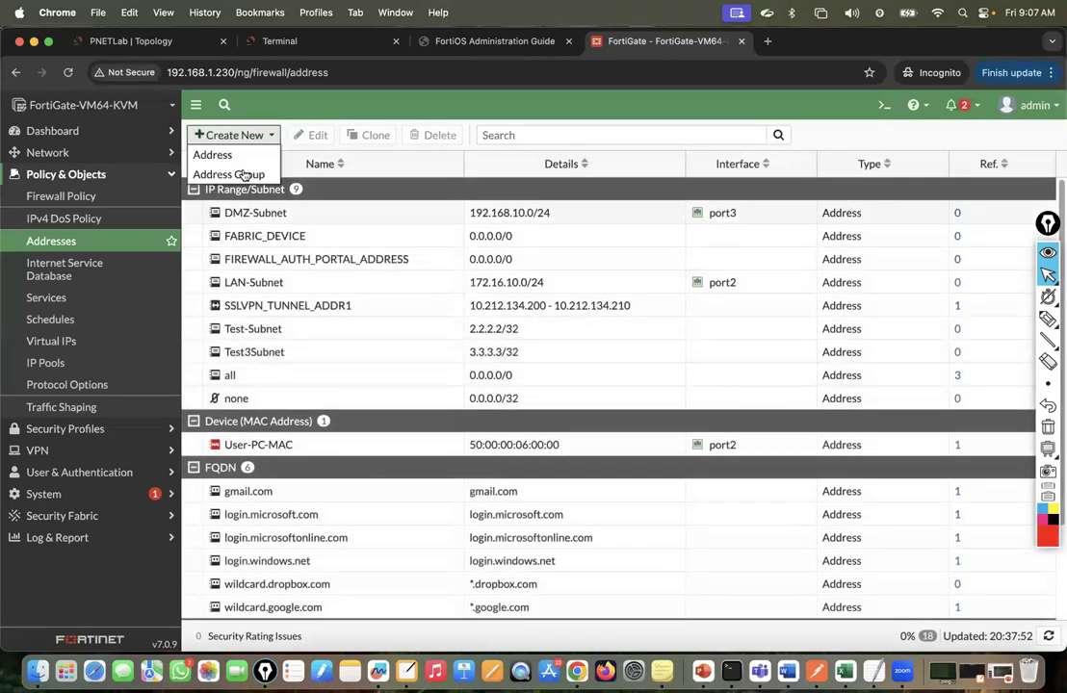
left_click(239, 171)
left_click(390, 166)
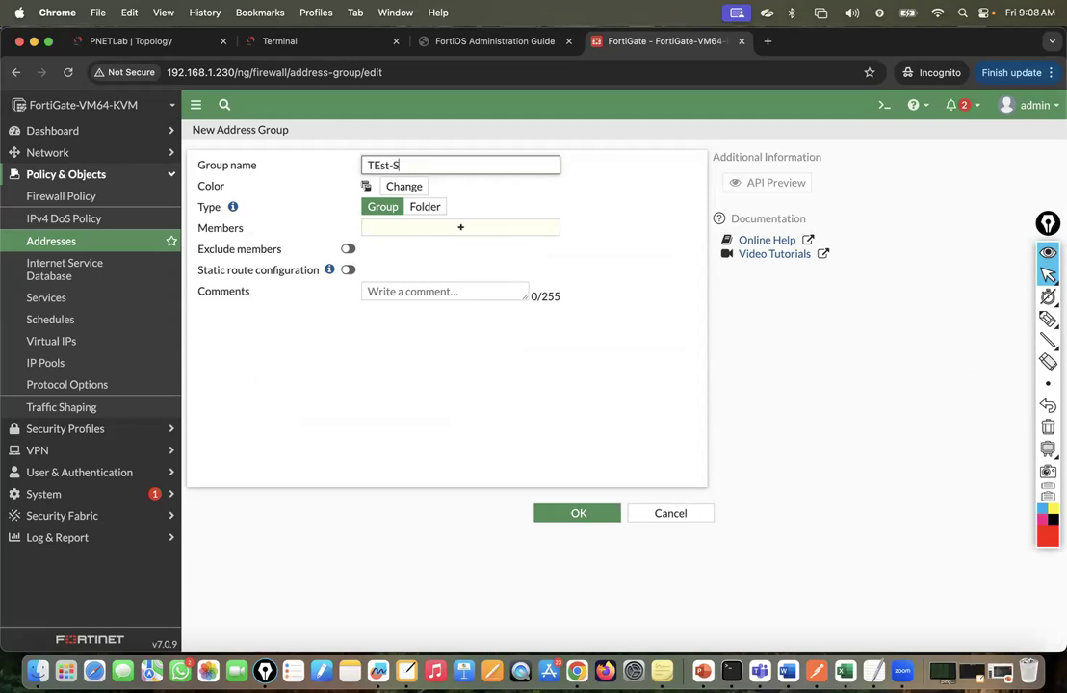
left_click(419, 228)
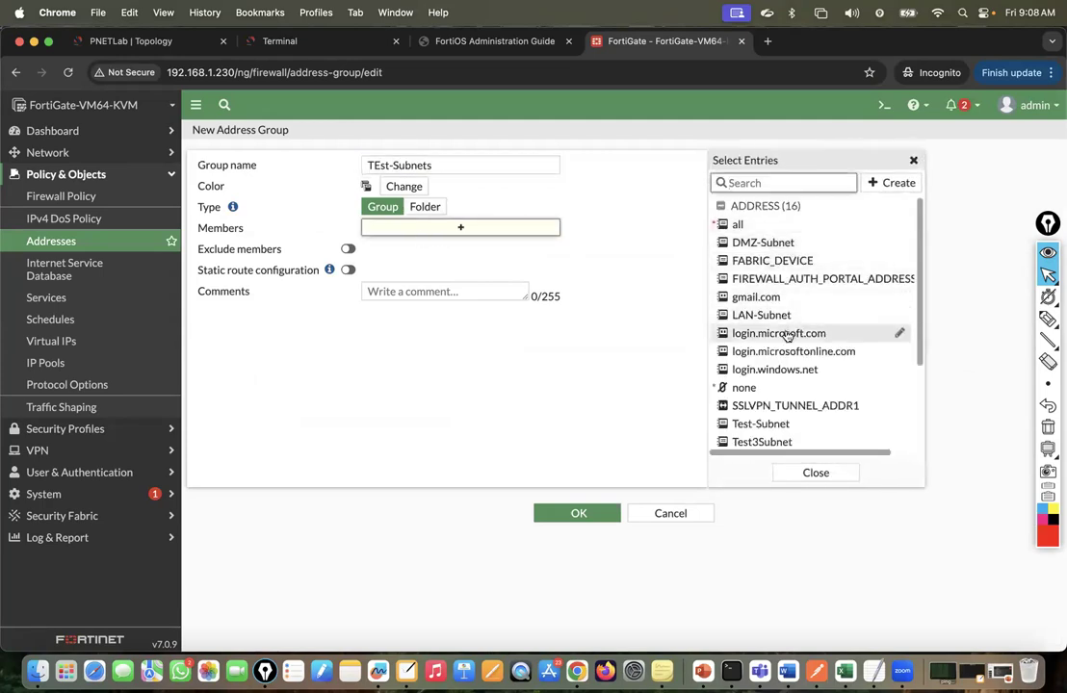
scroll(775, 278, "down", 3)
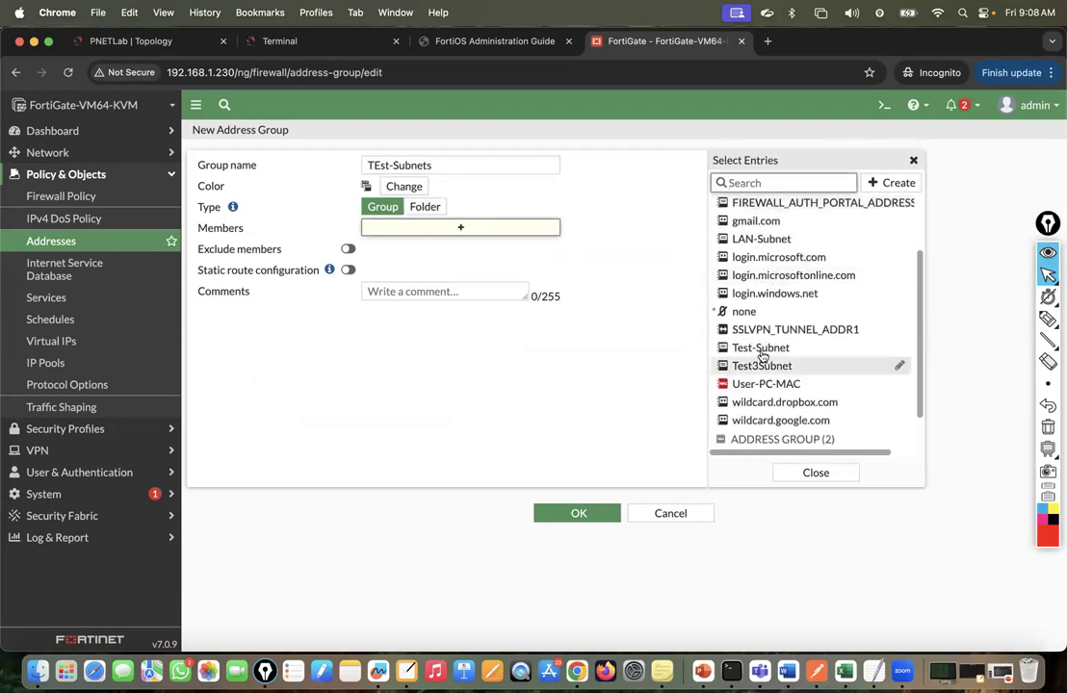
left_click(761, 349)
left_click(771, 366)
left_click(544, 486)
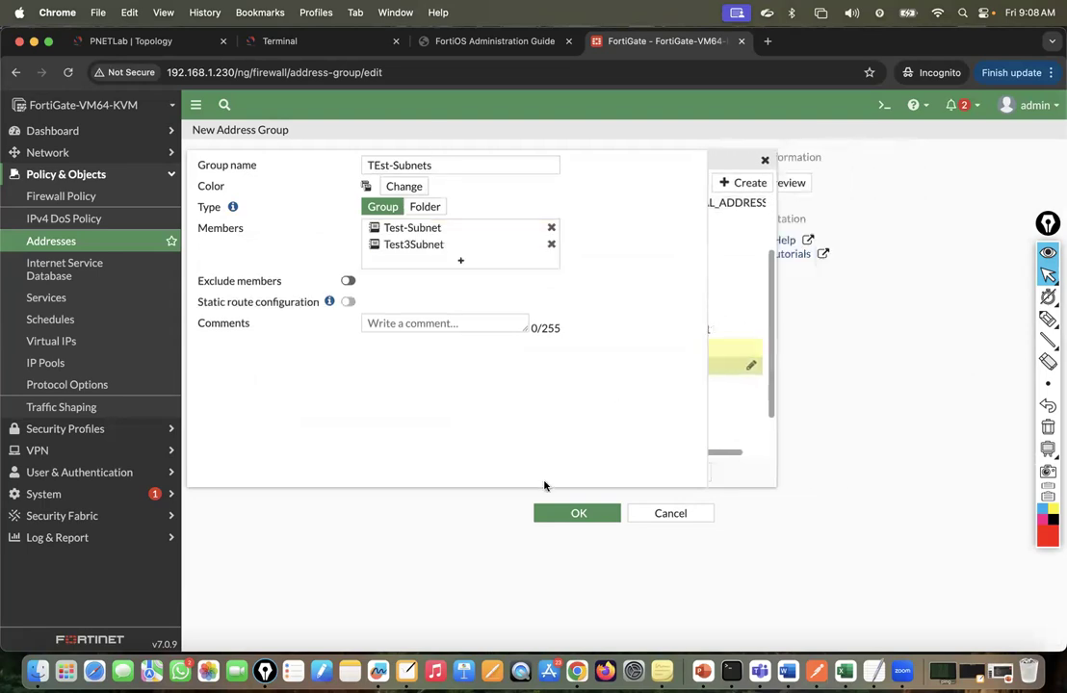
left_click(566, 517)
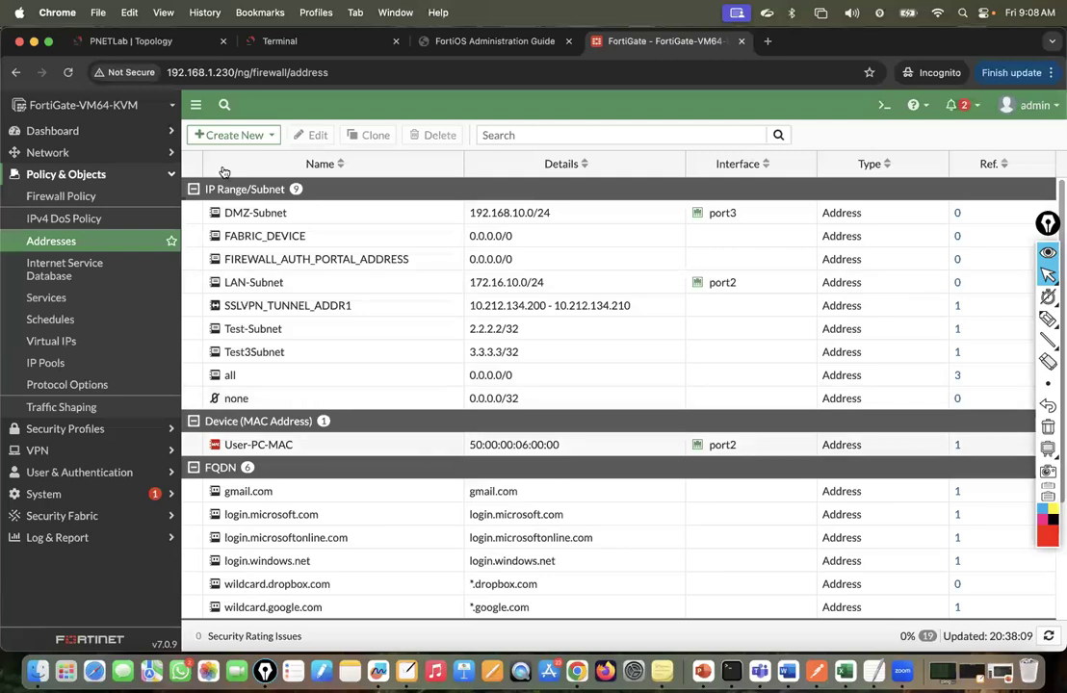
left_click(85, 242)
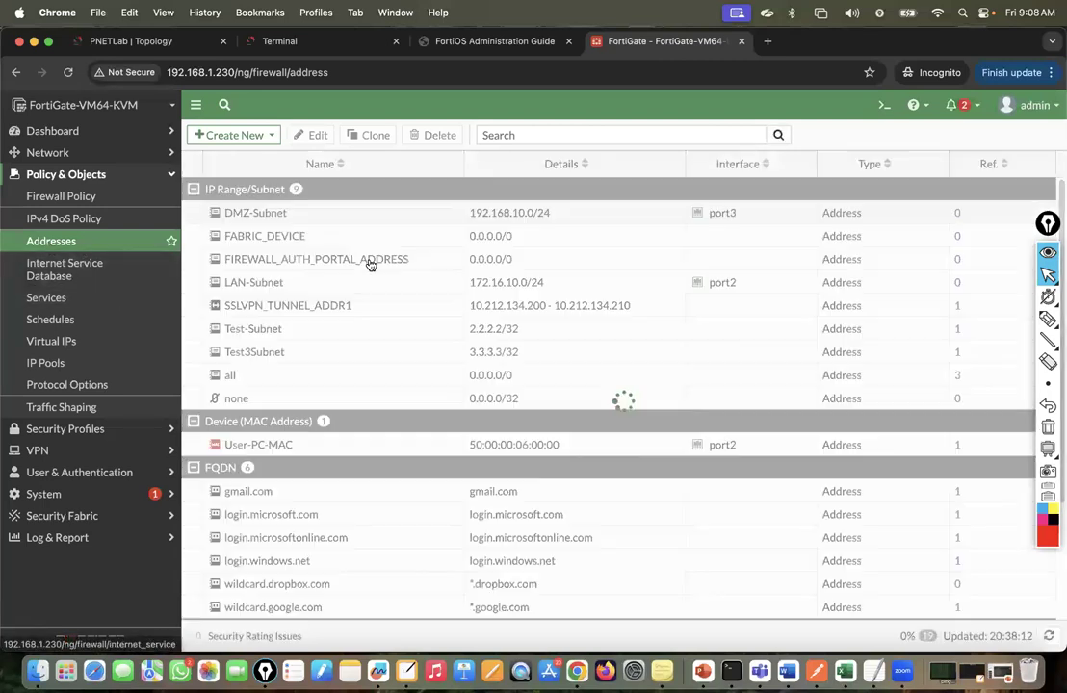
scroll(293, 399, "down", 3)
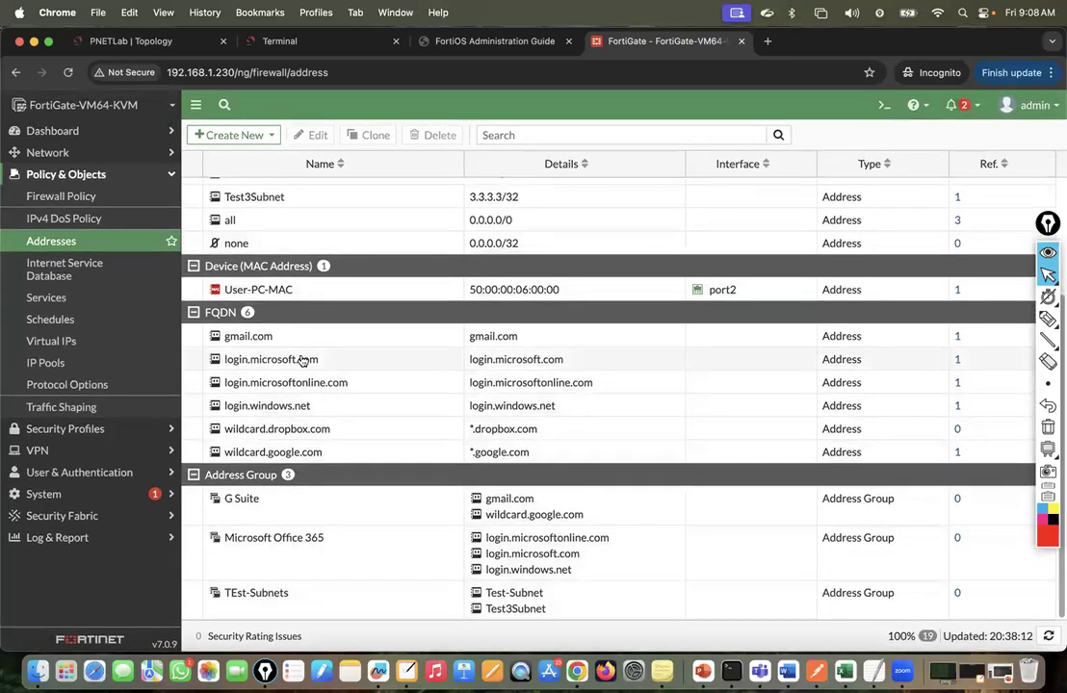
Step: Set the interface of the DMZ-Subnet address to any and save it
scroll(304, 337, "up", 3)
left_click(251, 216)
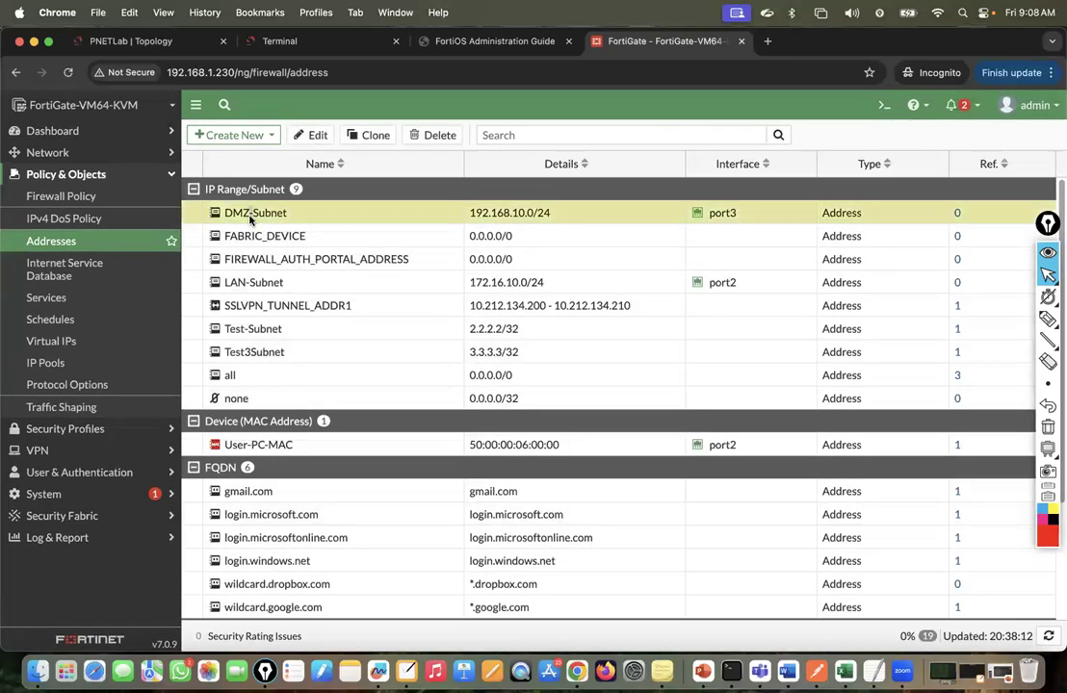
double_click(251, 216)
left_click(403, 251)
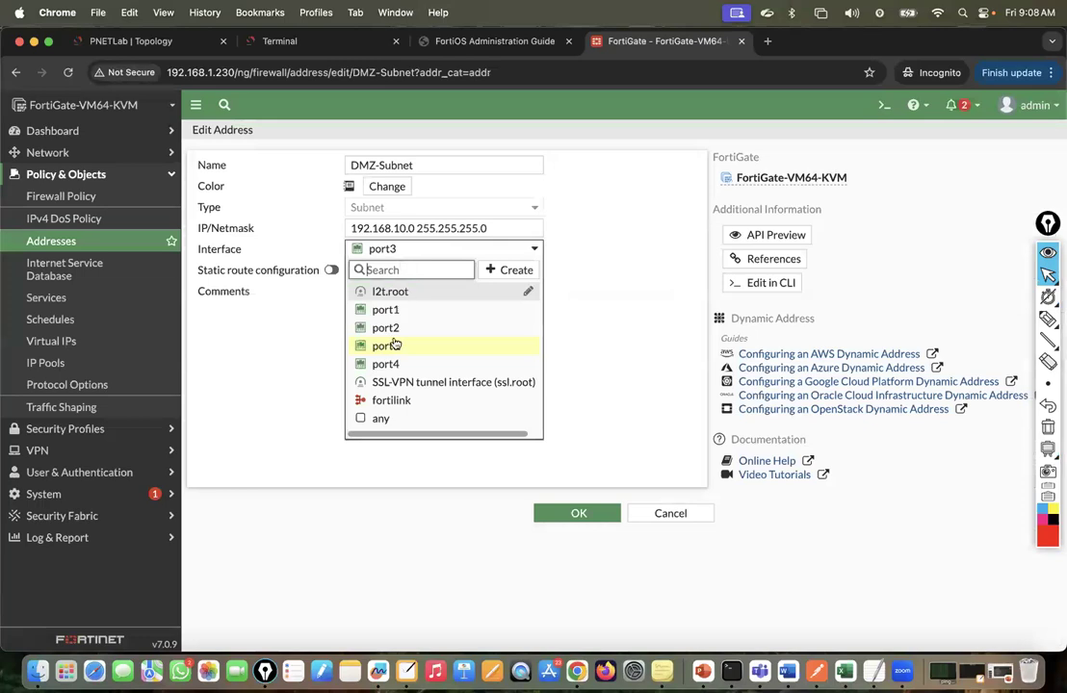
left_click(393, 419)
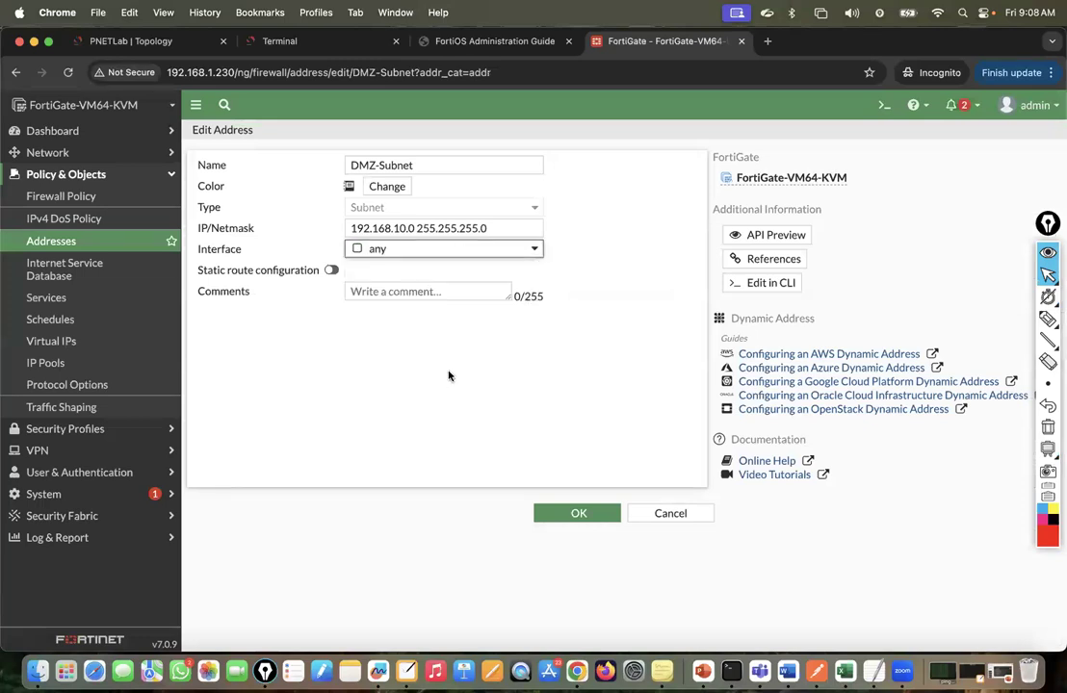
left_click(576, 513)
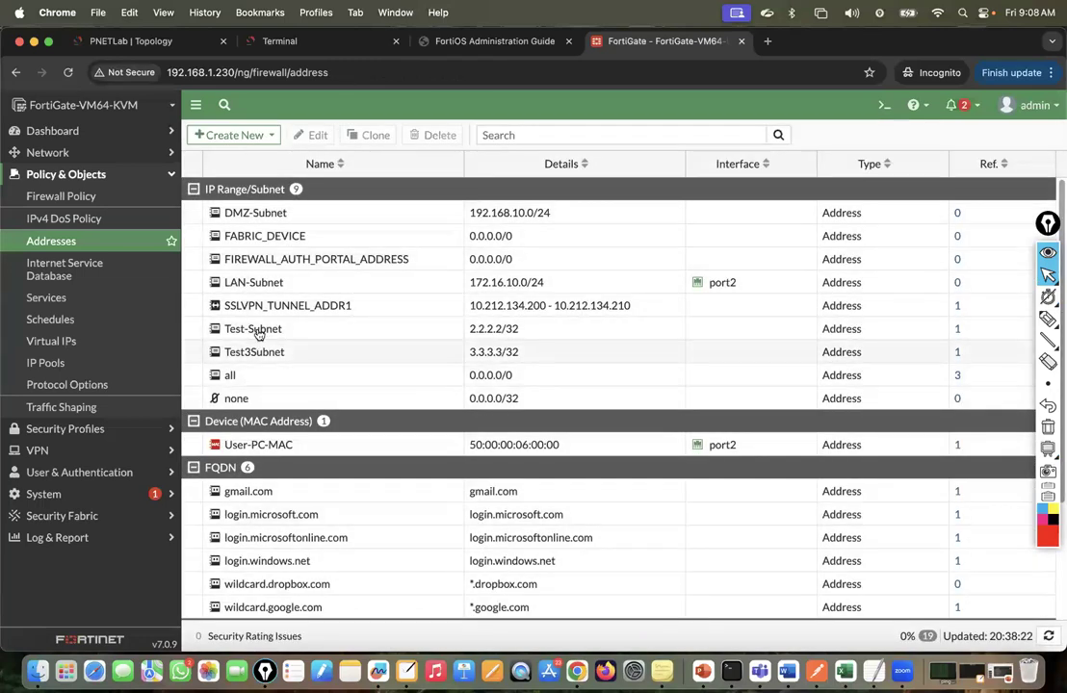
Step: Set the interface of the LAN-Subnet address to any and save it
double_click(247, 283)
left_click(395, 249)
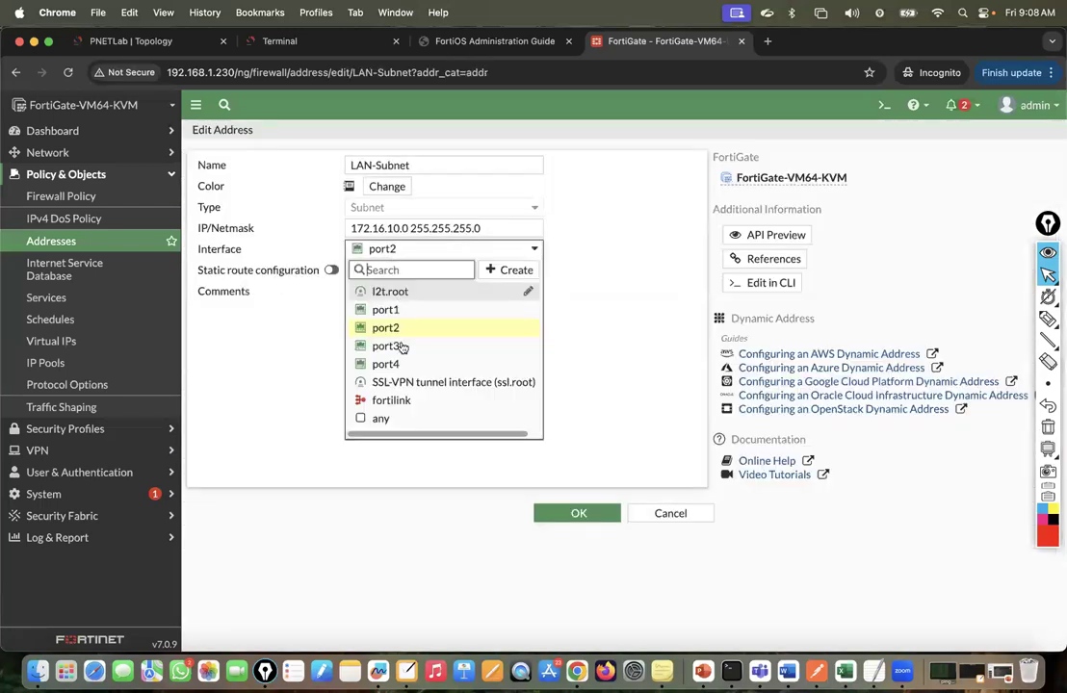
left_click(389, 418)
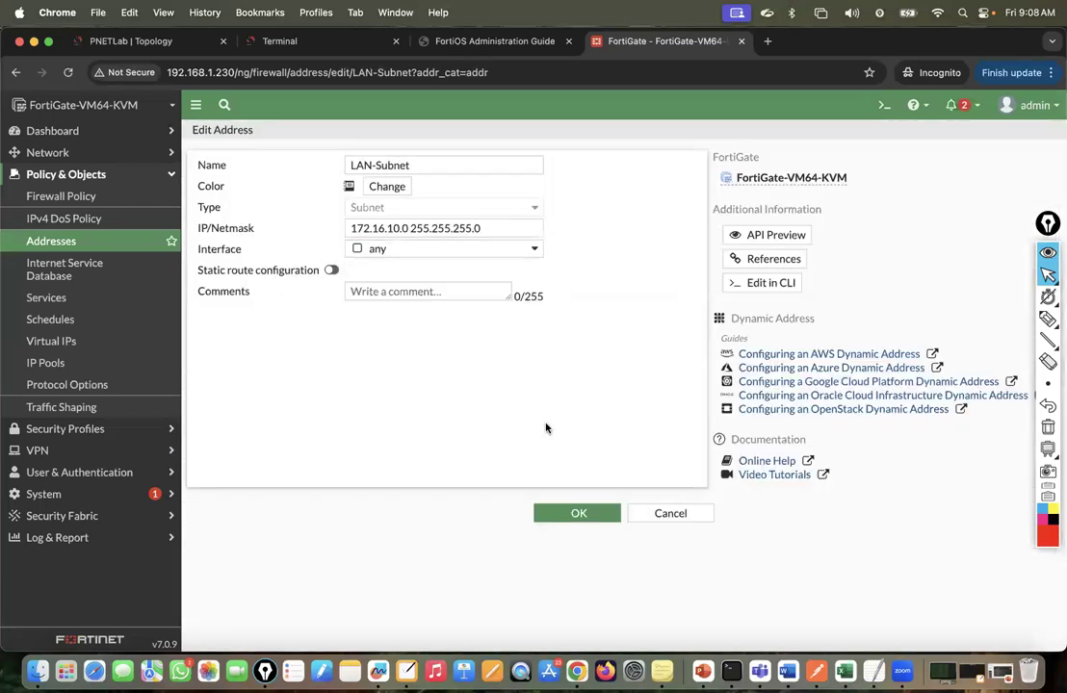
left_click(578, 512)
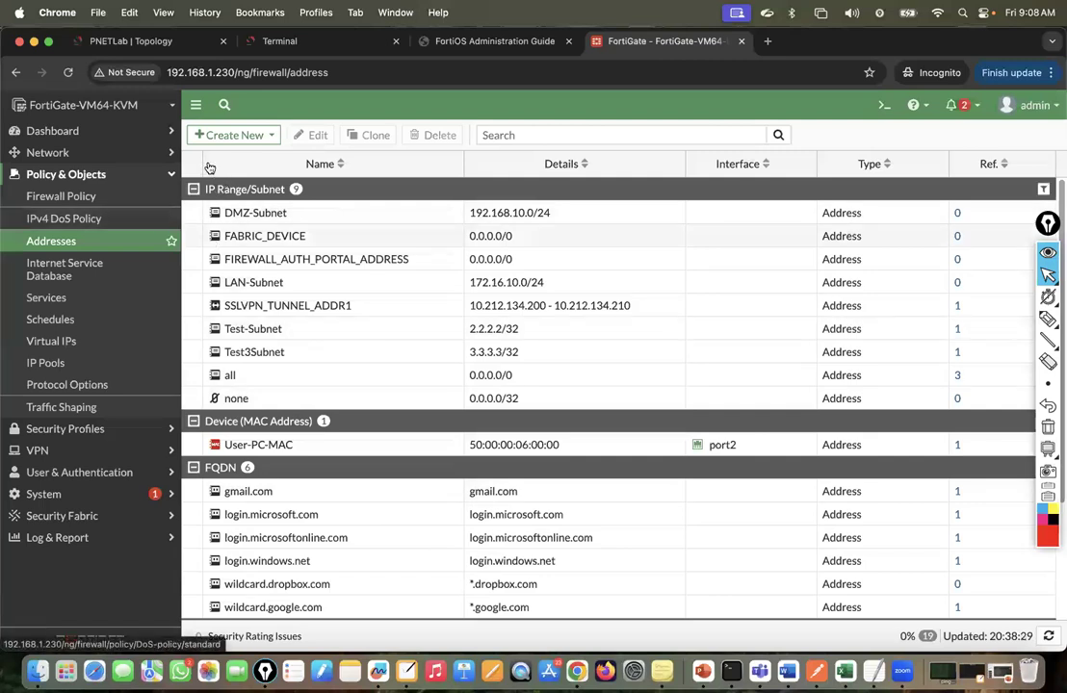
Step: Create an address group named Internal-LAN-Subnet with DMZ-Subnet and LAN-Subnet as members
left_click(227, 134)
left_click(229, 174)
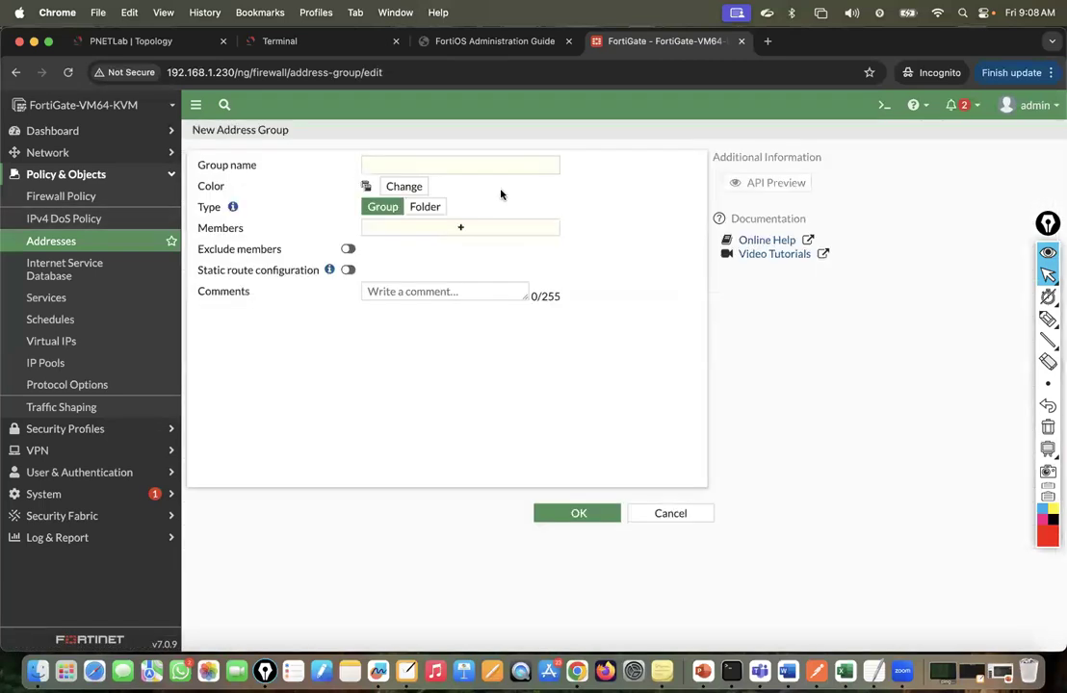
type("C")
key("BackSpace")
type("Internal-LAN-Subnet")
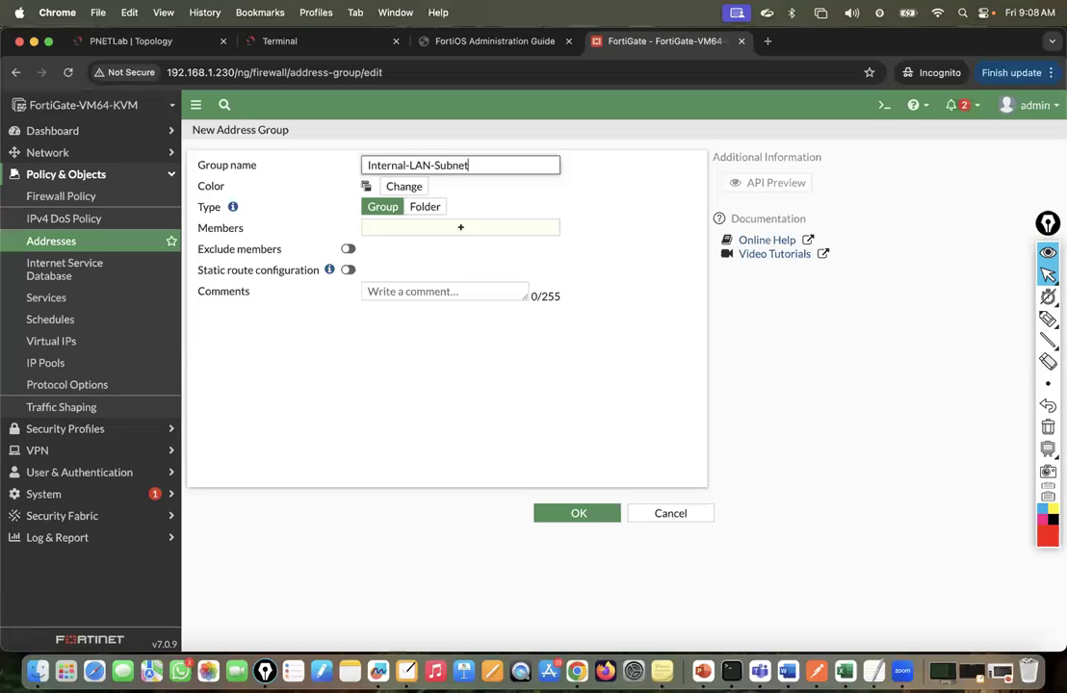
key("super+a")
left_click(486, 228)
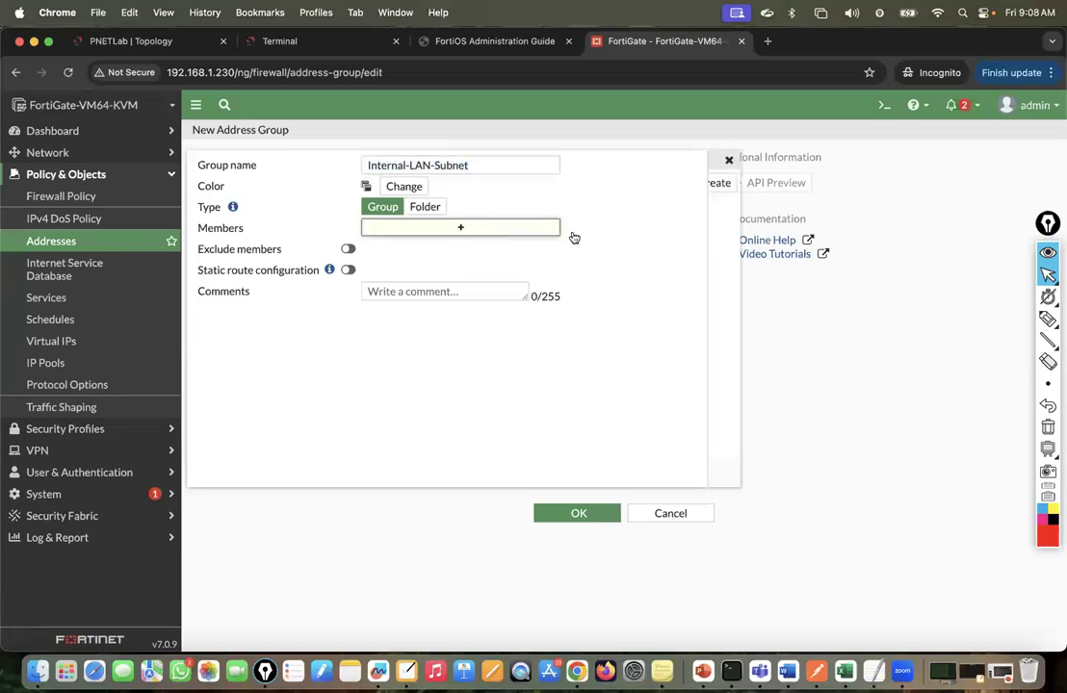
left_click(757, 243)
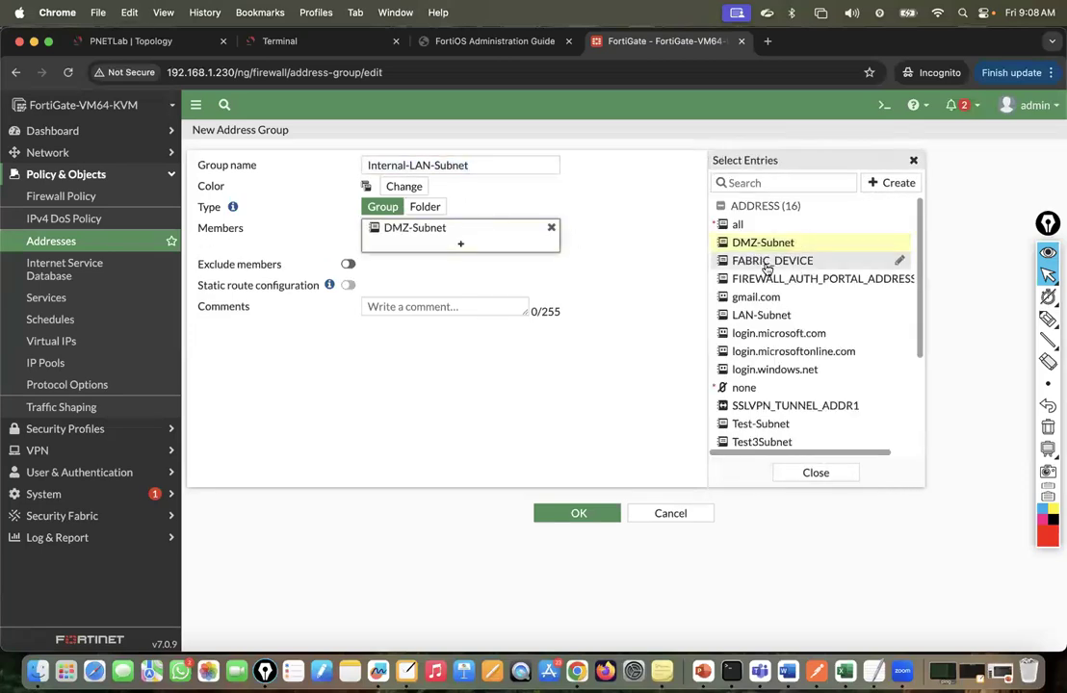
left_click(761, 316)
left_click(595, 408)
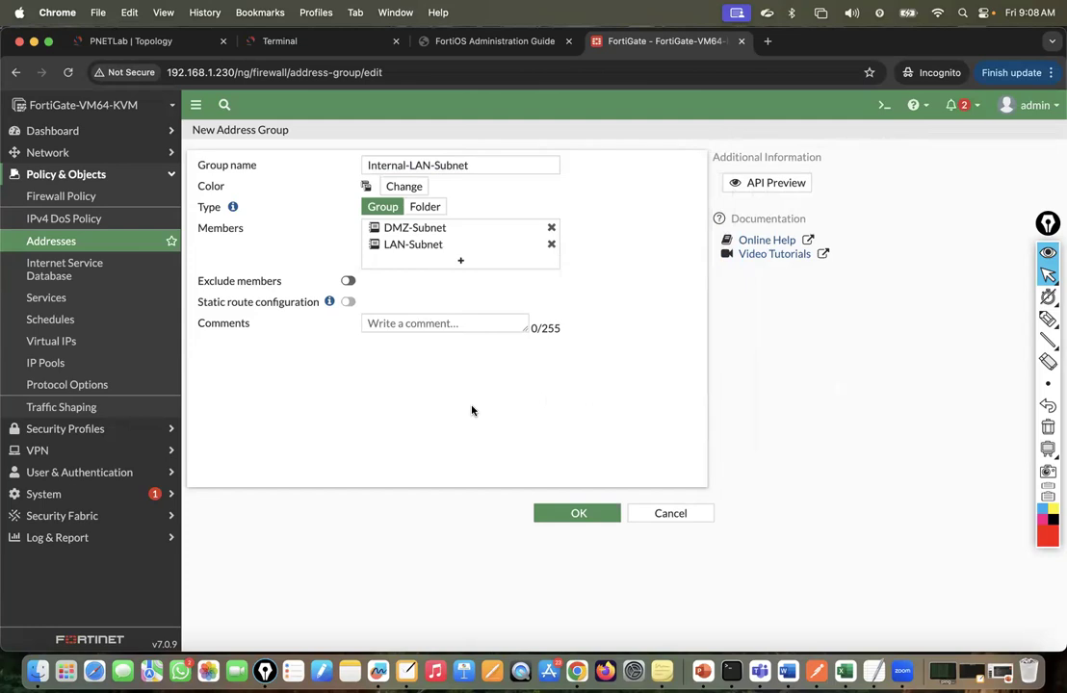
left_click(578, 512)
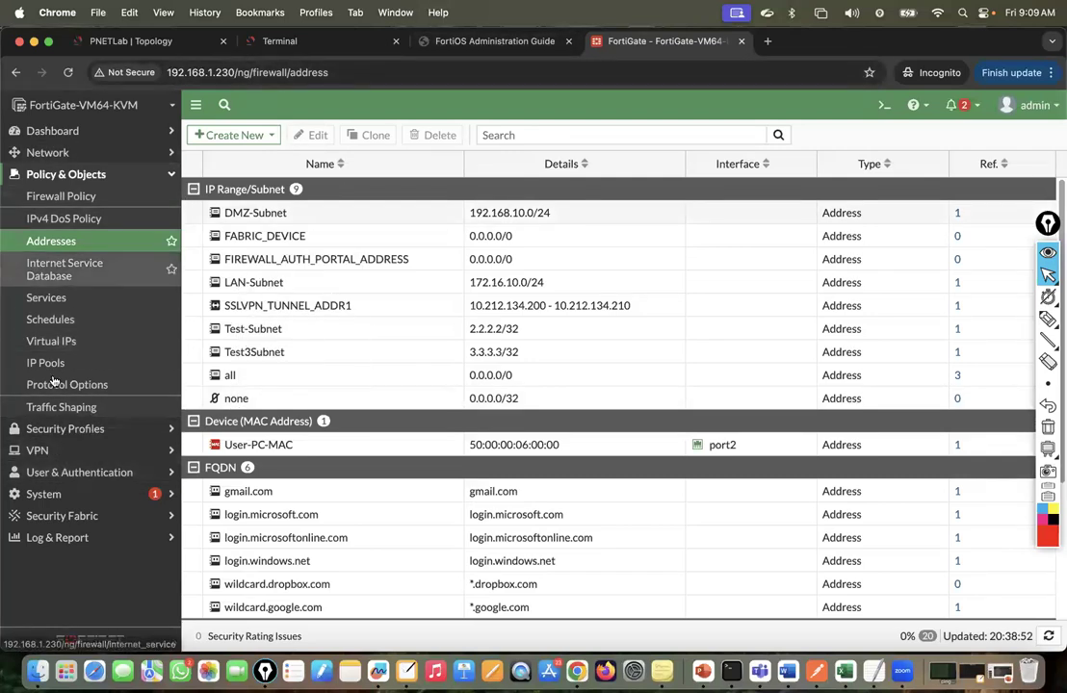
Step: Open the firewall policy LAN to Internet-Policy for editing and set its source to LAN-Subnet
left_click(81, 198)
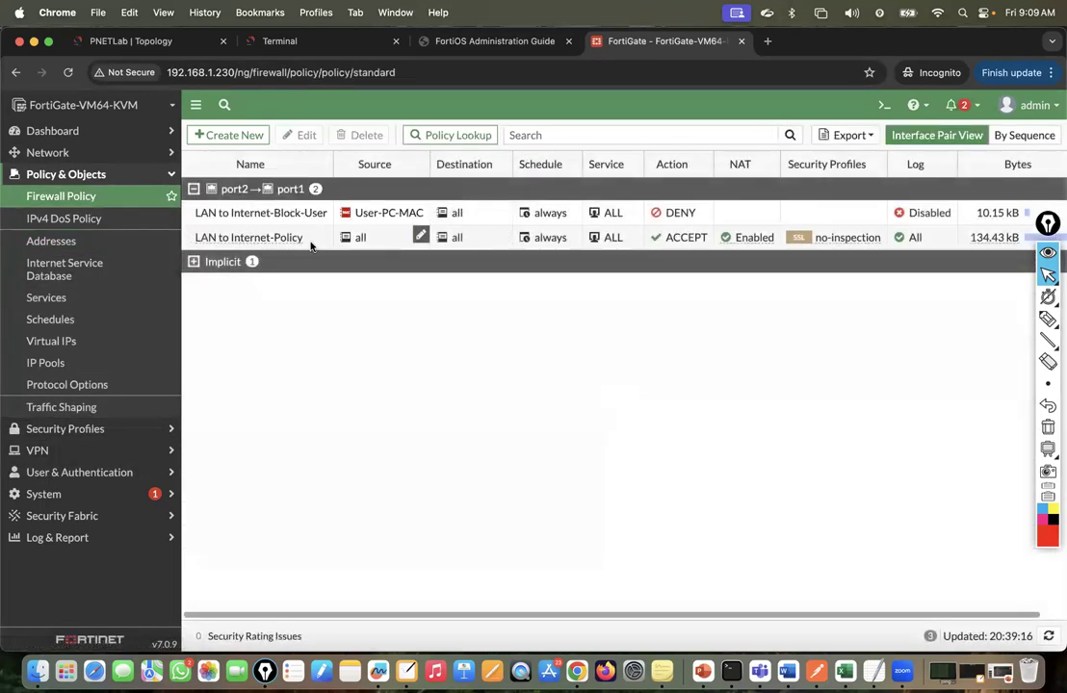
double_click(263, 241)
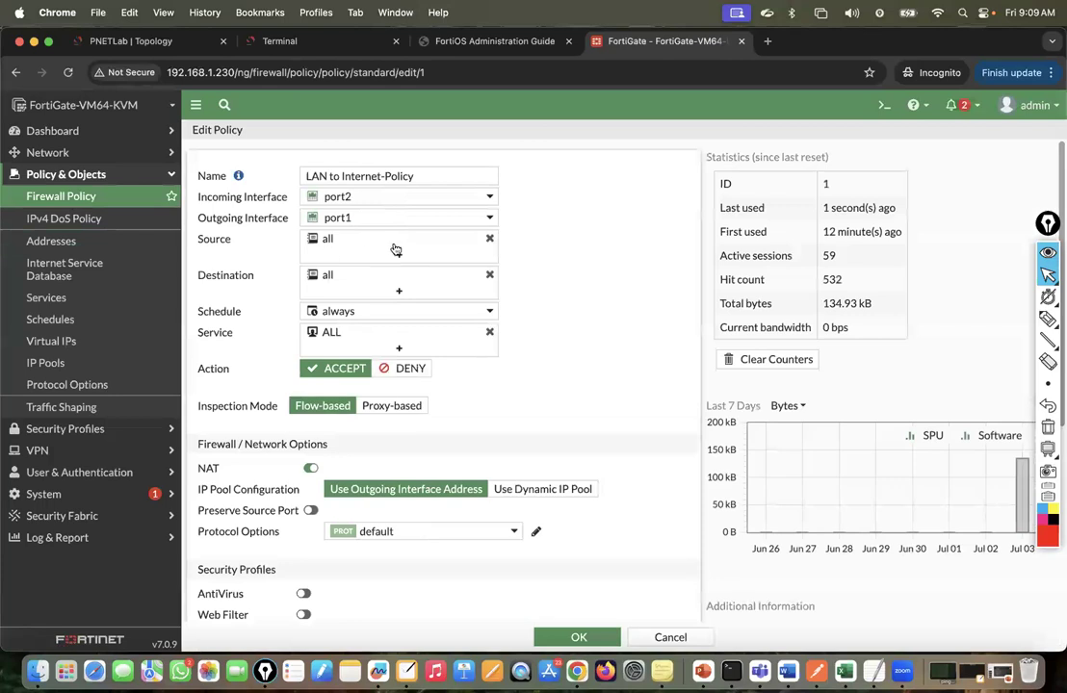
left_click(367, 248)
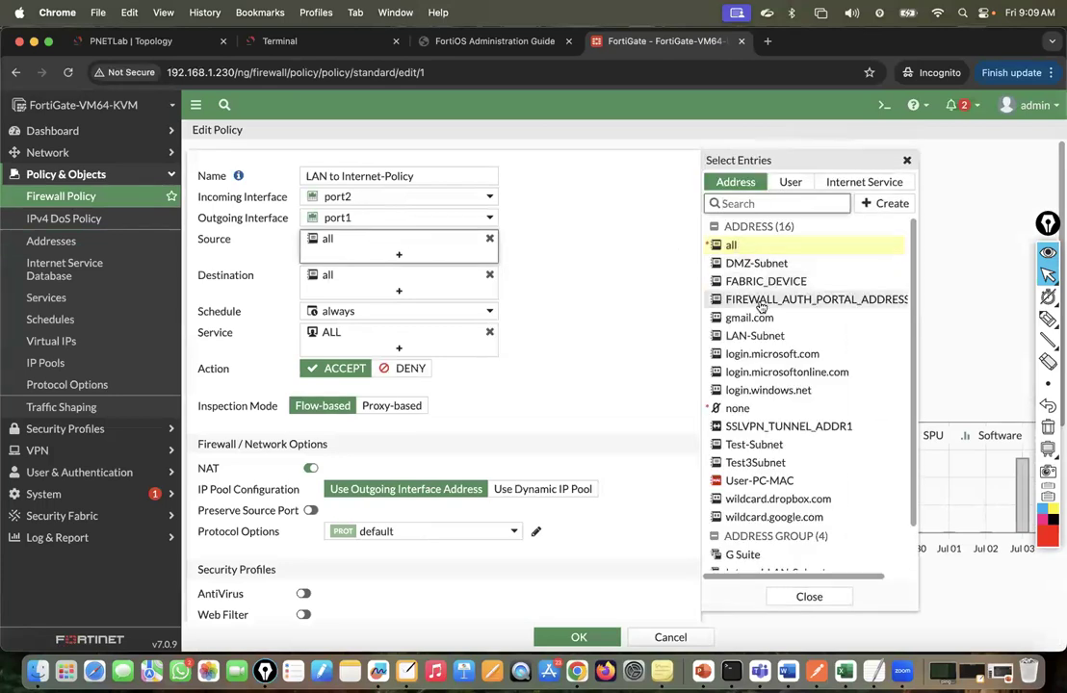
left_click(748, 335)
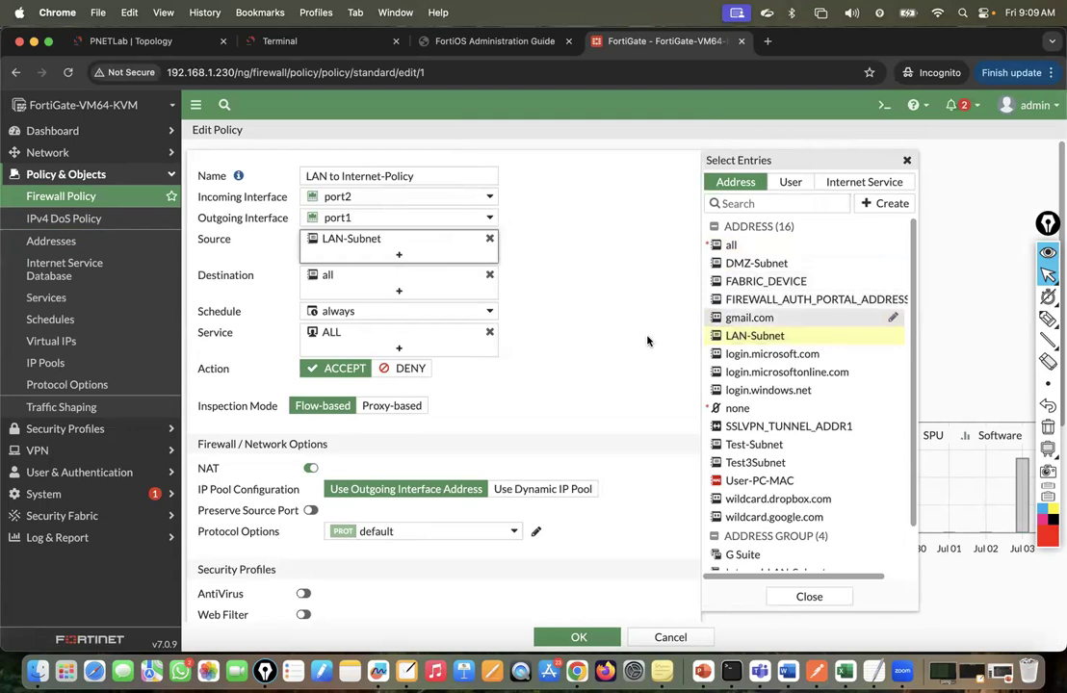
Step: Try Test-Subnet as the policy's destination, check its address details, and restore the destination to all
left_click(440, 295)
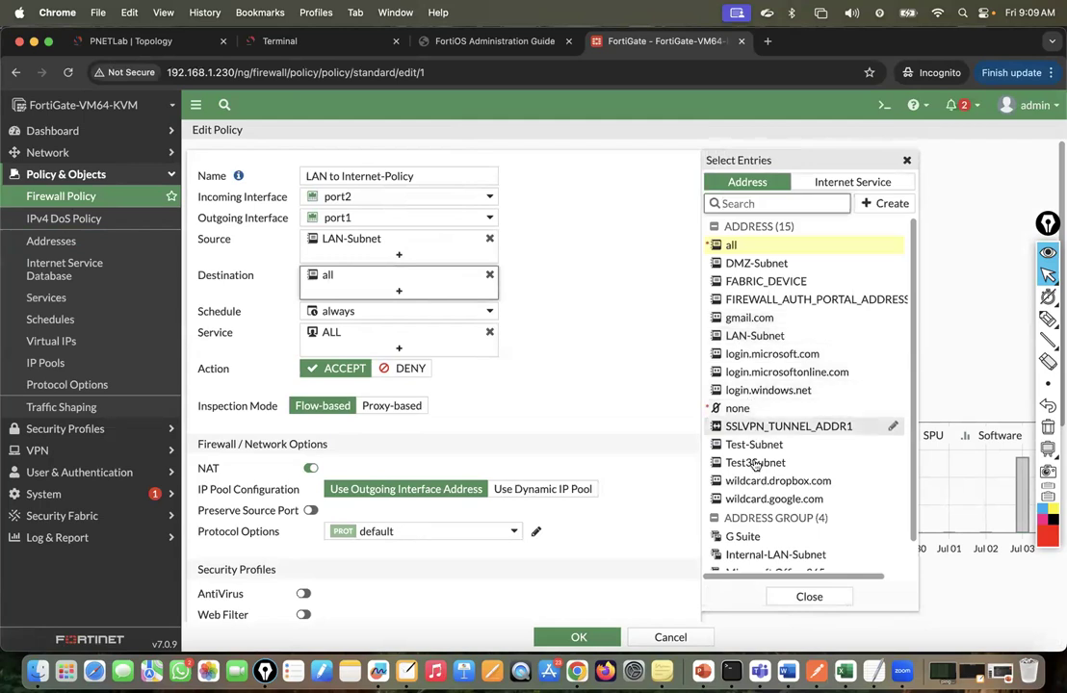
left_click(748, 451)
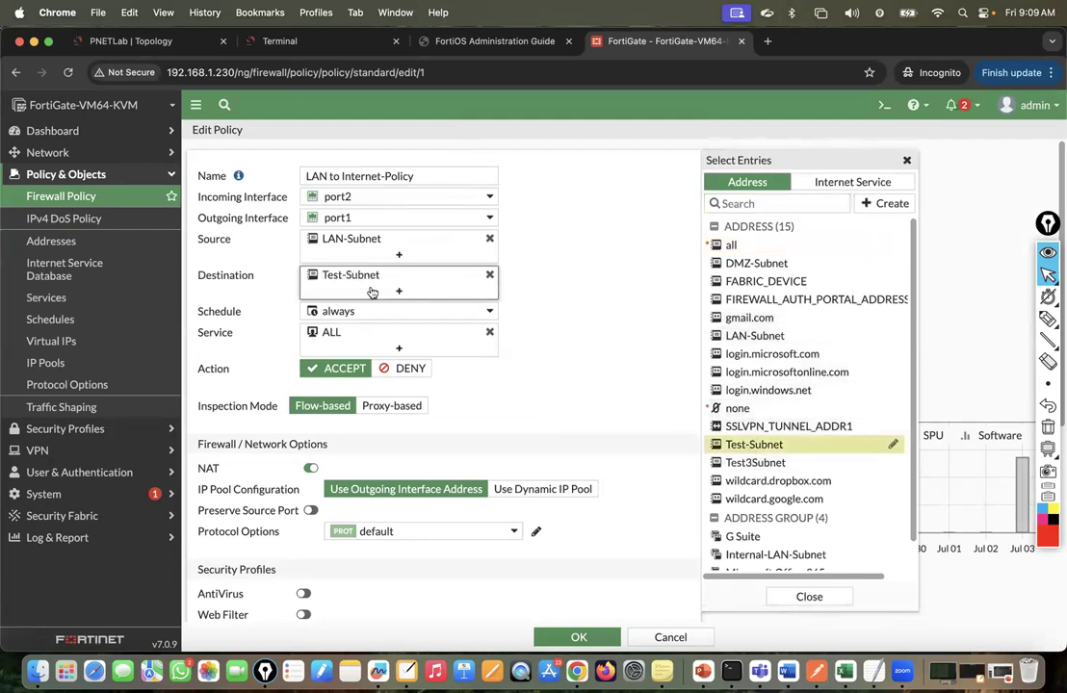
mouse_move(364, 283)
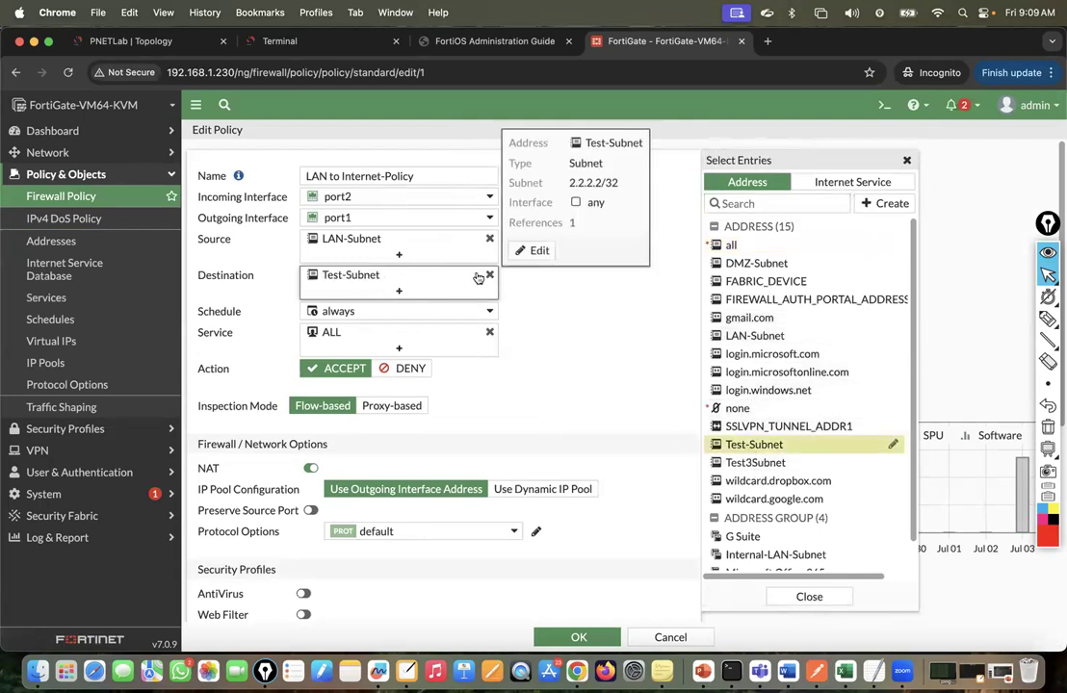
left_click(488, 276)
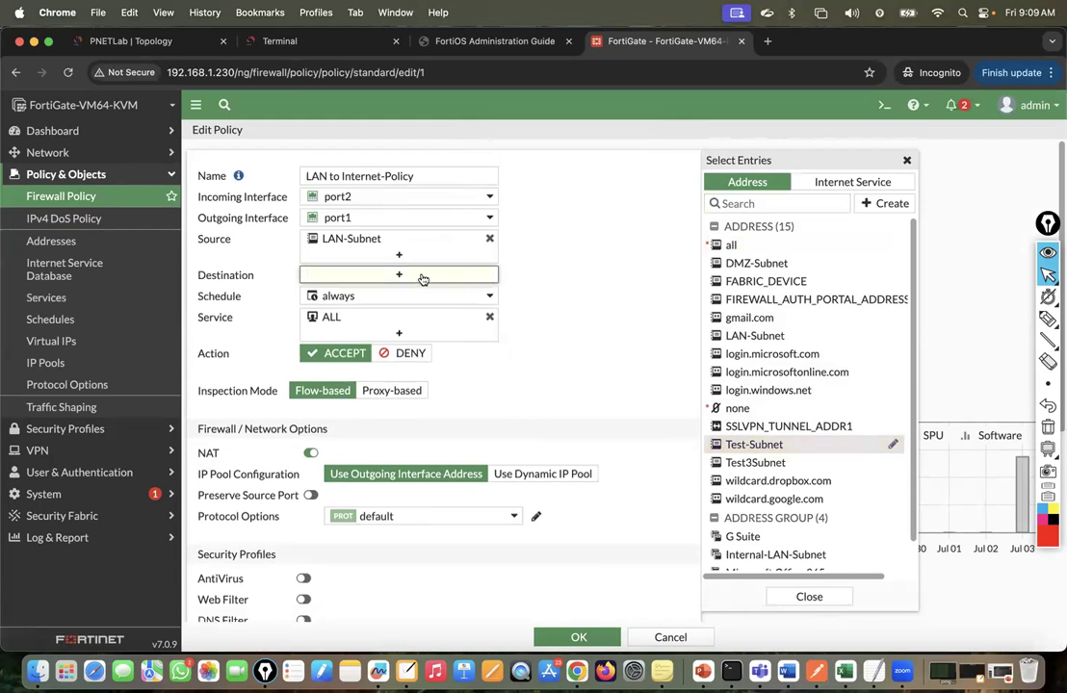
left_click(752, 245)
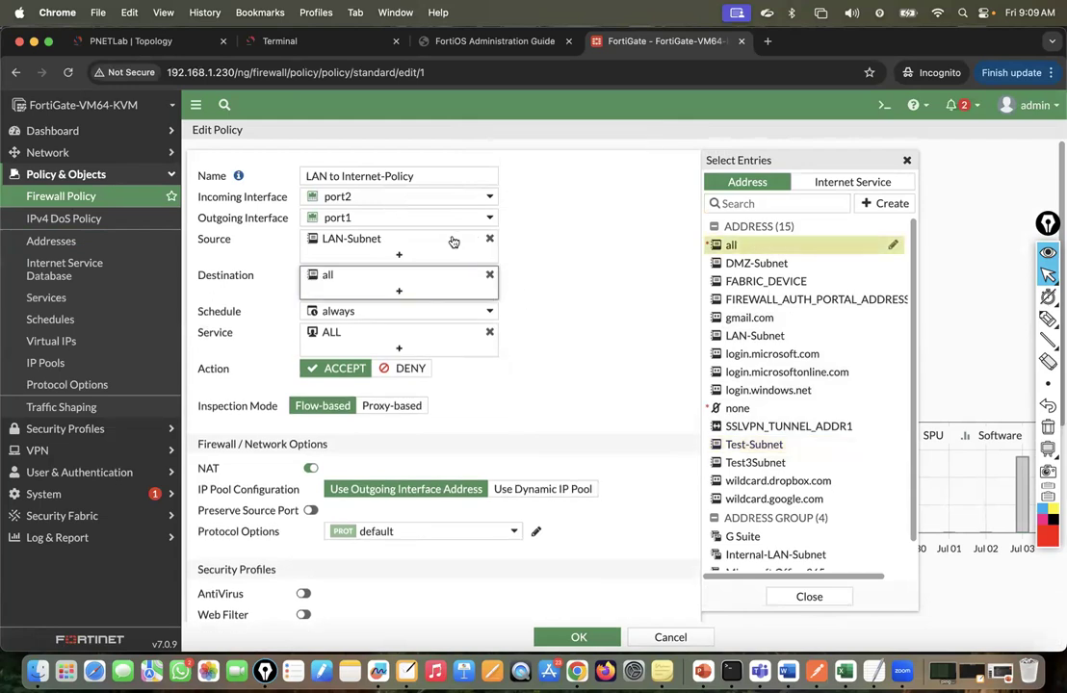
Step: Replace the policy's LAN-Subnet source with the Internal-LAN-Subnet address group and save the policy
left_click(491, 238)
mouse_move(810, 366)
scroll(810, 361, "down", 2)
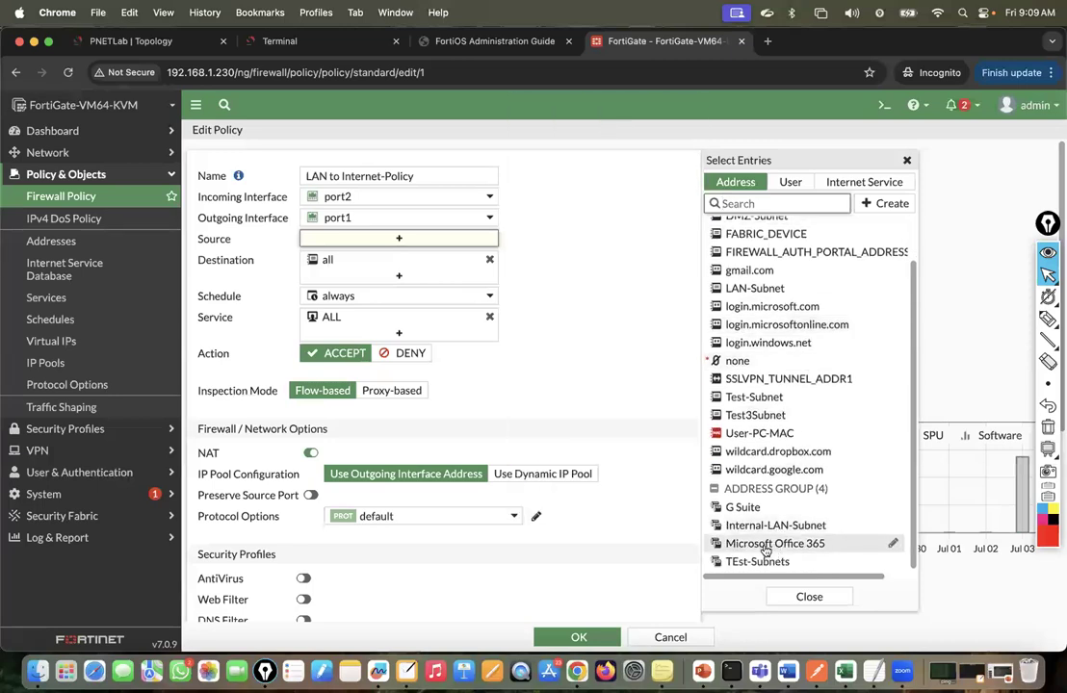
mouse_move(800, 553)
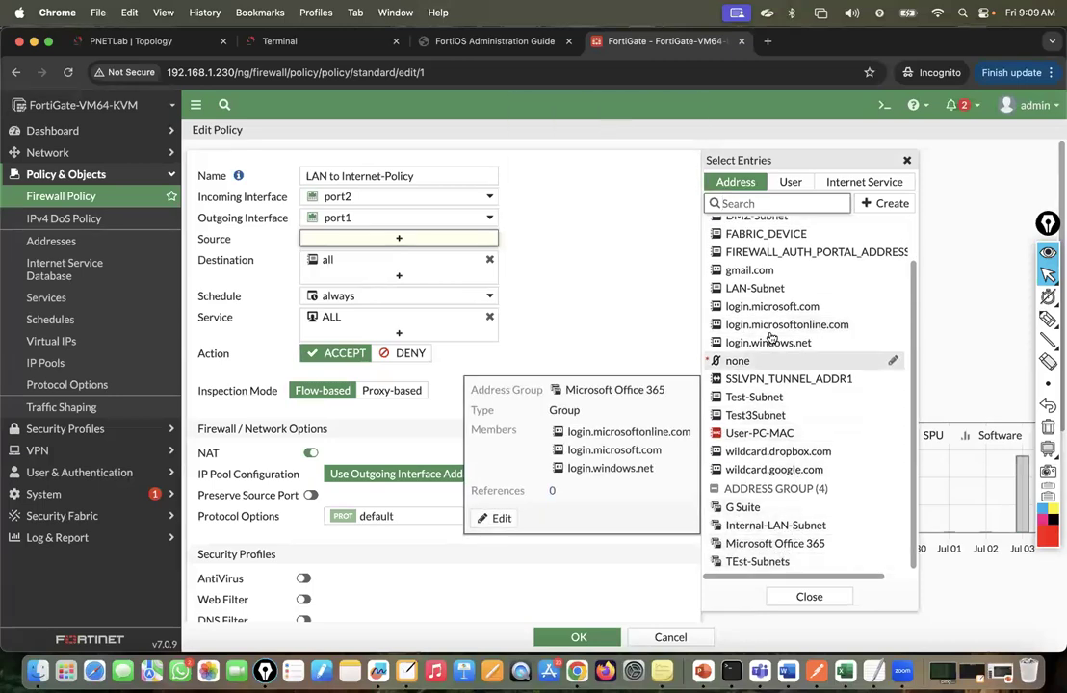
scroll(748, 267, "up", 2)
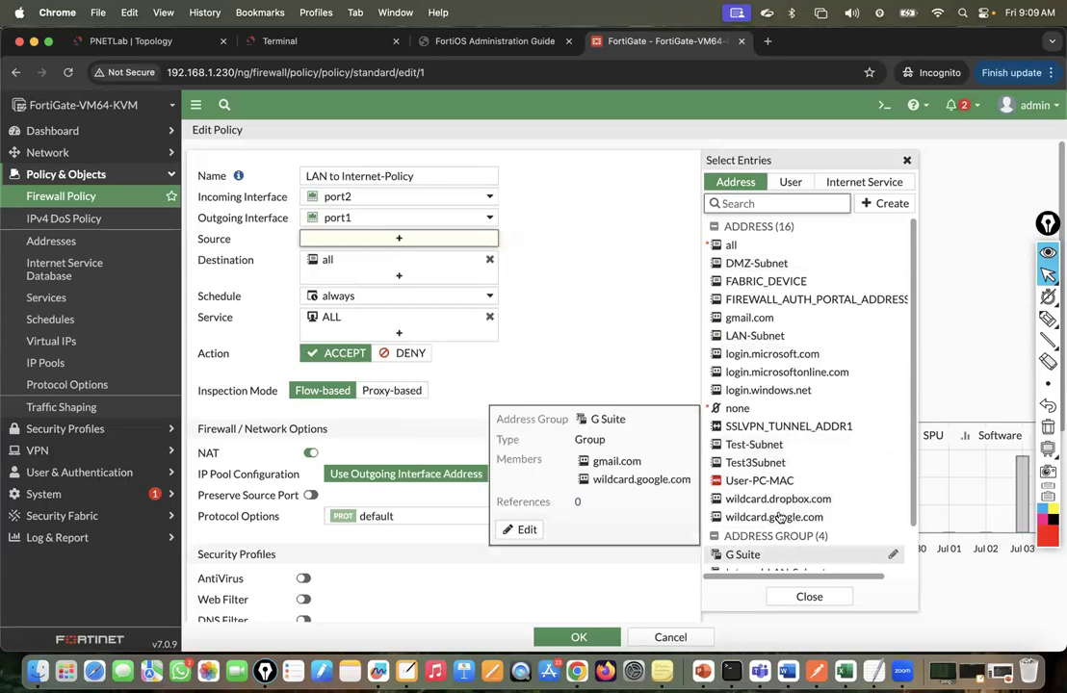
scroll(778, 516, "down", 1)
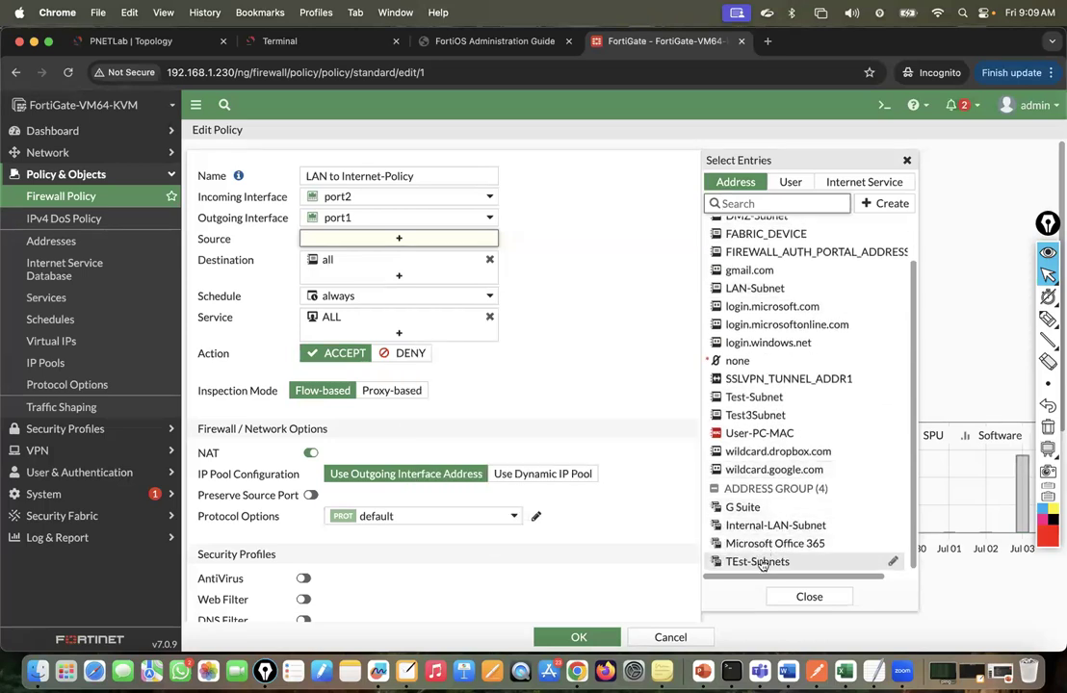
left_click(771, 525)
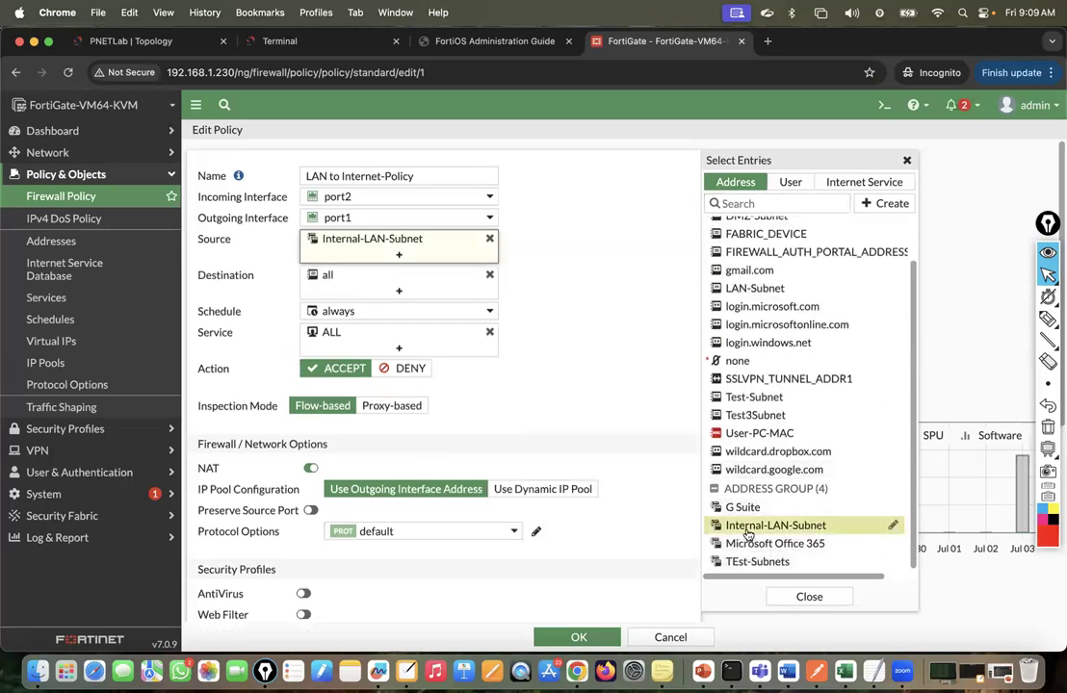
mouse_move(842, 529)
left_click(579, 637)
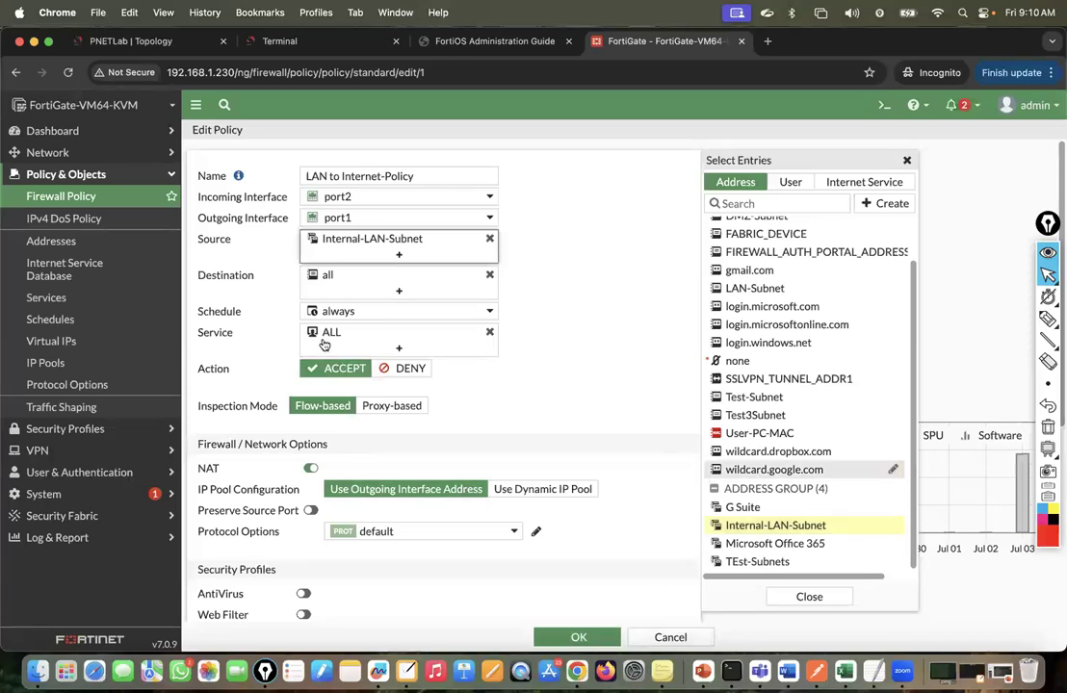
left_click(576, 636)
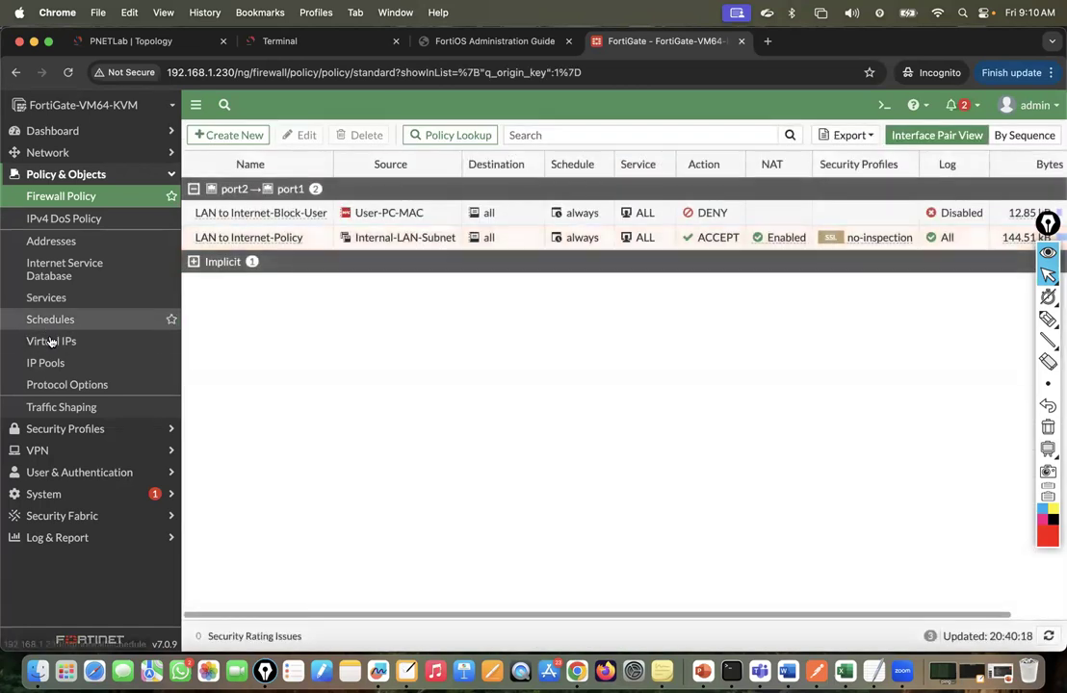
Step: Review the existing services and start a new service named Custome-Service-Port
left_click(37, 301)
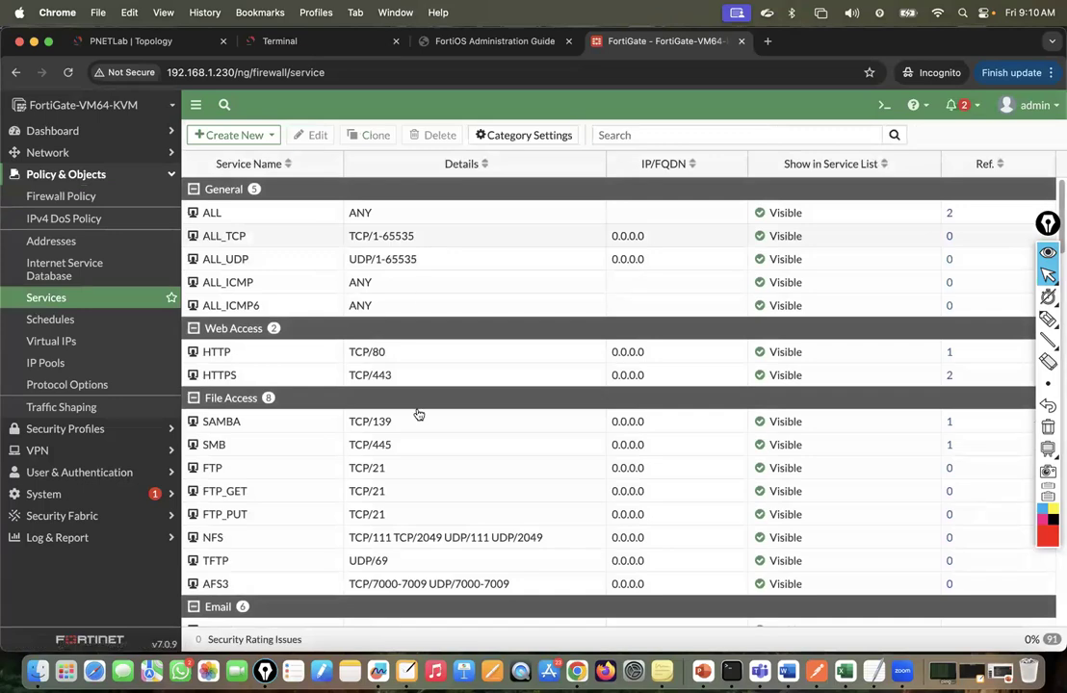
scroll(419, 415, "down", 15)
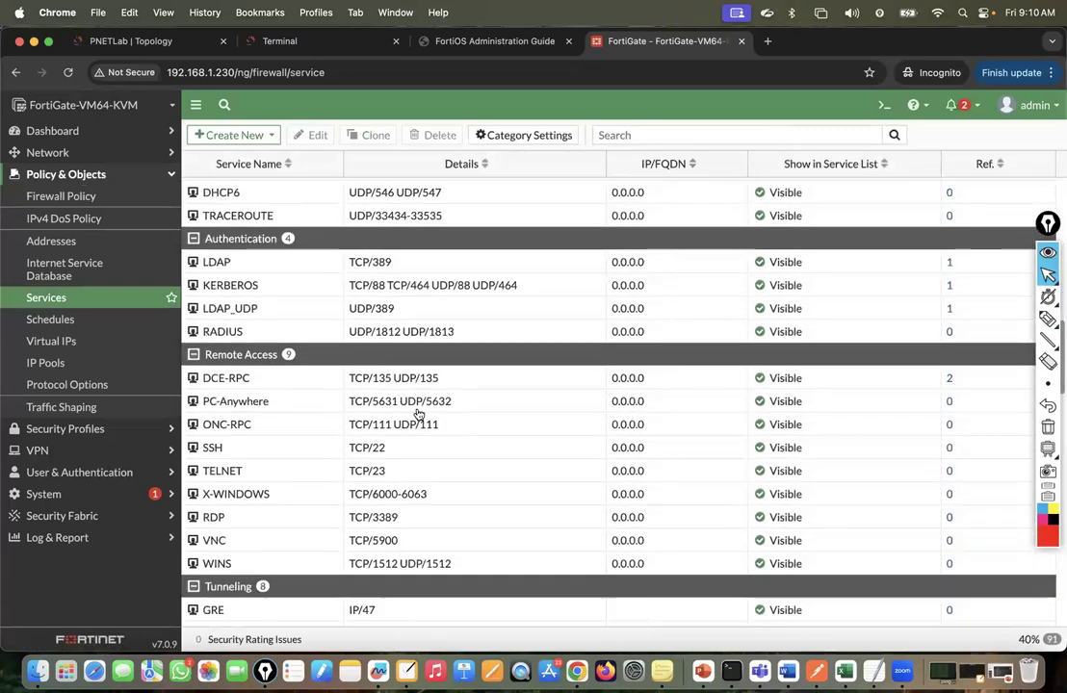
scroll(250, 446, "down", 10)
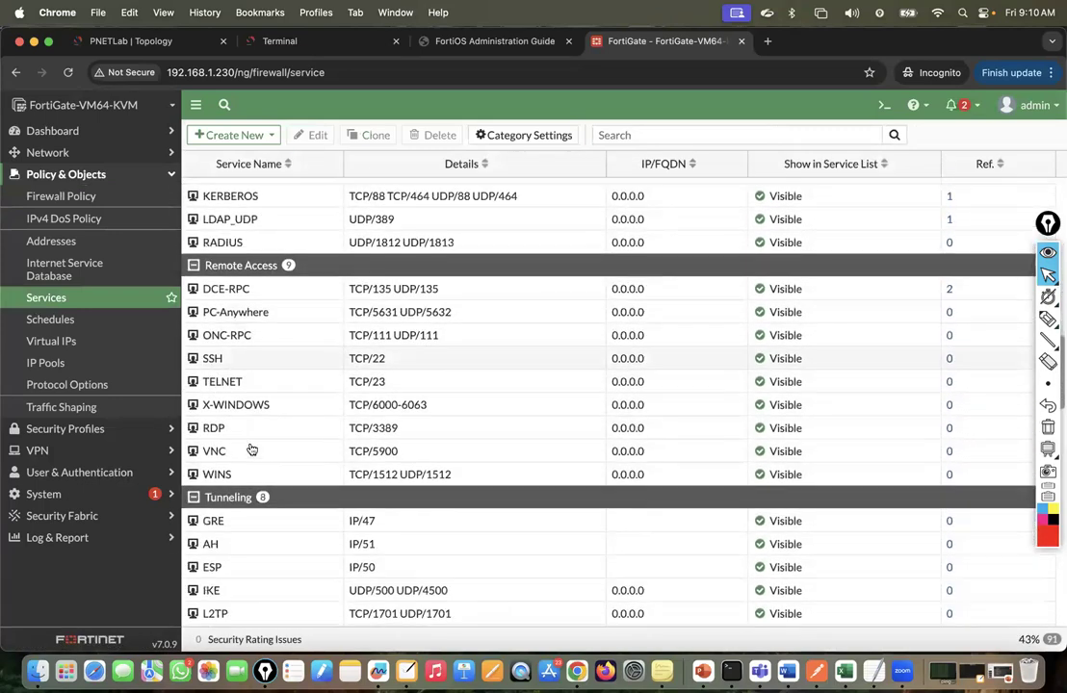
scroll(251, 446, "down", 10)
left_click(223, 135)
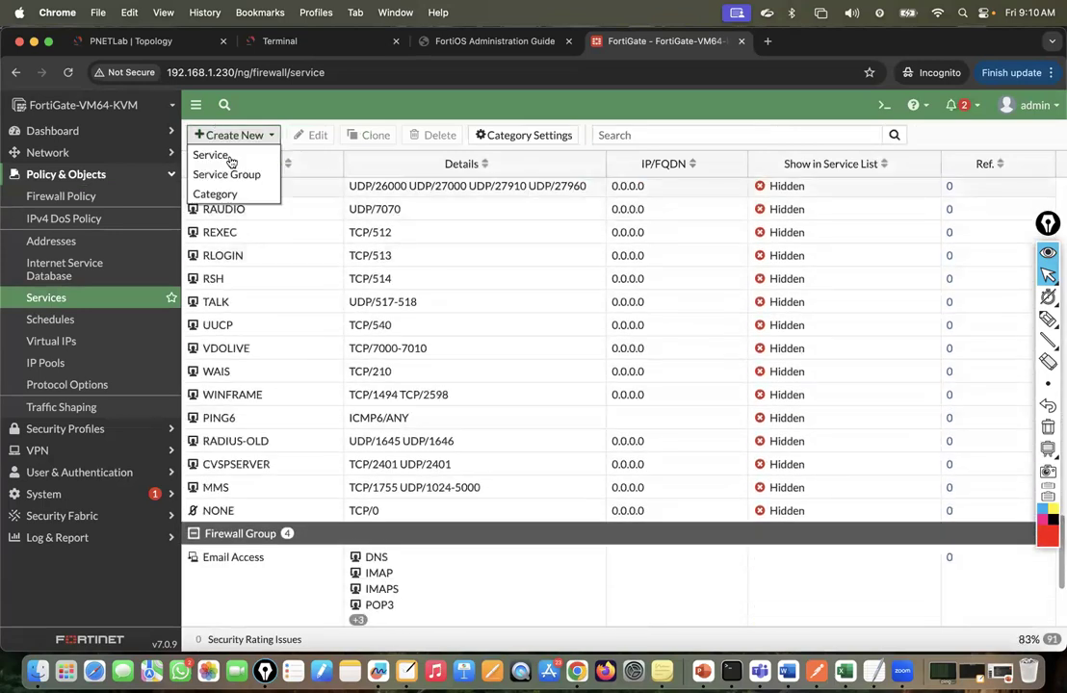
left_click(214, 156)
type("Custome-Service-Port")
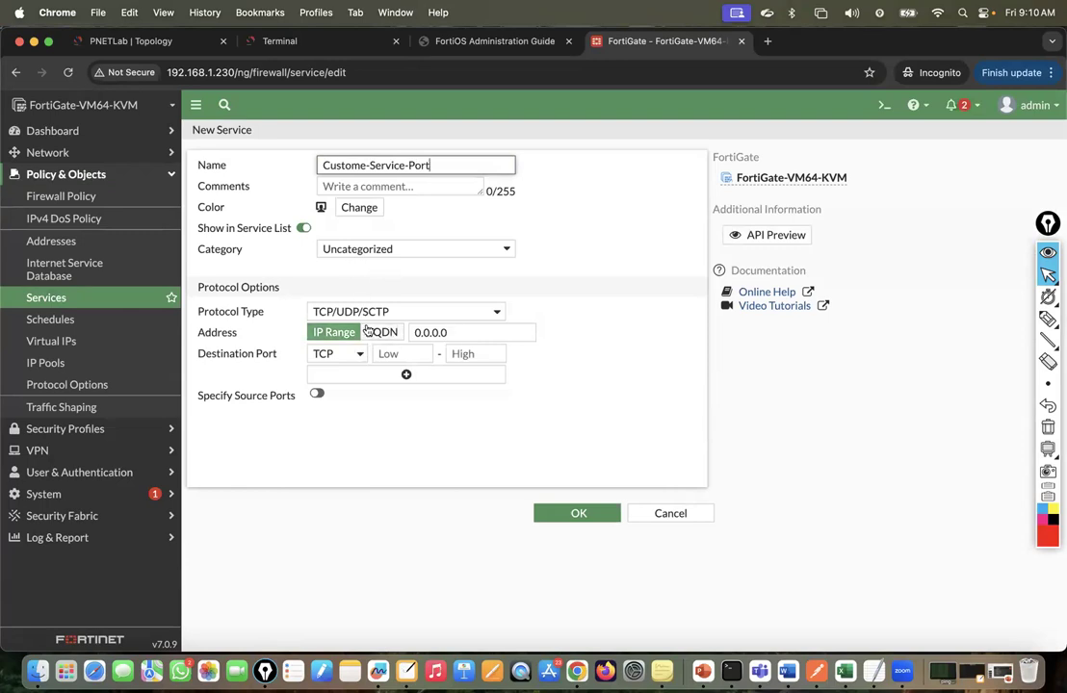
Step: Save the new service with TCP destination port 4443 and look it up in the service list with "custo"
left_click(387, 355)
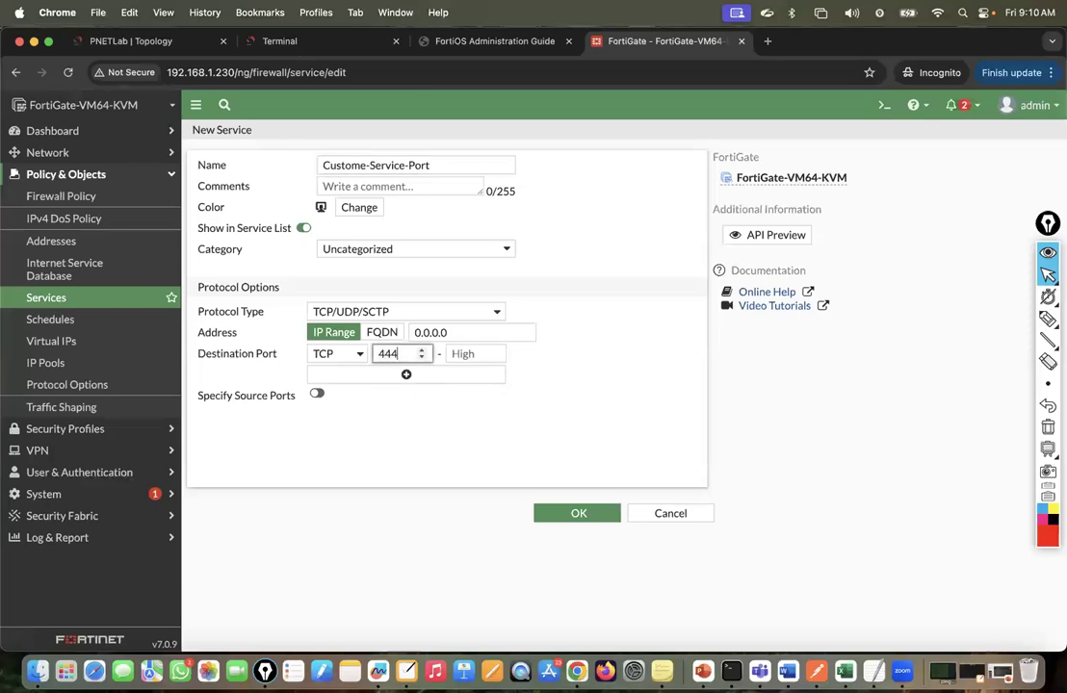
left_click(634, 438)
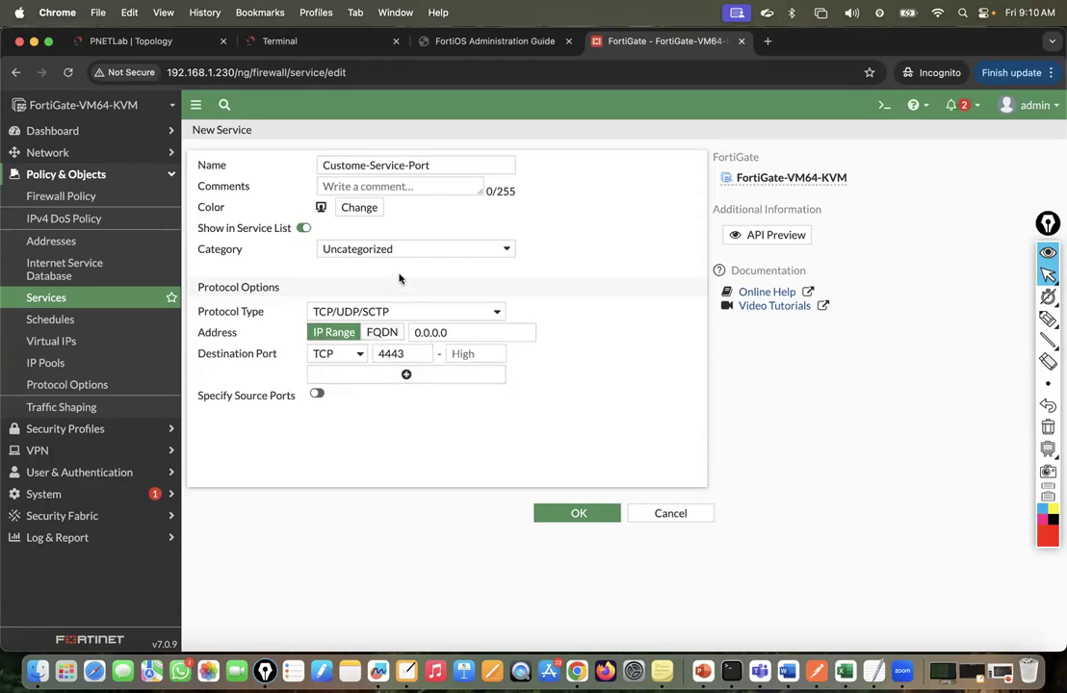
left_click(363, 313)
left_click(352, 313)
left_click(576, 512)
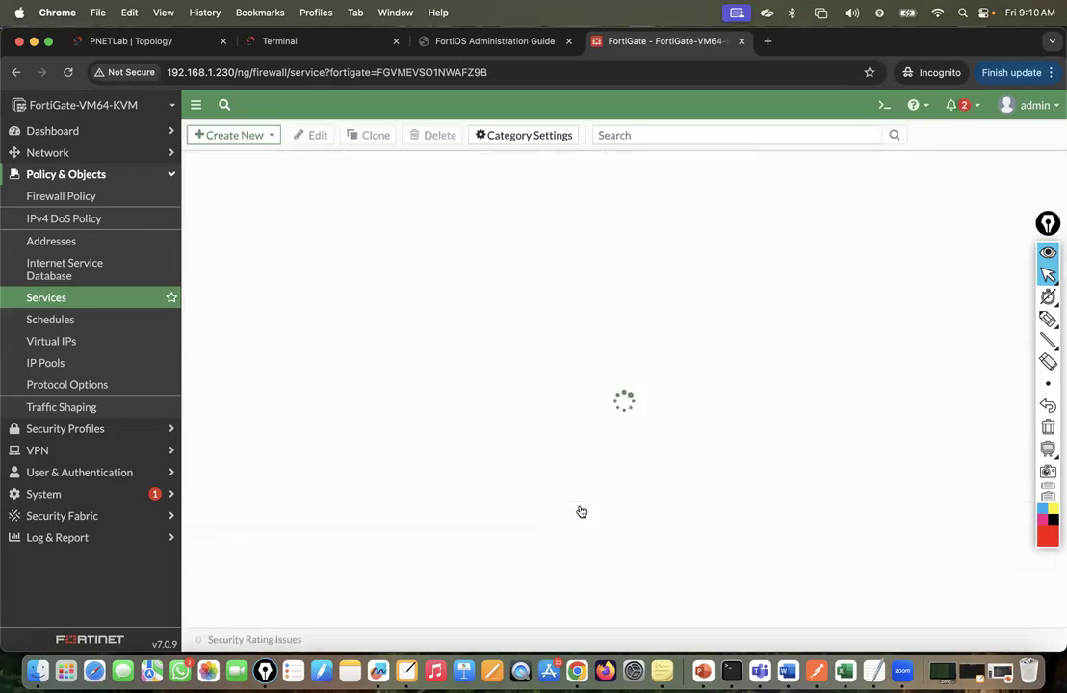
left_click(643, 135)
type("custo")
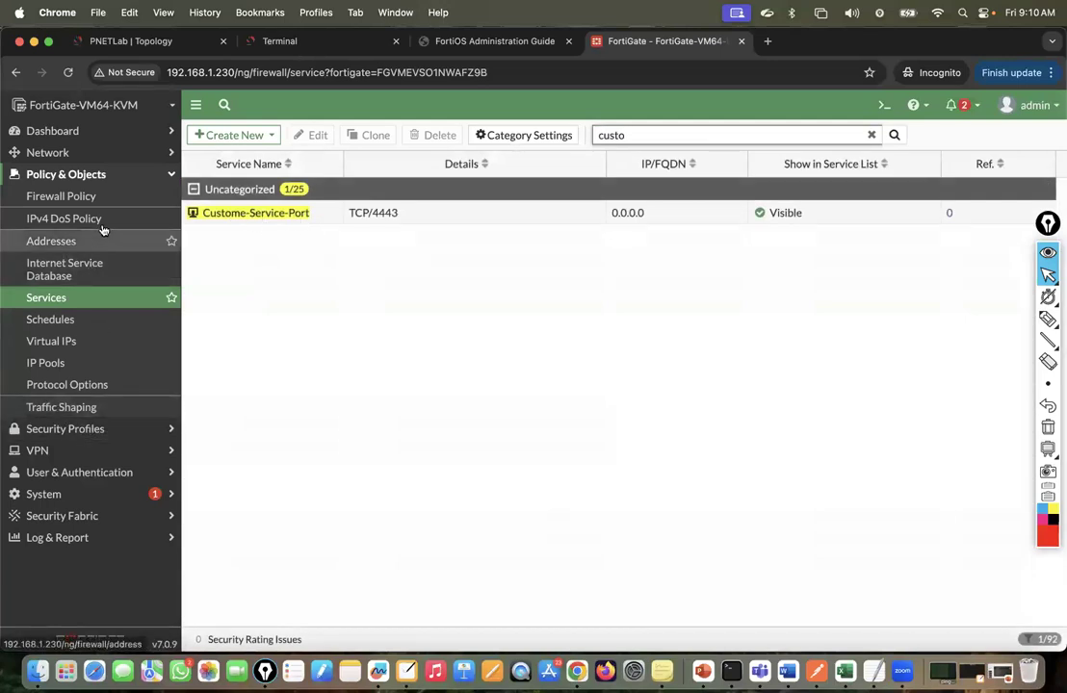
Step: Replace the ALL service in LAN to Internet-Policy with Custome-Service-Port and save the policy
left_click(74, 202)
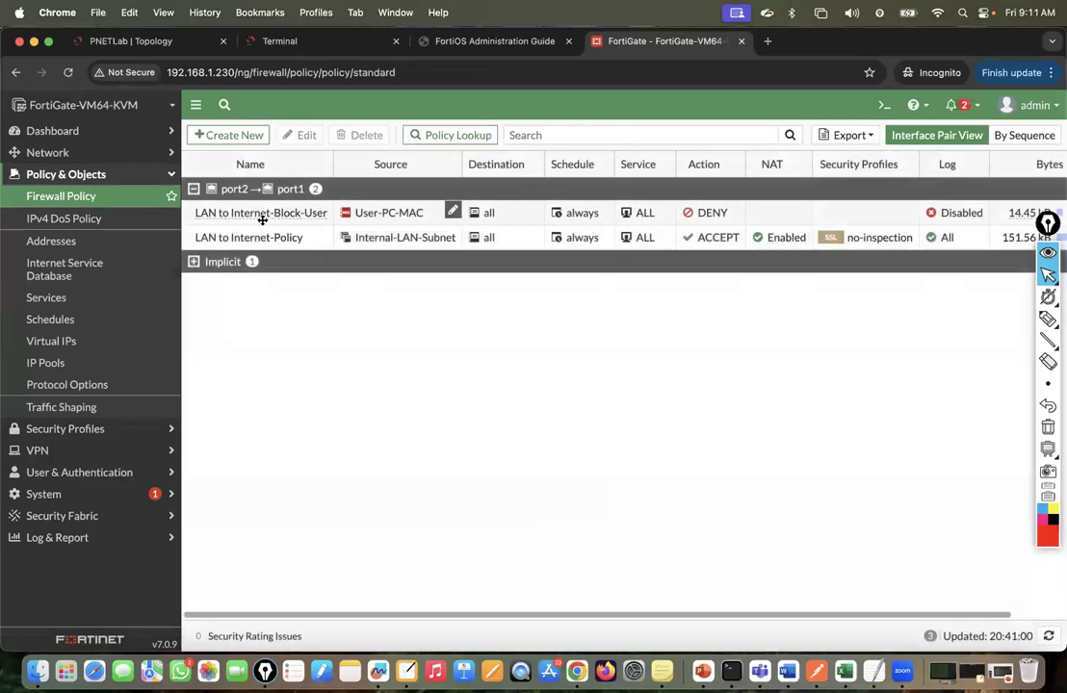
double_click(256, 238)
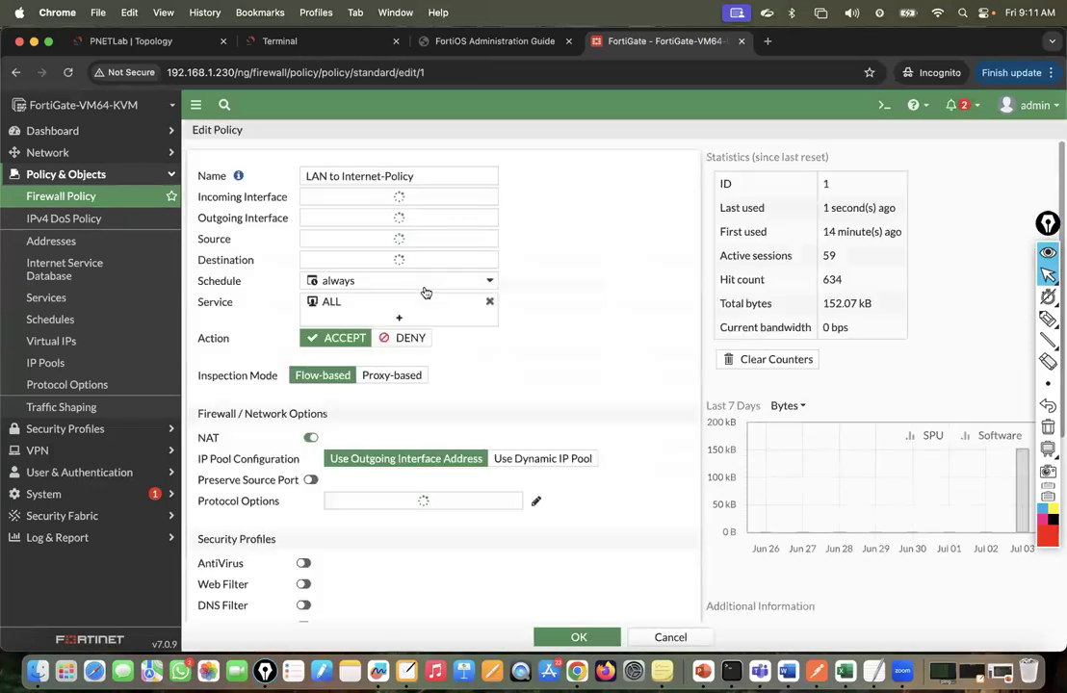
left_click(364, 343)
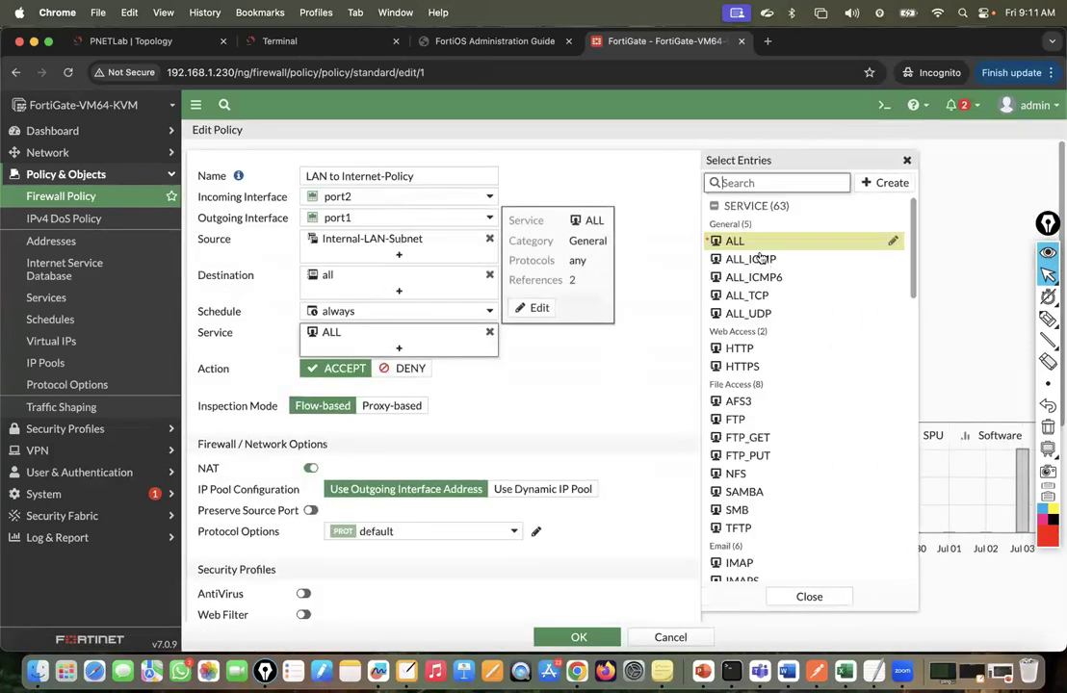
left_click(733, 182)
type("cust")
key("Return")
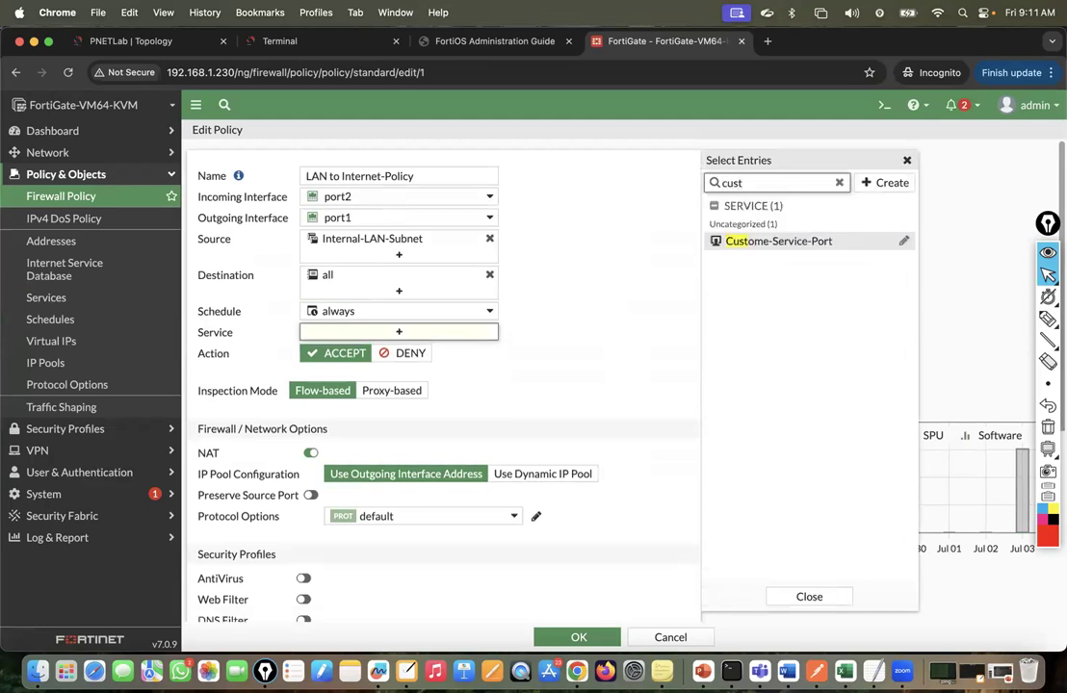
left_click(769, 243)
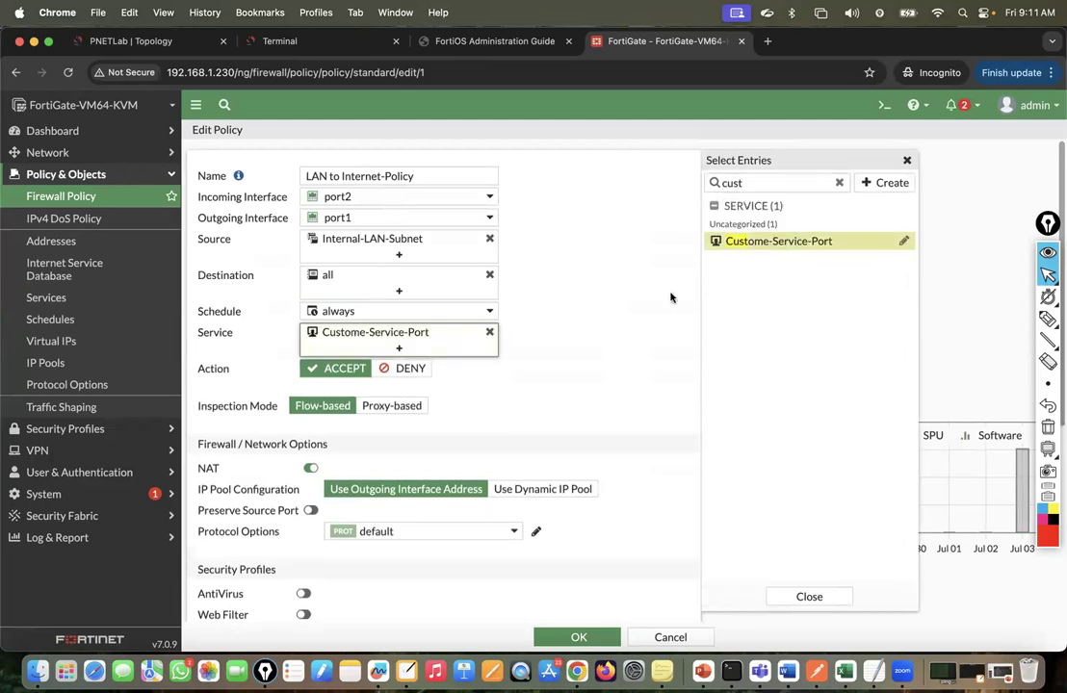
left_click(595, 352)
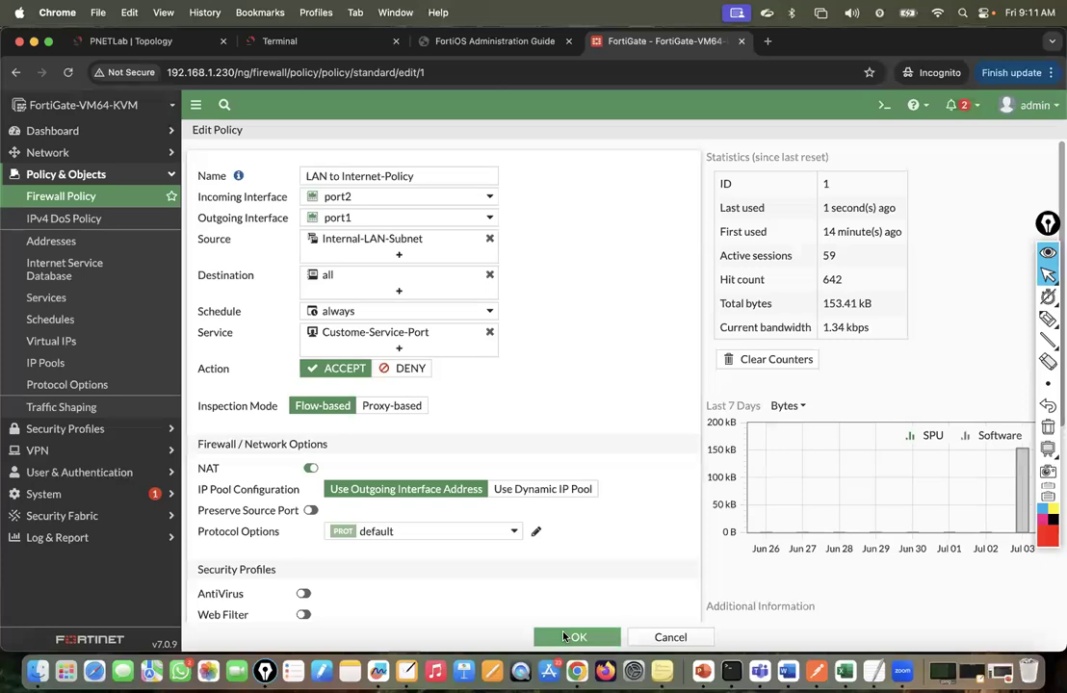
left_click(564, 636)
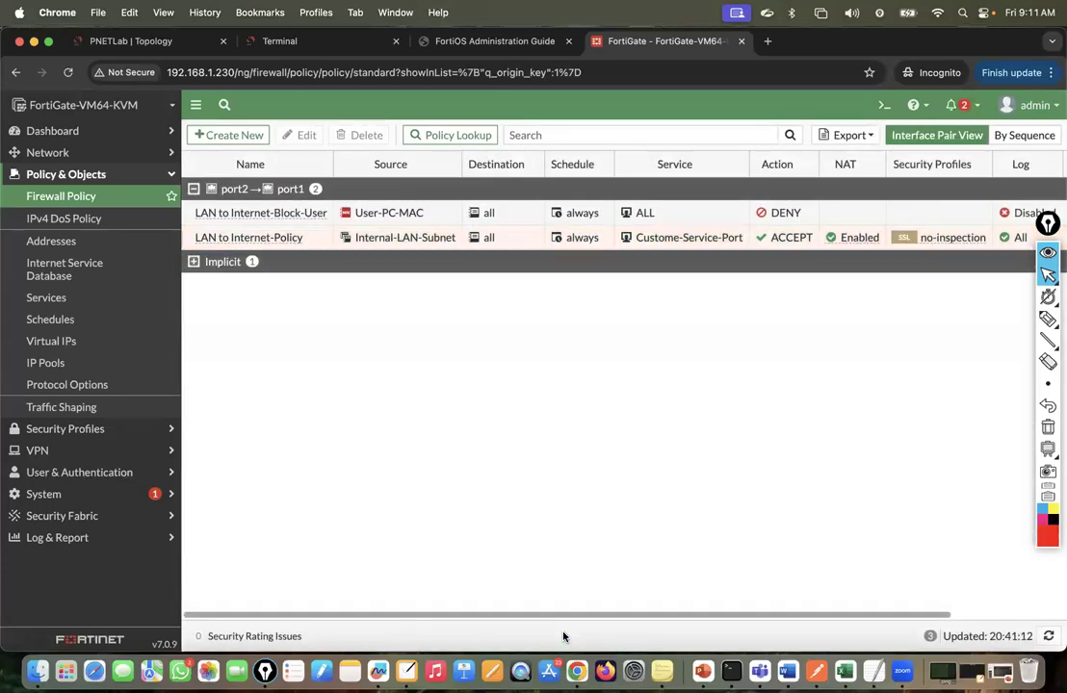
Step: Handwrite on-screen notes explaining address objects, address groups and L4 services below the policy list, and clear them
left_click(1047, 319)
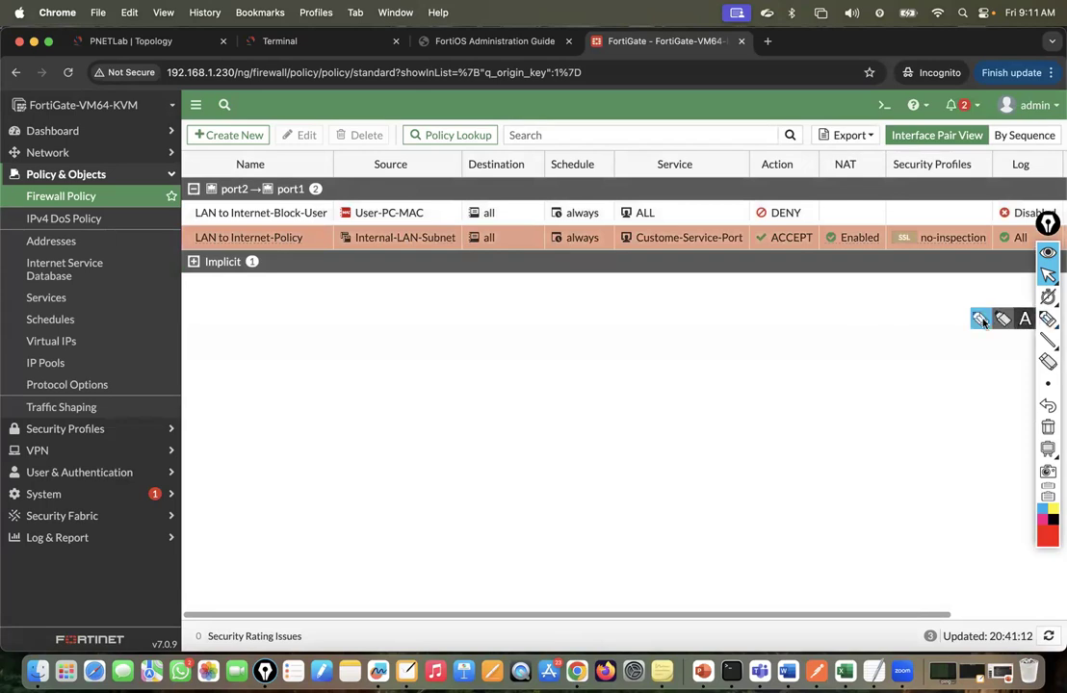
left_click_drag(489, 333, 621, 339)
left_click_drag(628, 331, 642, 350)
mouse_move(650, 331)
left_mouse_down()
mouse_move(657, 341)
mouse_move(785, 332)
left_mouse_up()
mouse_move(424, 392)
left_mouse_down()
mouse_move(457, 383)
mouse_move(474, 399)
mouse_move(502, 395)
mouse_move(496, 390)
left_mouse_up()
left_click(530, 385)
left_click(531, 393)
mouse_move(568, 374)
left_mouse_down()
mouse_move(614, 394)
mouse_move(655, 381)
mouse_move(671, 389)
left_mouse_up()
mouse_move(689, 356)
left_mouse_down()
mouse_move(704, 362)
mouse_move(723, 407)
mouse_move(715, 393)
mouse_move(770, 397)
mouse_move(777, 383)
mouse_move(804, 383)
mouse_move(894, 399)
mouse_move(905, 377)
mouse_move(951, 390)
mouse_move(967, 372)
mouse_move(993, 396)
left_mouse_up()
mouse_move(424, 454)
left_mouse_down()
mouse_move(437, 469)
mouse_move(543, 452)
mouse_move(642, 457)
mouse_move(679, 471)
left_mouse_up()
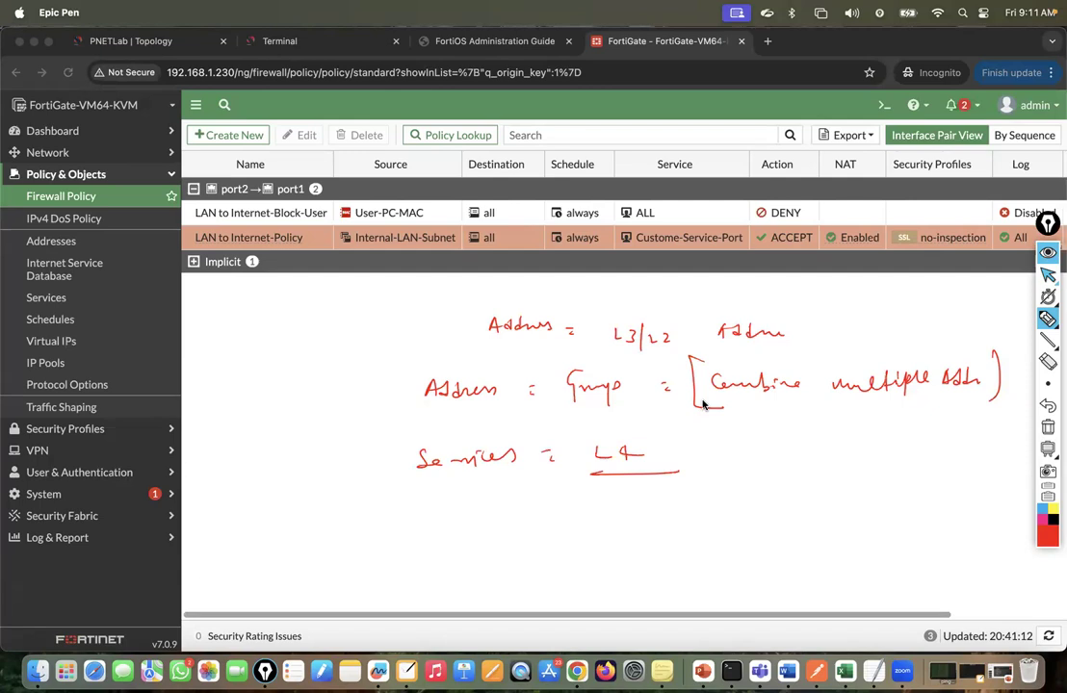
left_click(1049, 428)
left_click(1048, 276)
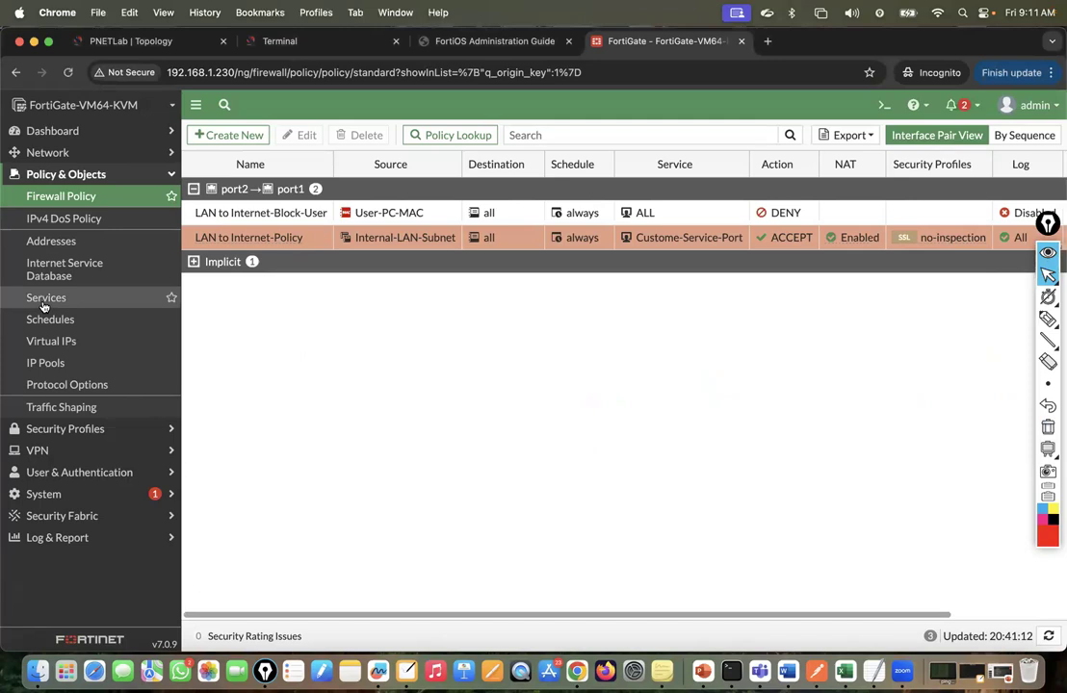
Step: Start a new service group named Service-Group
left_click(45, 302)
left_click(267, 136)
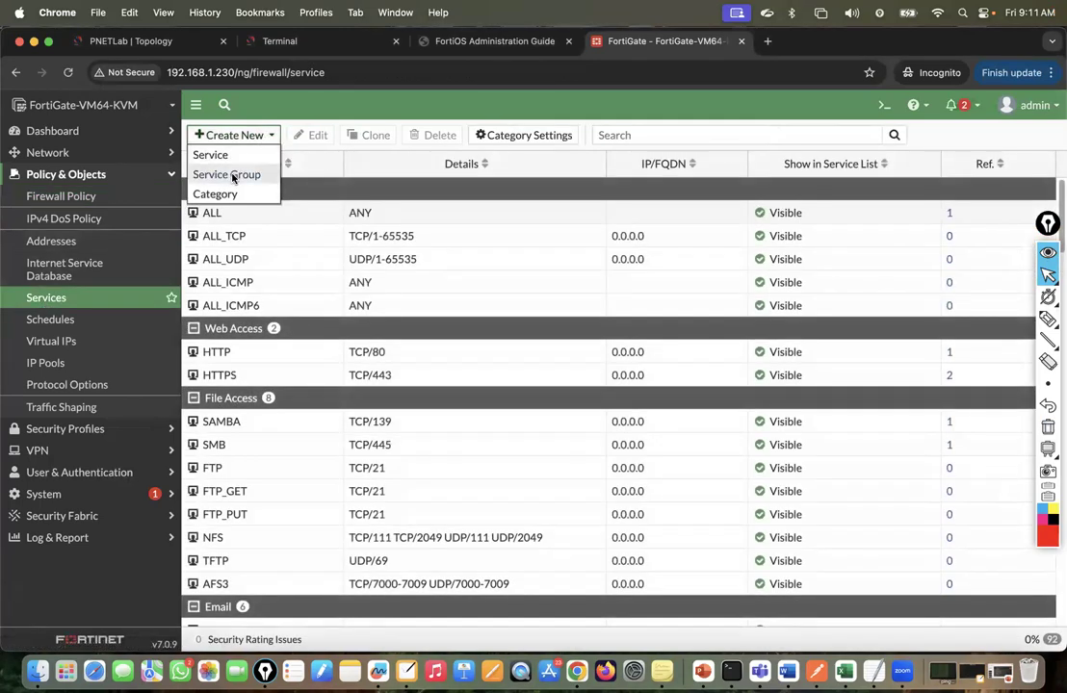
left_click(235, 175)
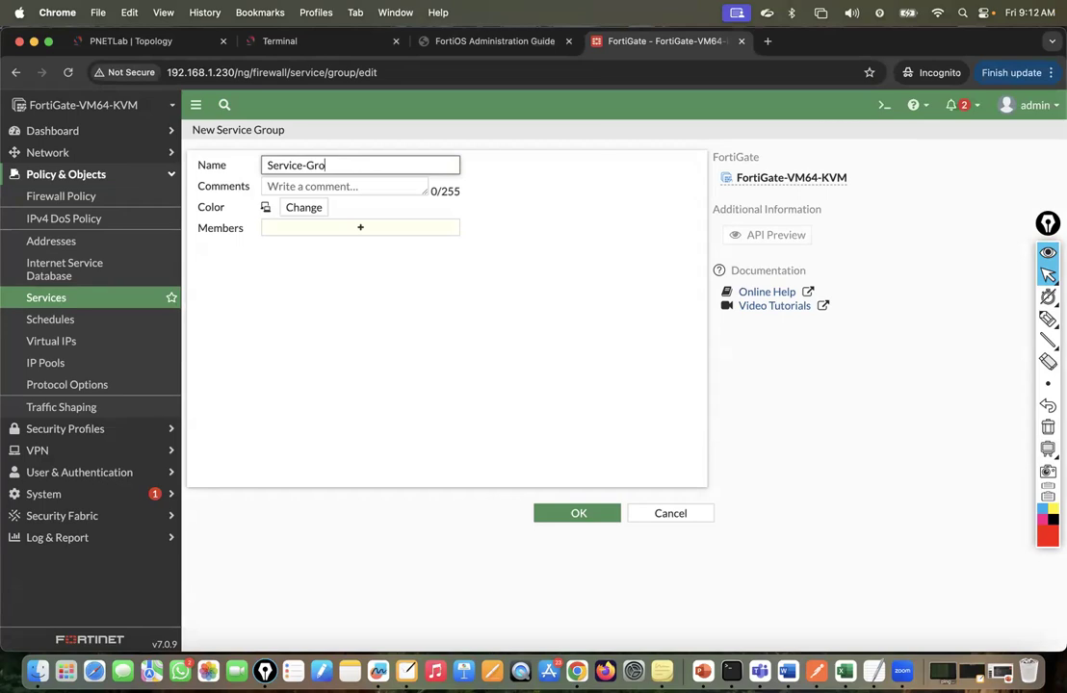
Step: Add HTTP, HTTPS, FTP, FTP_GET, BGP and DHCP as members of the service group and save it
left_click(374, 231)
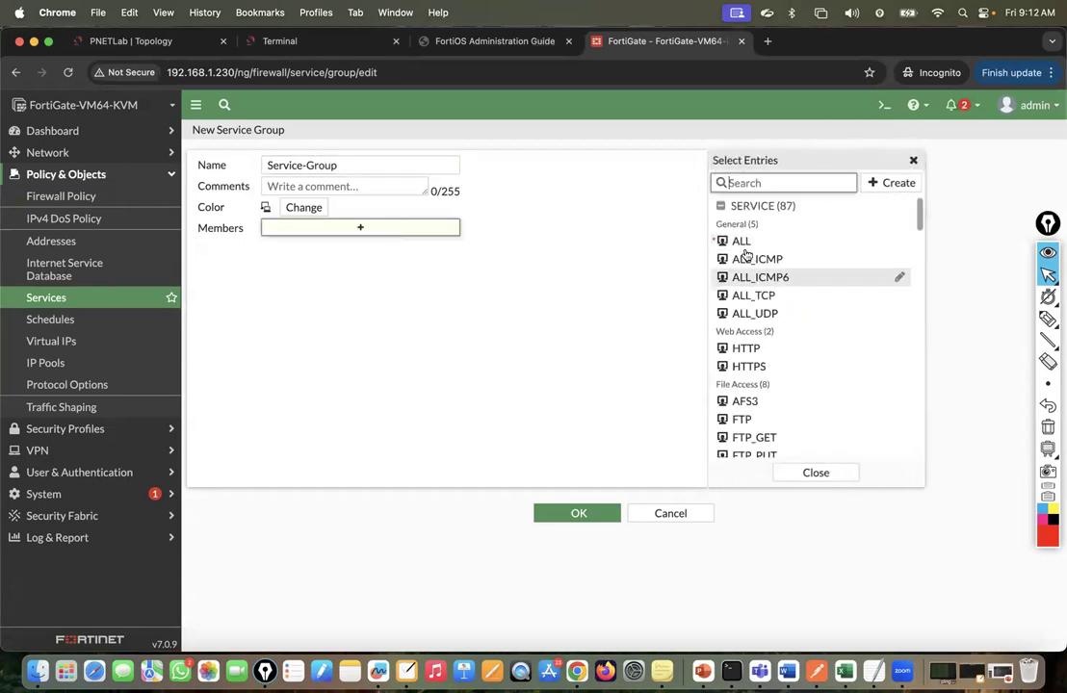
left_click(747, 350)
left_click(747, 367)
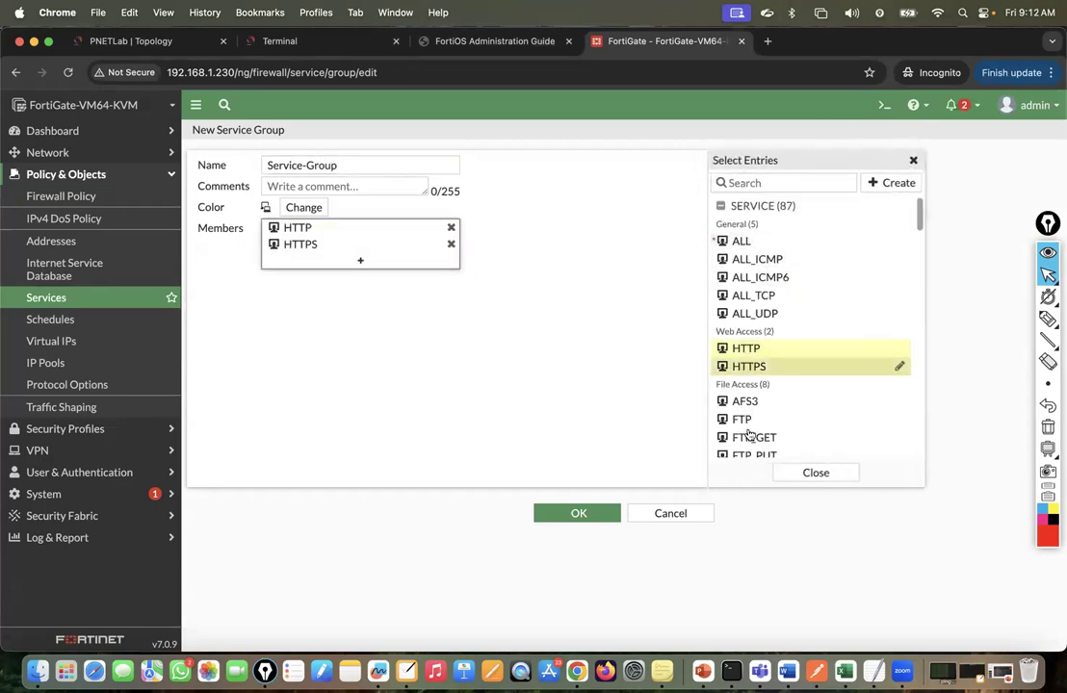
left_click(742, 420)
left_click(742, 437)
scroll(741, 434, "down", 5)
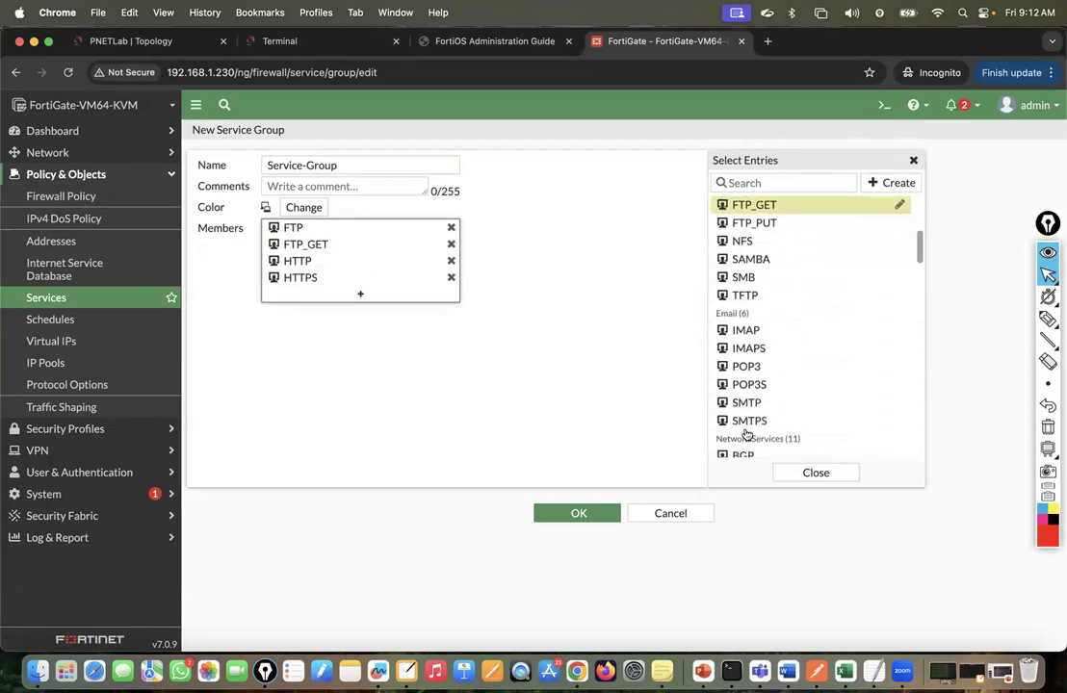
left_click(743, 393)
left_click(748, 409)
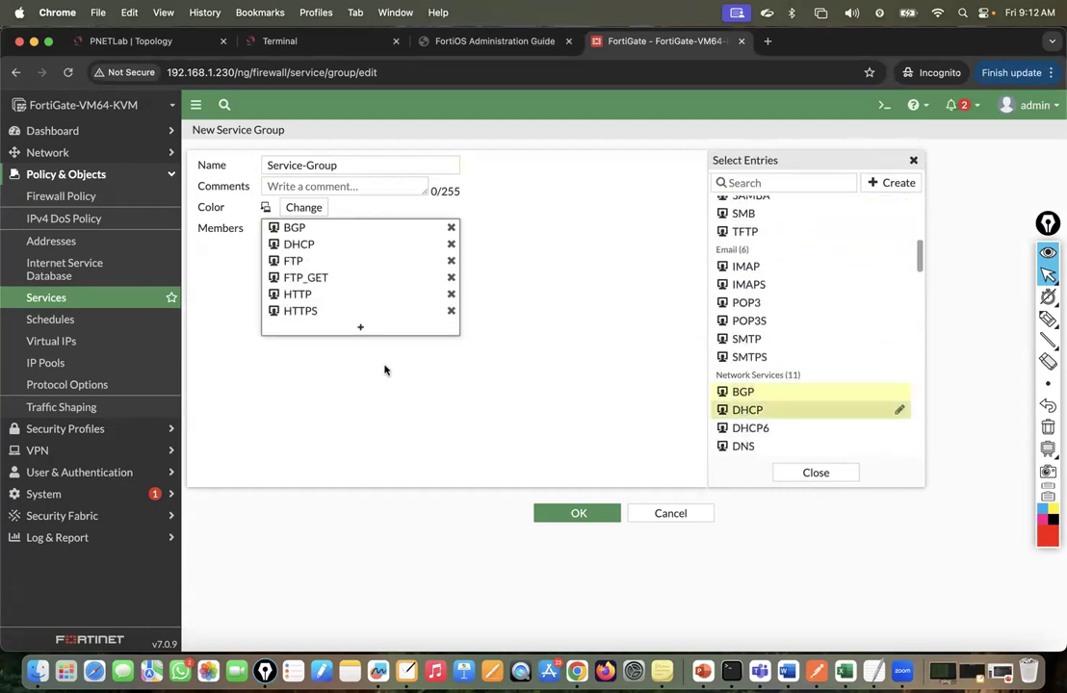
left_click(374, 372)
left_click(576, 512)
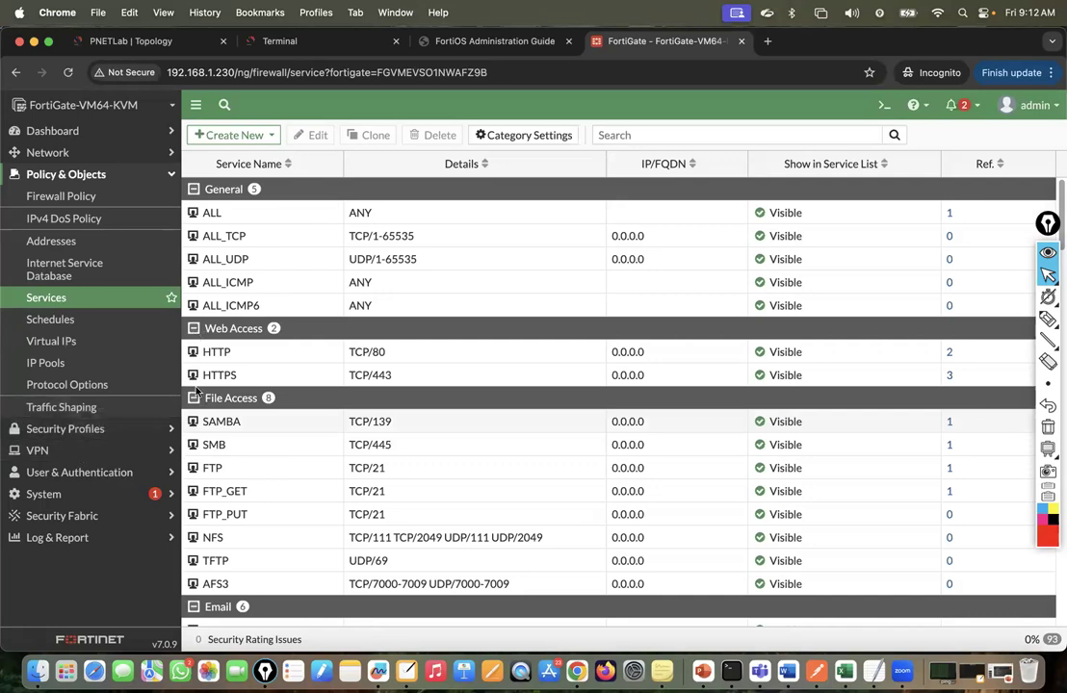
Step: Switch to PowerPoint to check the Module 3 and Module 4 outline slide, and return to the FortiGate page in Chrome
left_click(702, 671)
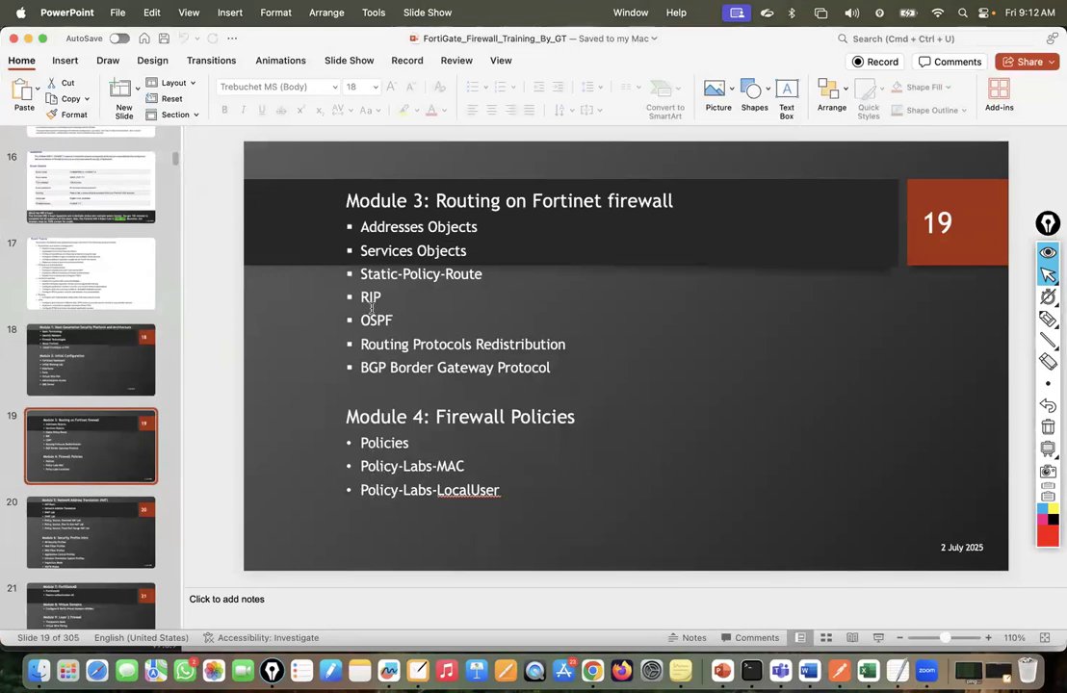
left_click(27, 39)
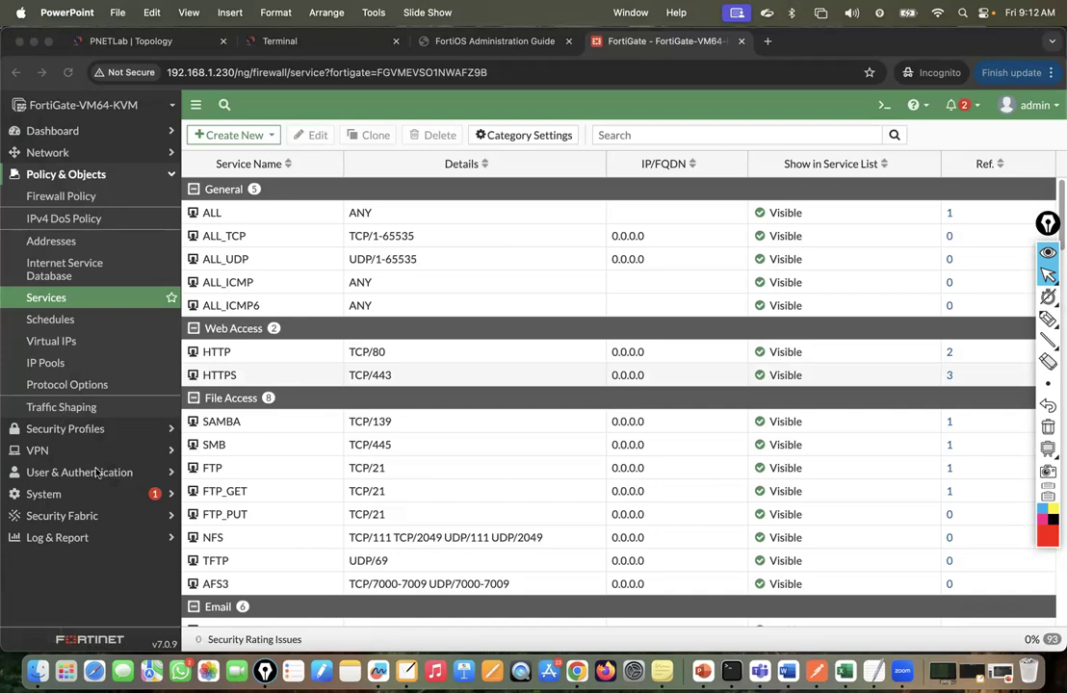
left_click(53, 453)
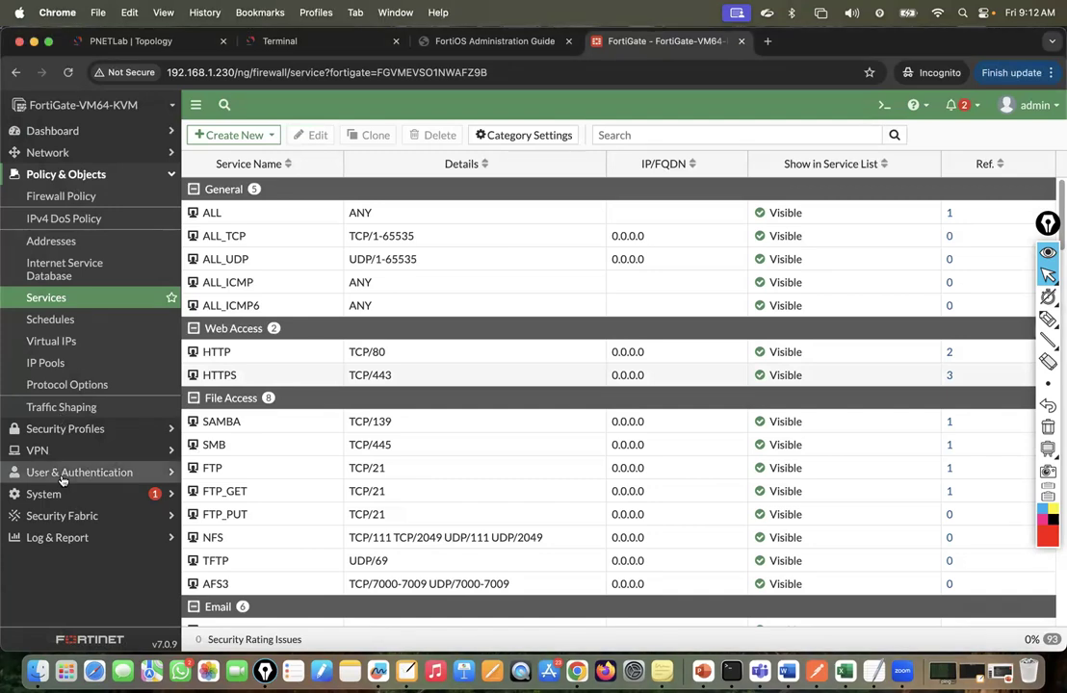
Step: Create a local user with a username and account password, leaving two-factor authentication off
left_click(57, 472)
left_click(57, 262)
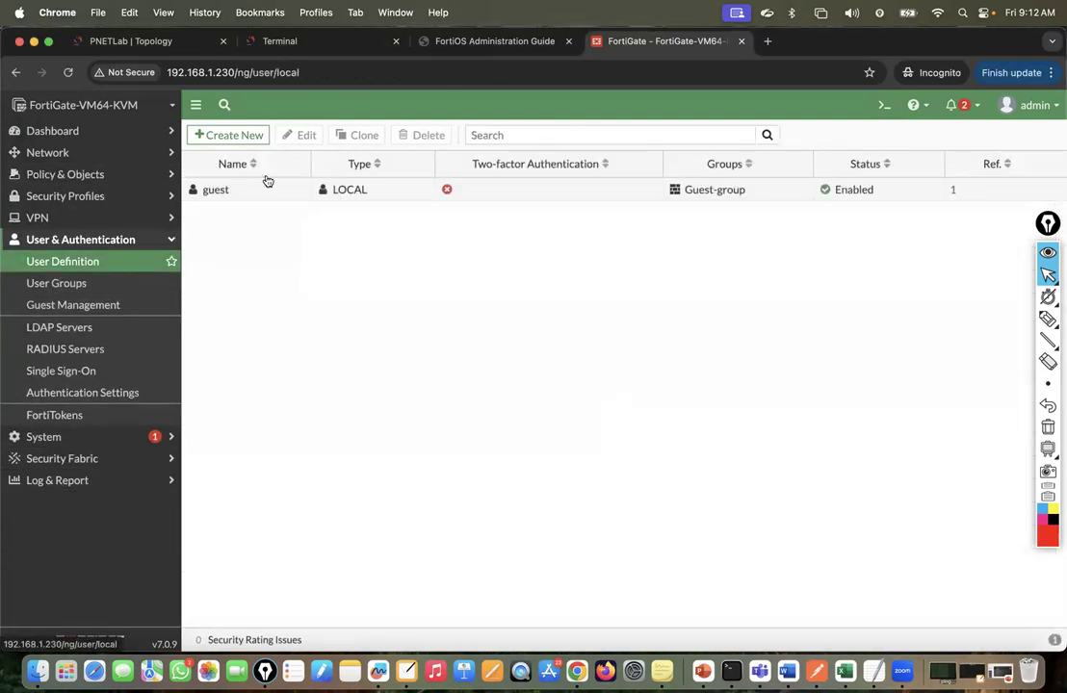
left_click(223, 135)
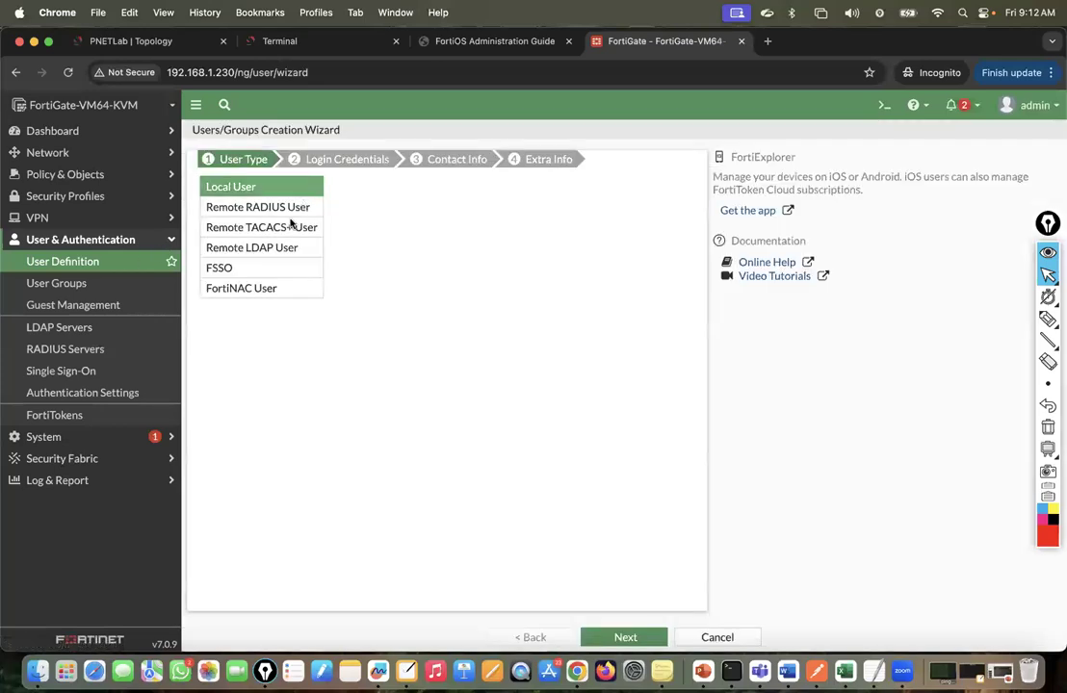
left_click(623, 638)
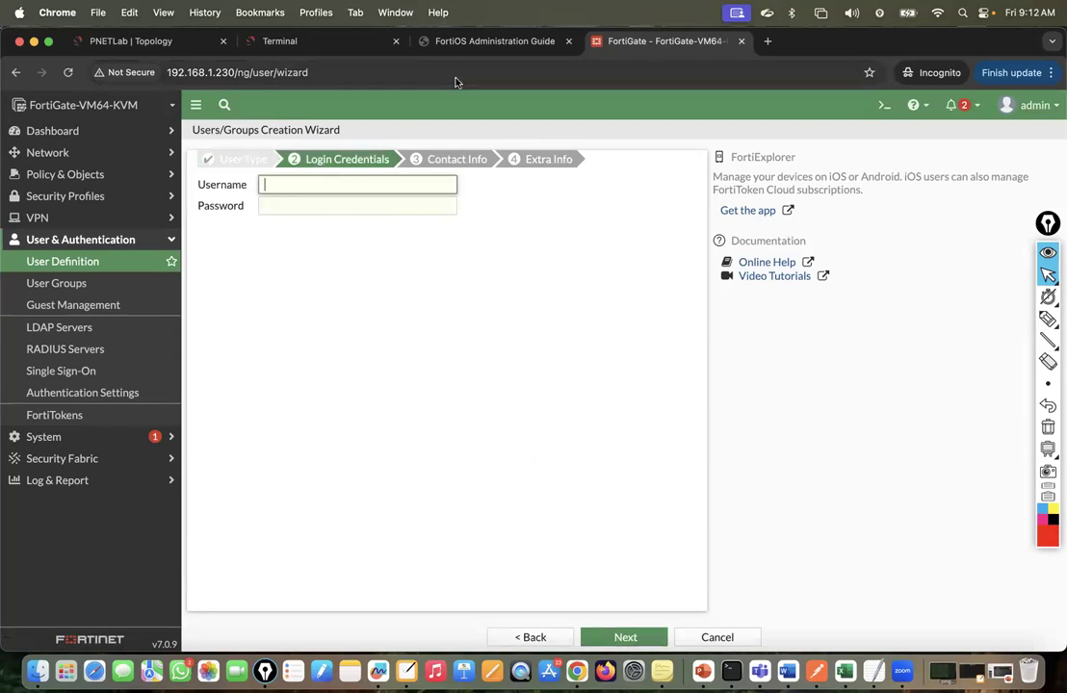
type("Annu")
left_click(295, 206)
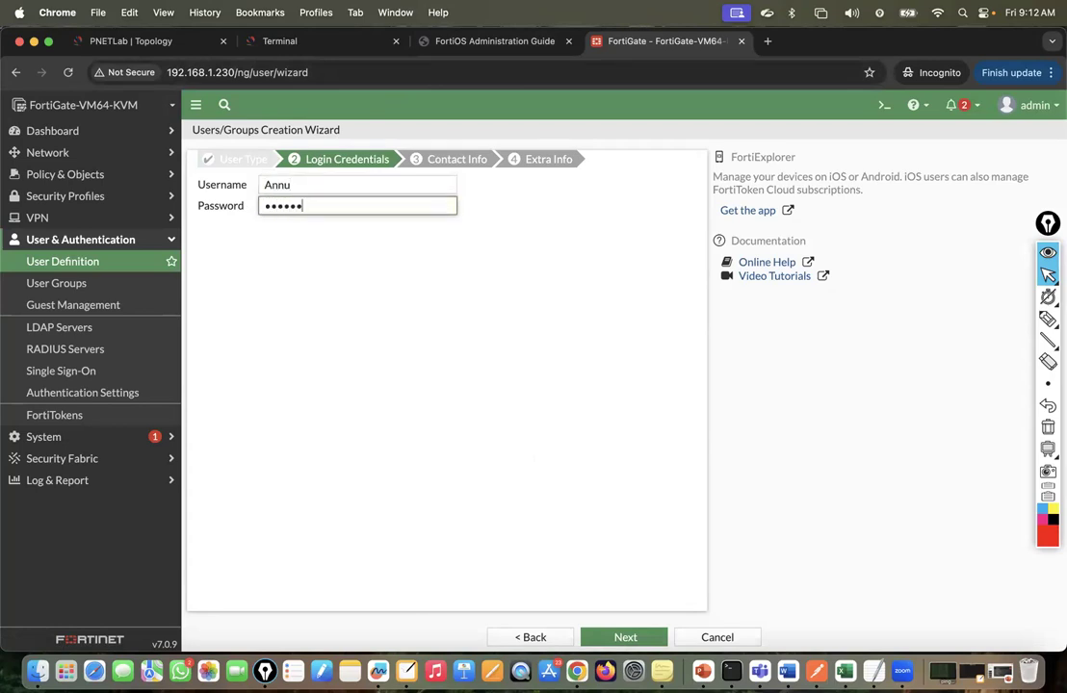
left_click(625, 636)
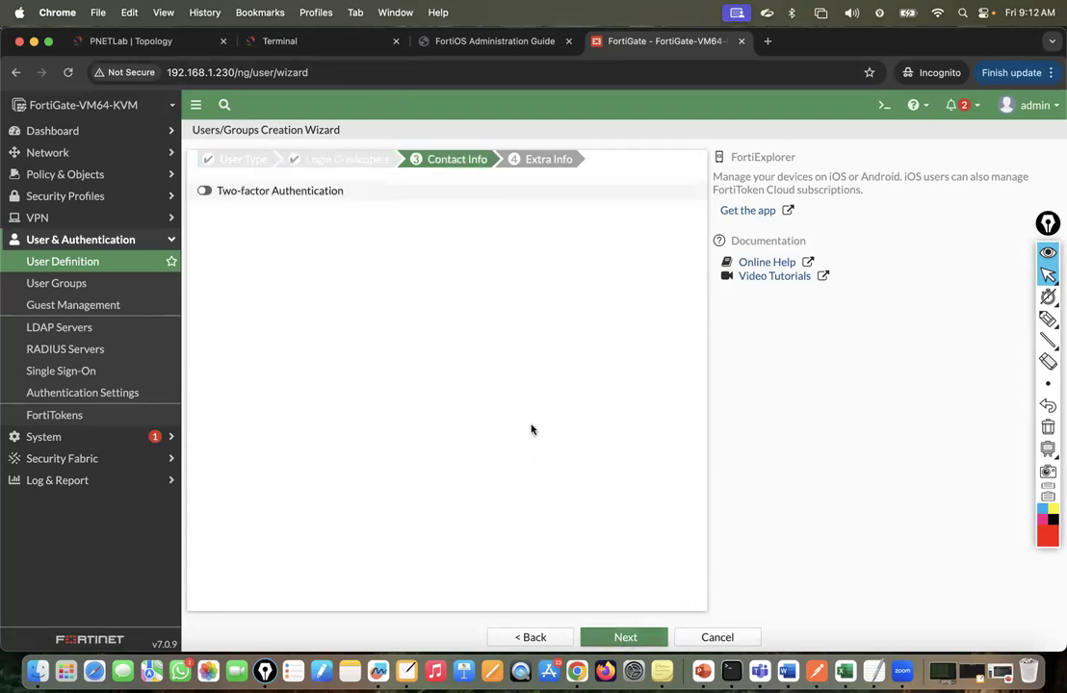
left_click(632, 638)
left_click(638, 637)
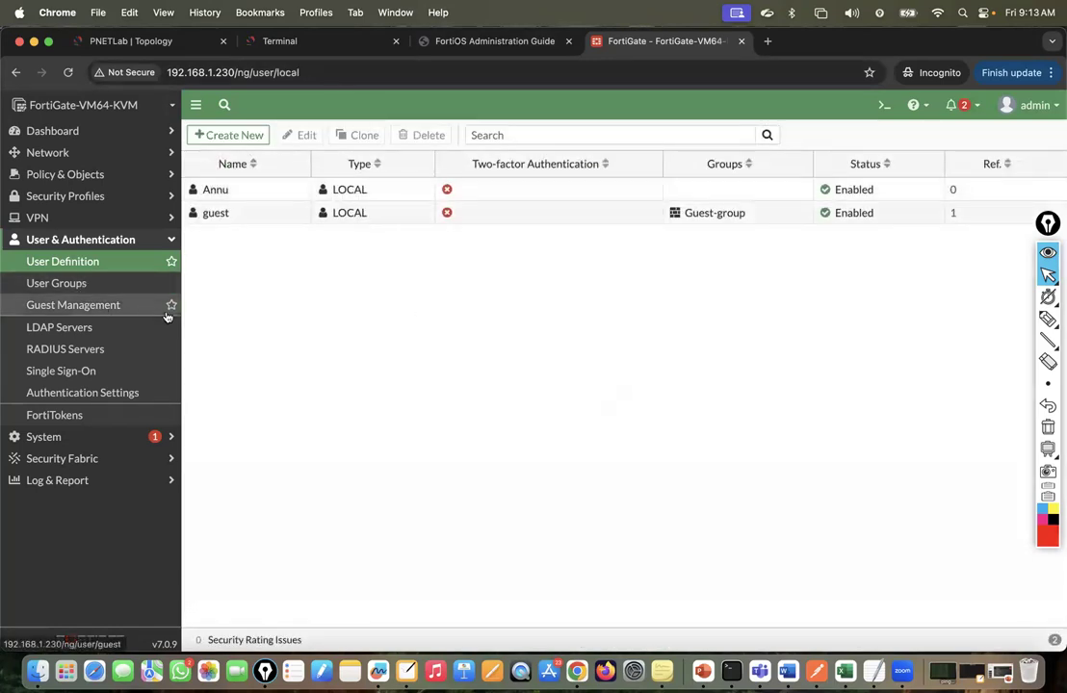
Step: Create a firewall-type user group named Test-Group with the non-guest local user as its member and save it
left_click(85, 284)
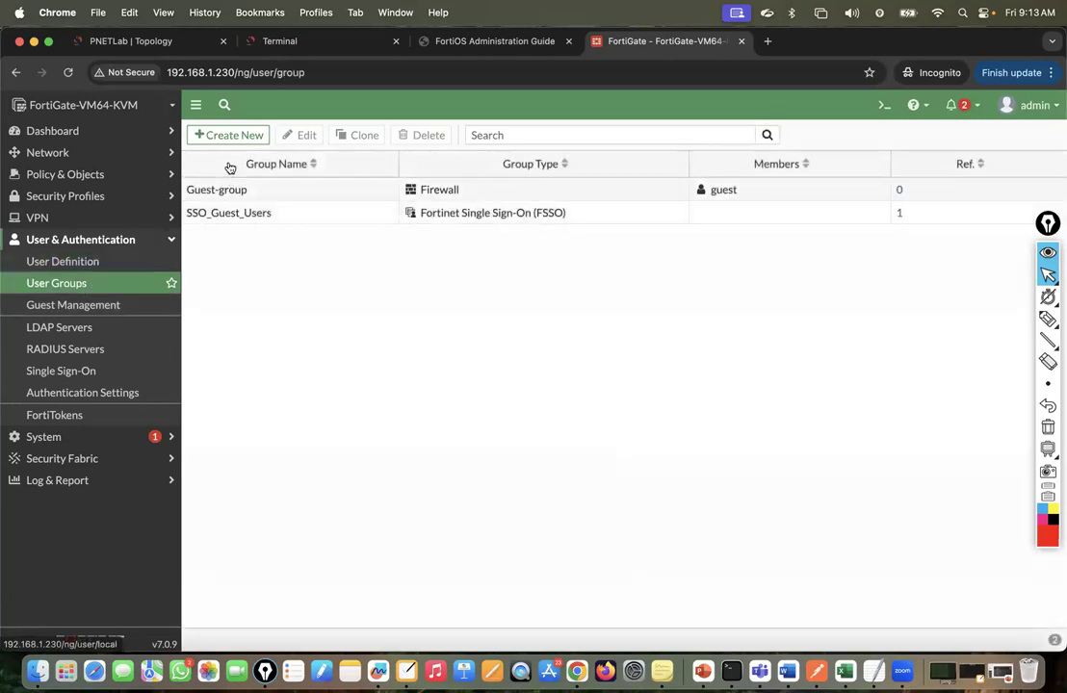
left_click(228, 136)
left_click(329, 161)
type("Inter")
key("BackSpace")
type("Test-Group")
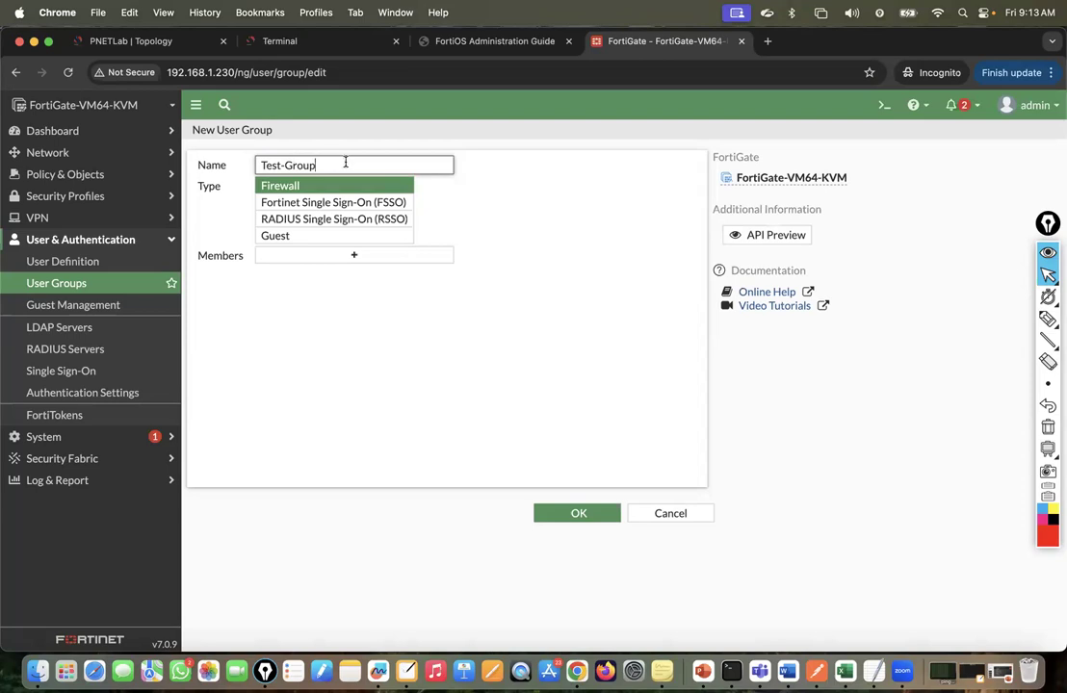
left_click(308, 256)
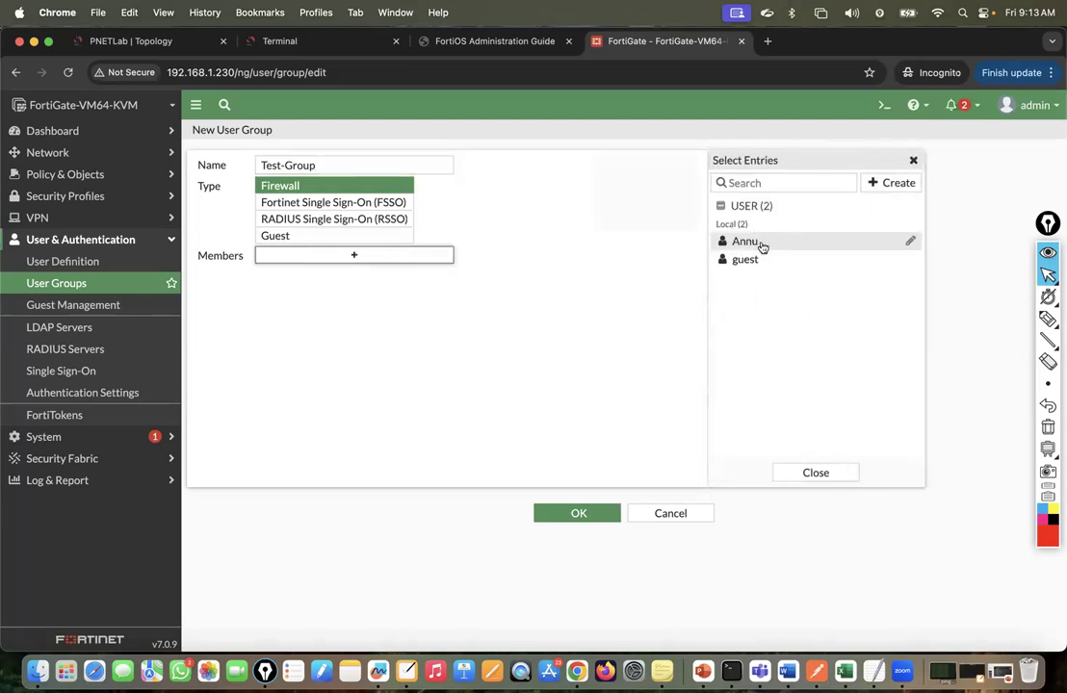
left_click(761, 241)
left_click(547, 318)
left_click(576, 512)
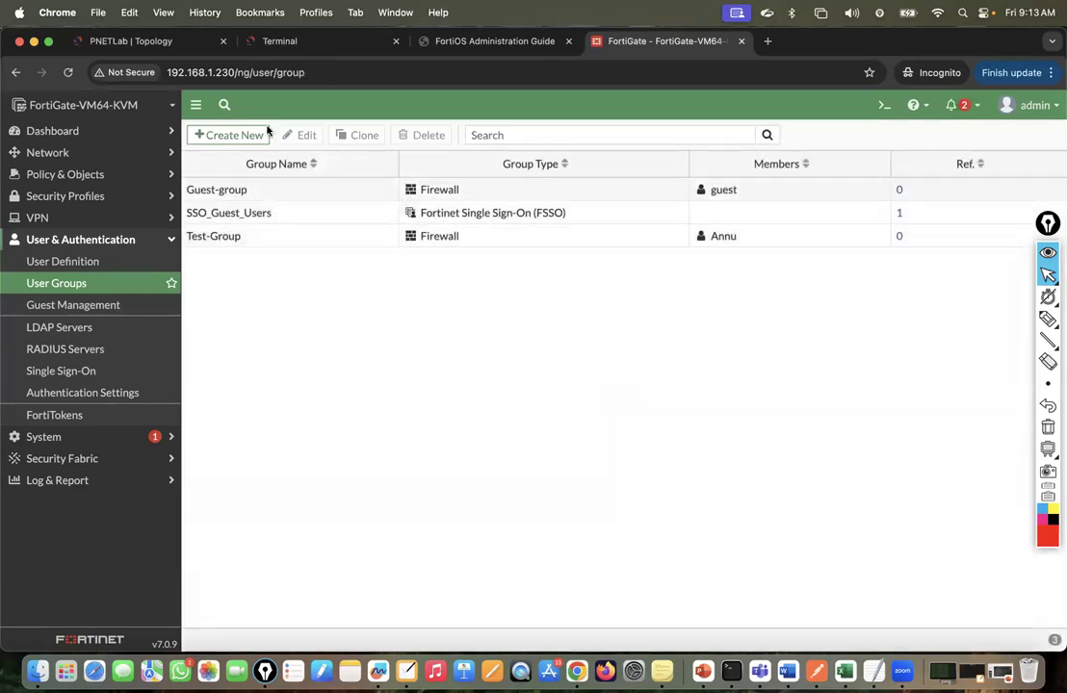
Step: On the USER machine in the lab terminal, stop the running ping and restart the continuous ping to 1.1.1.1
left_click(135, 41)
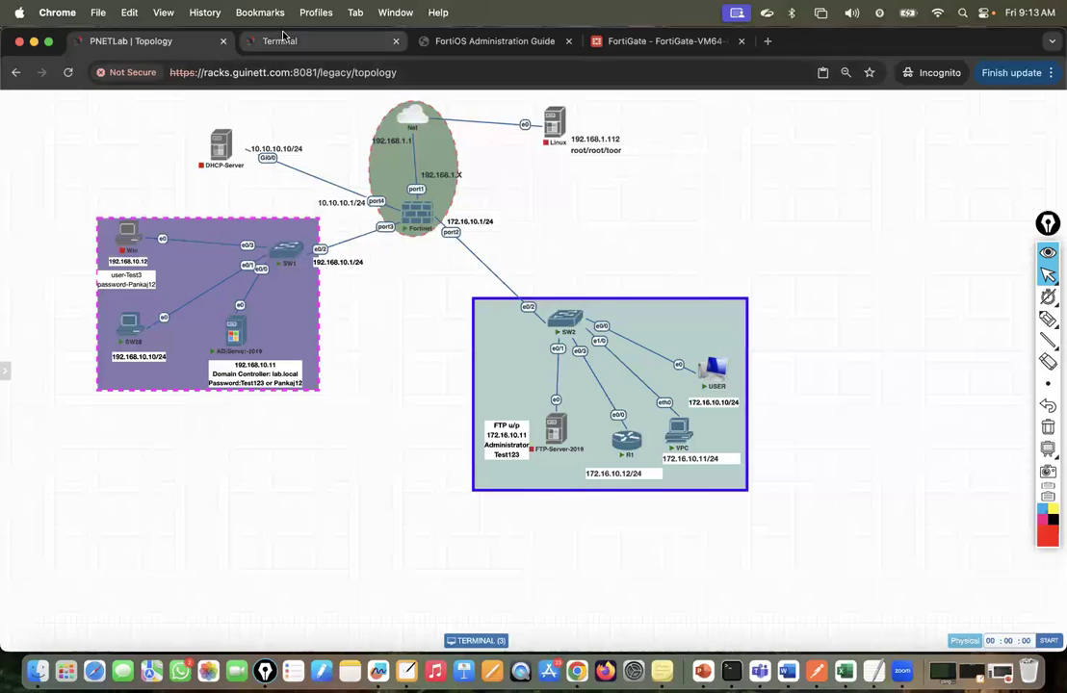
left_click(279, 41)
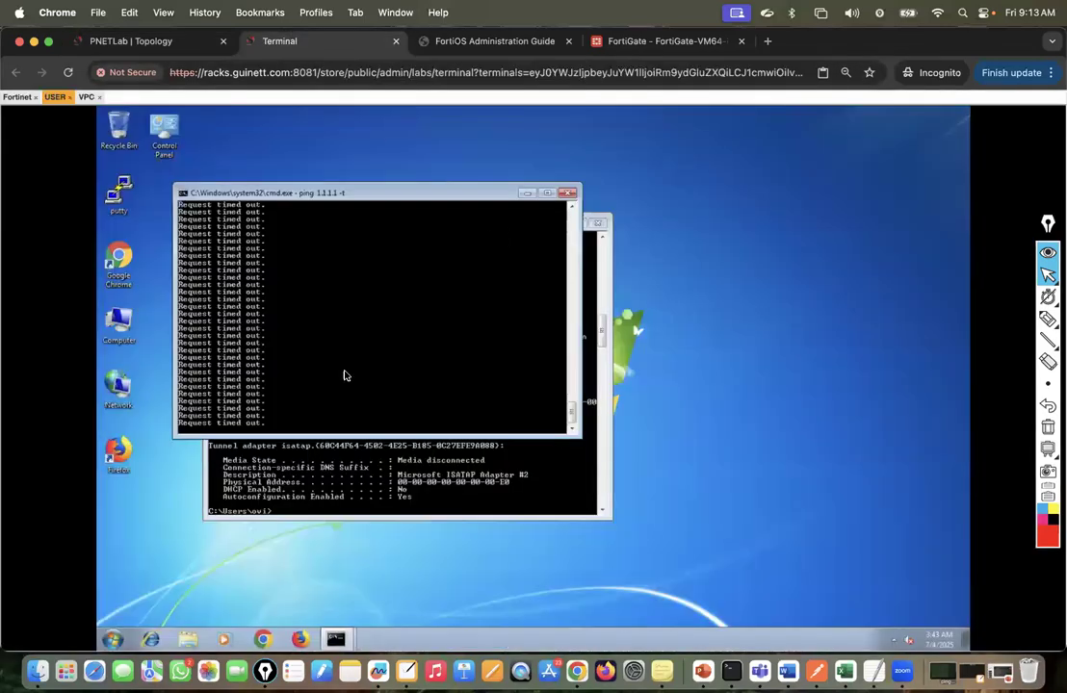
key("ctrl+c")
key("Up")
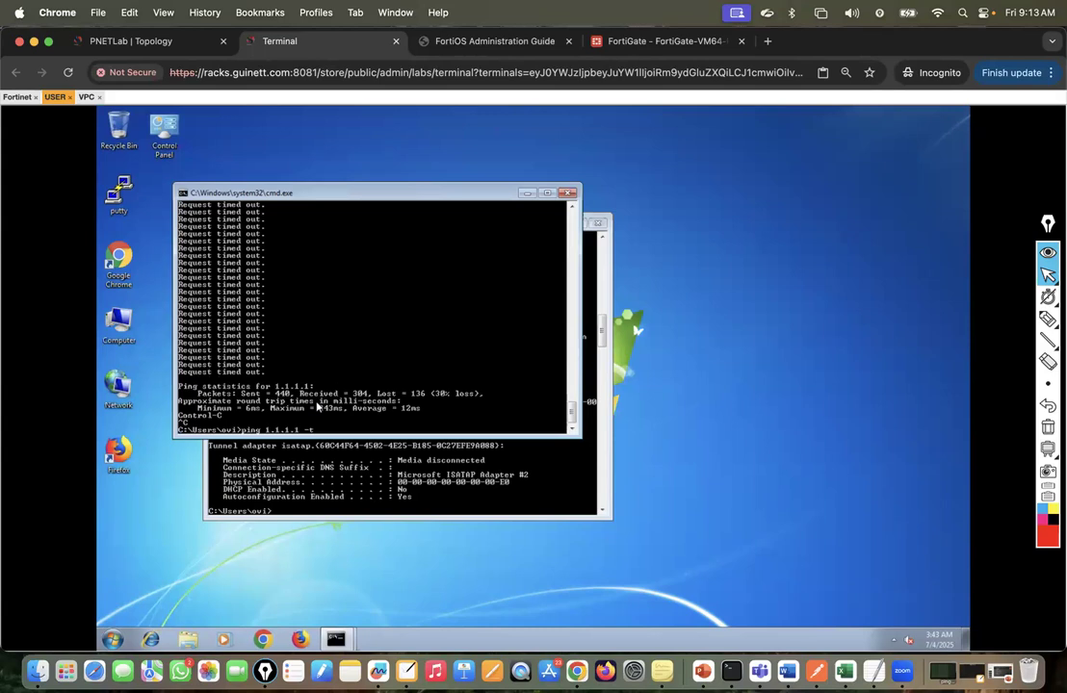
key("Return")
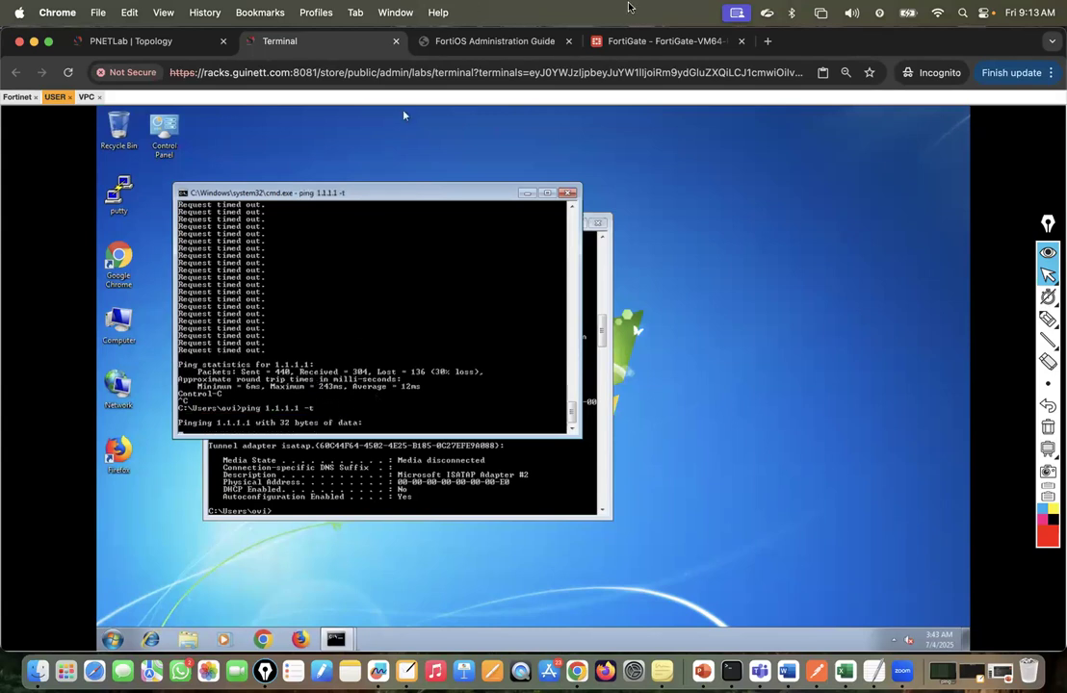
Step: Return to FortiGate and delete the LAN to Internet-Block-User firewall policy
left_click(640, 40)
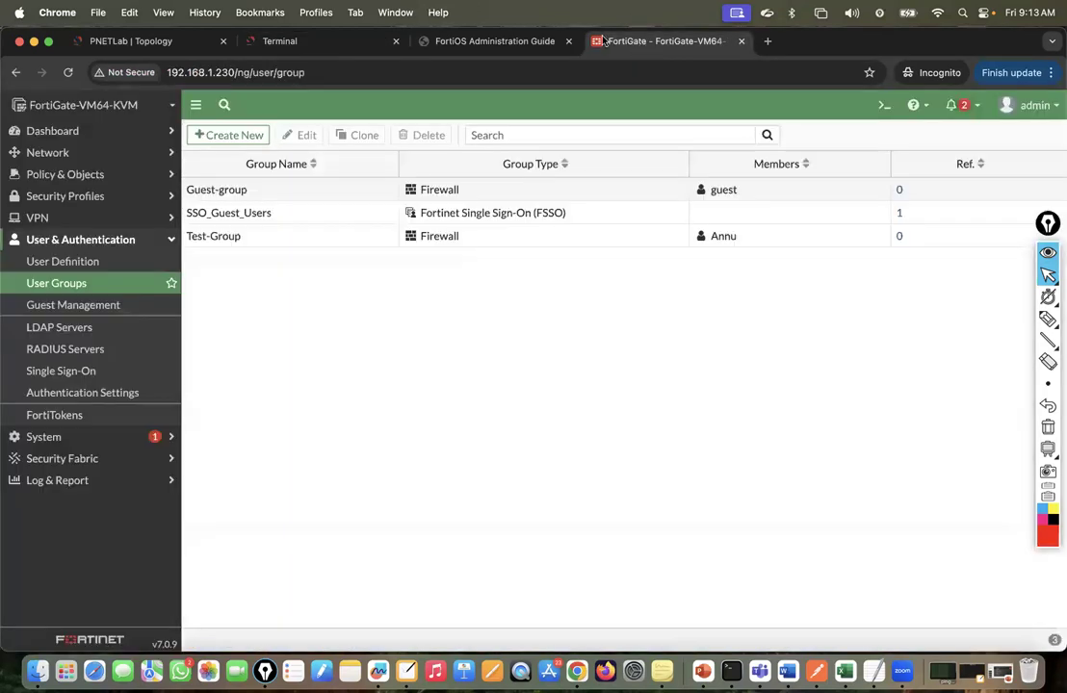
left_click(65, 174)
left_click(53, 194)
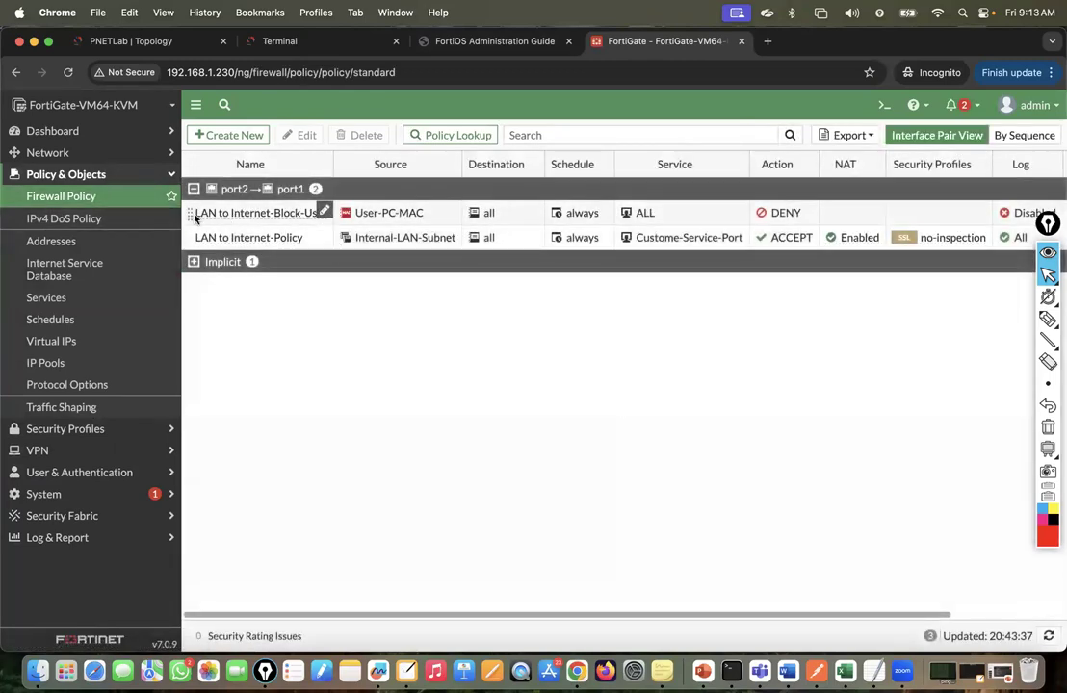
left_click(198, 214)
left_click(367, 135)
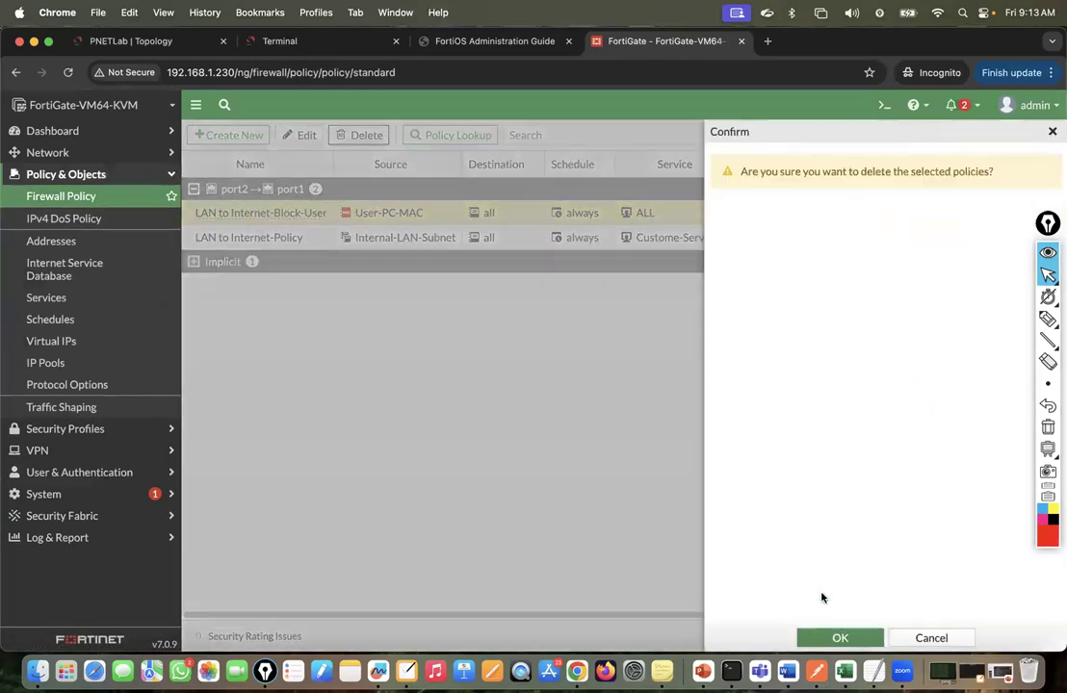
left_click(828, 637)
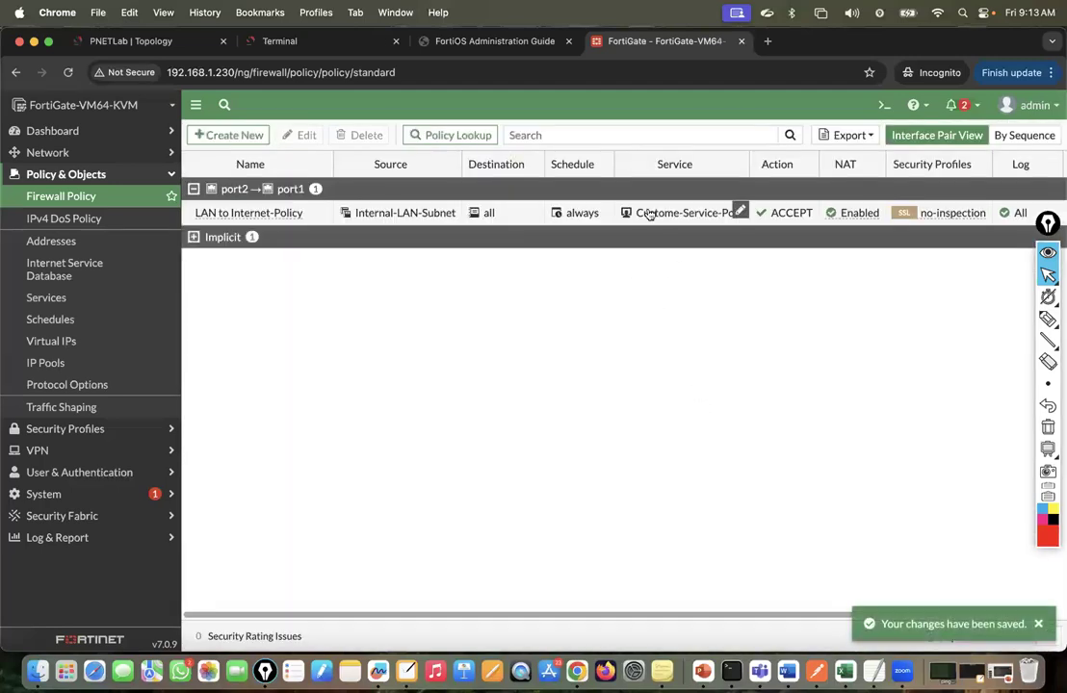
Step: Set the service of LAN to Internet-Policy to ALL and save the policy
double_click(255, 213)
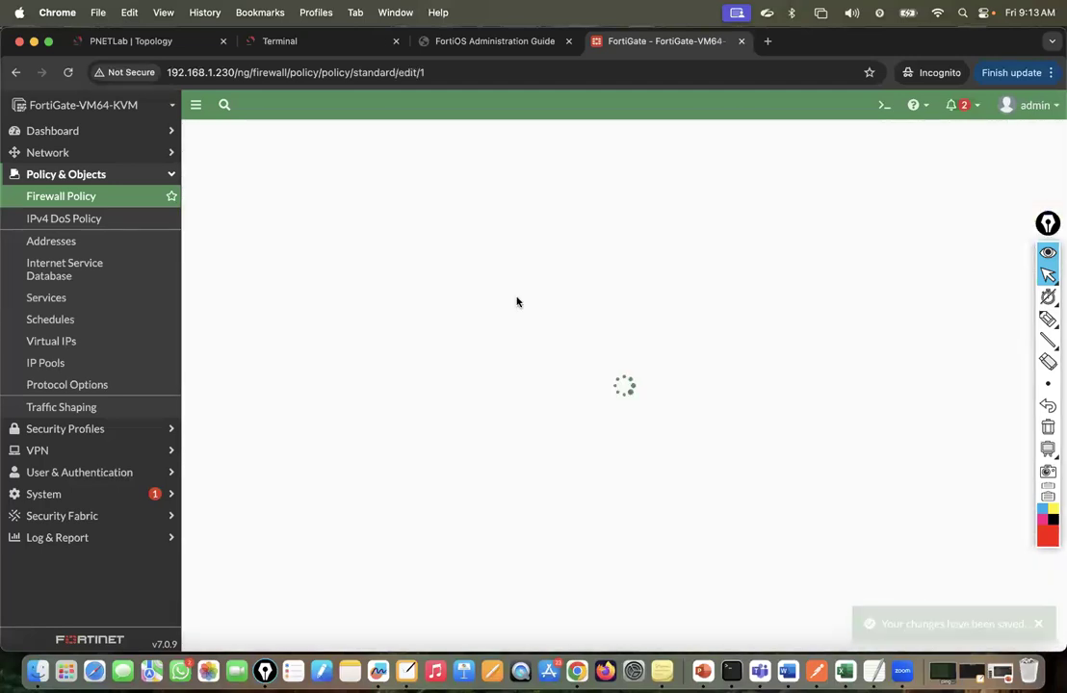
left_click(489, 333)
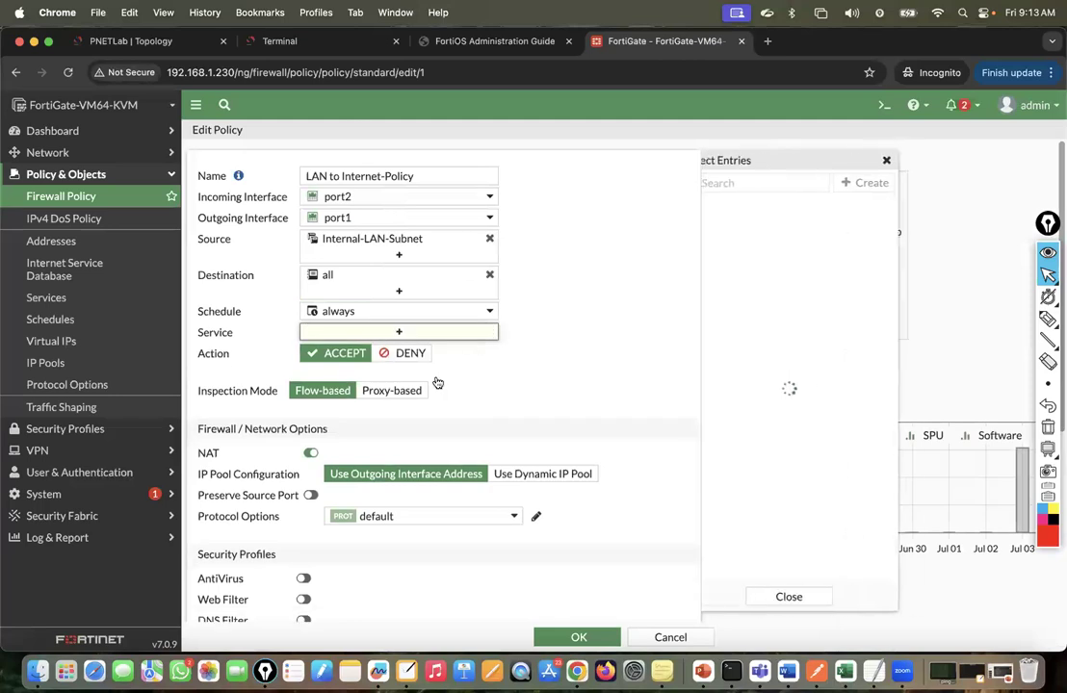
left_click(573, 386)
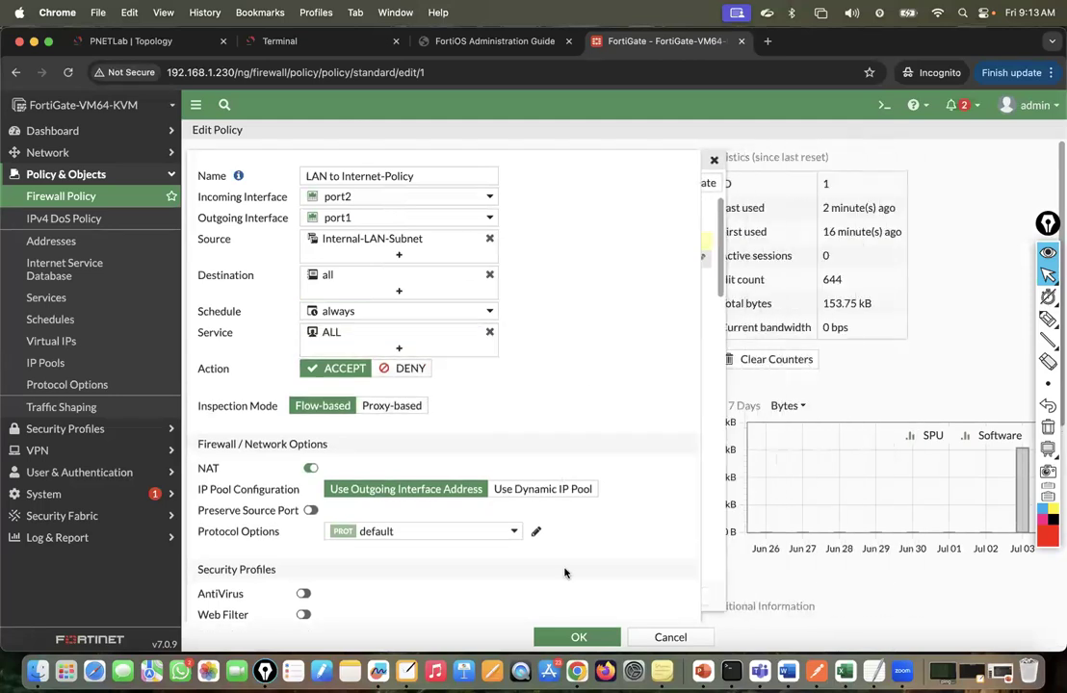
left_click(576, 636)
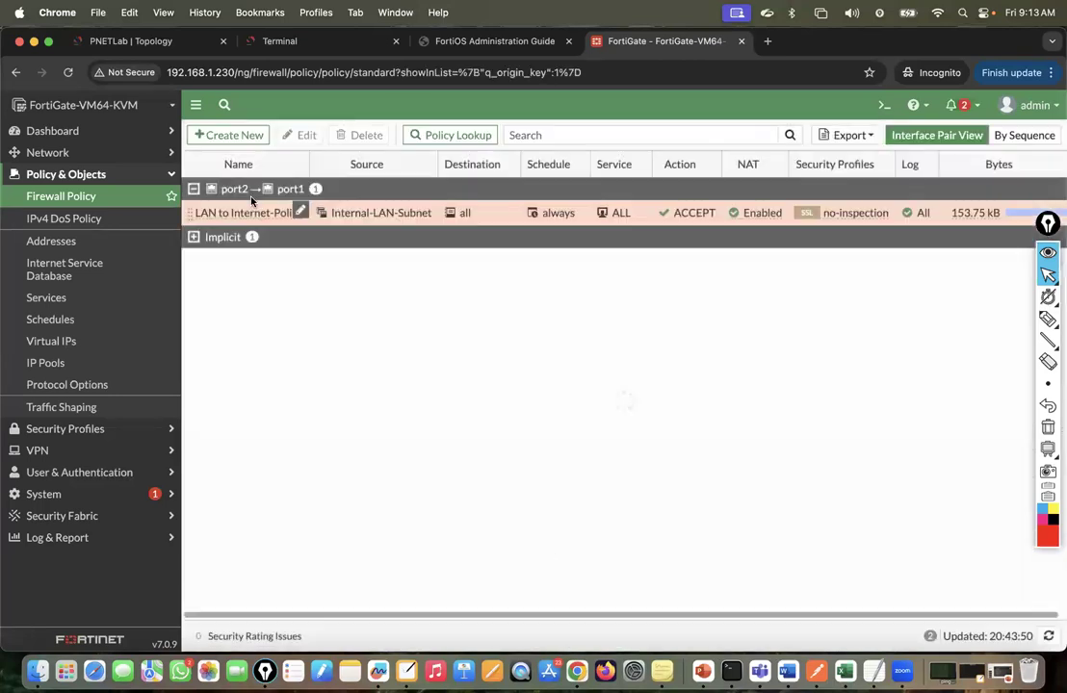
Step: Test web access on the USER machine by dismissing the browser notices and opening google.com
left_click(285, 42)
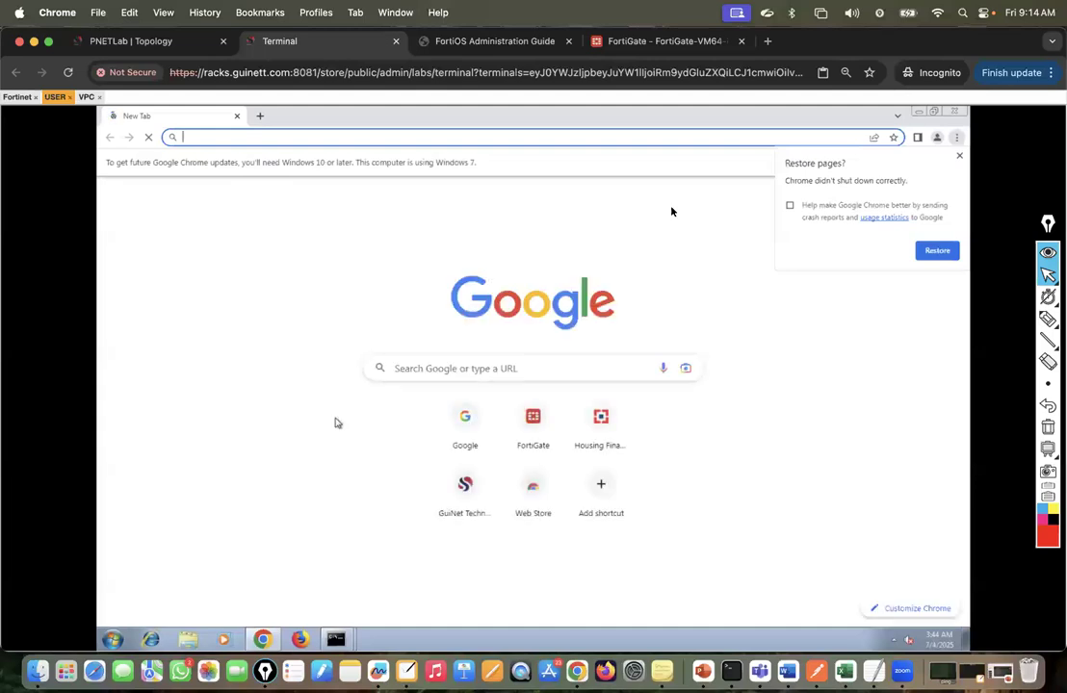
left_click(960, 156)
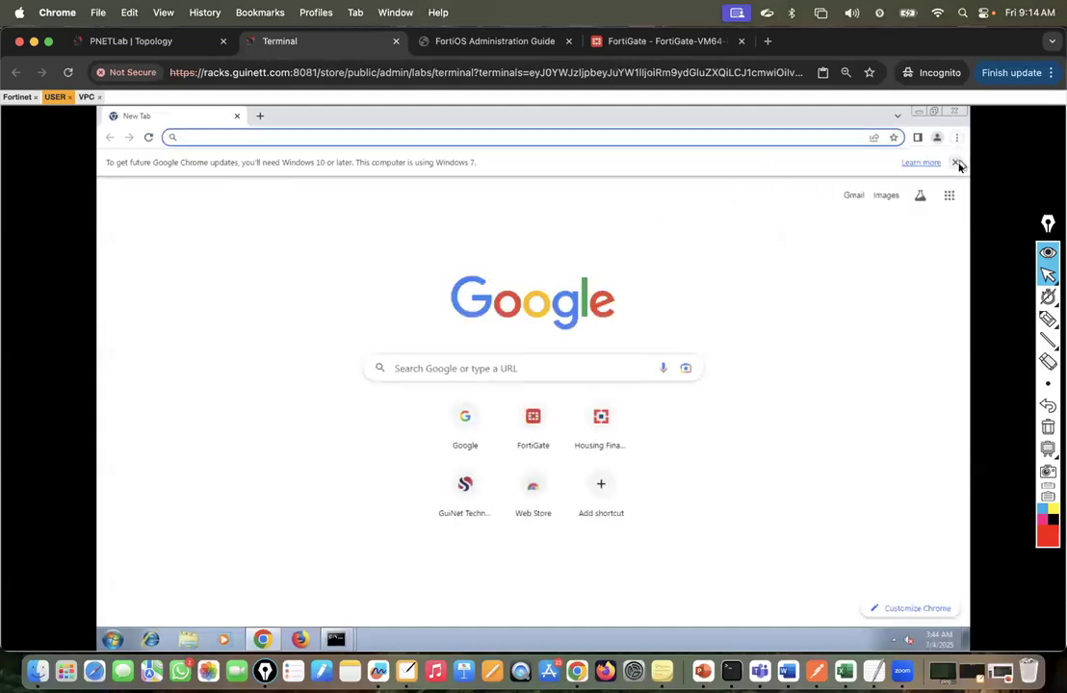
left_click(956, 163)
left_click(310, 144)
type("goo")
key("Return")
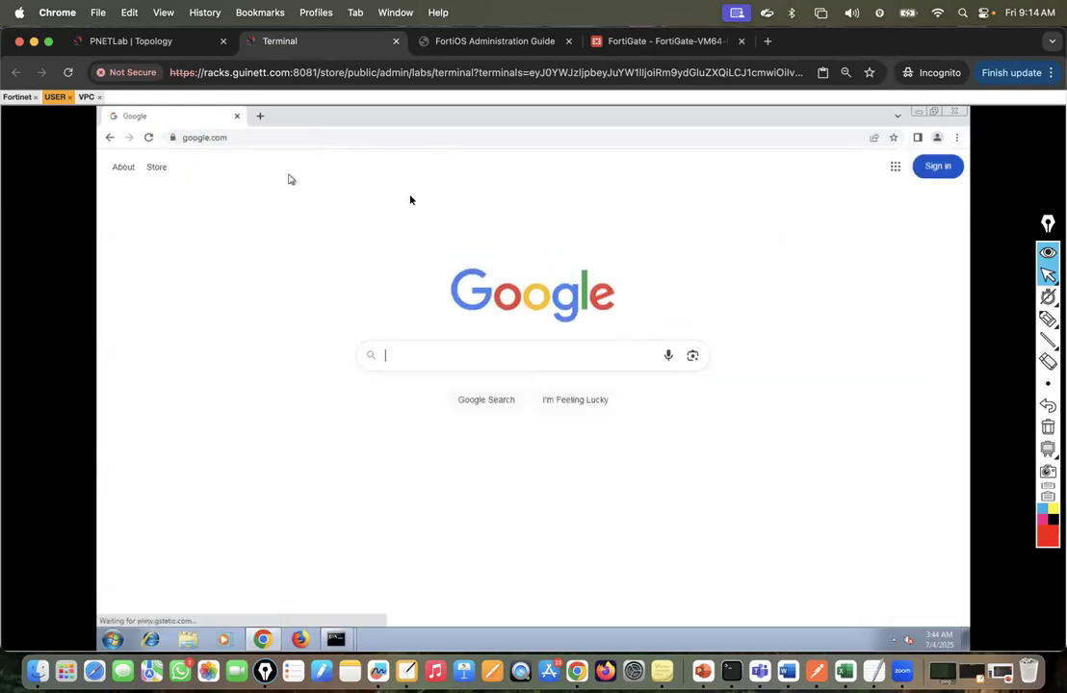
Step: Search Google for times of india and open the Times of India website
type("ti")
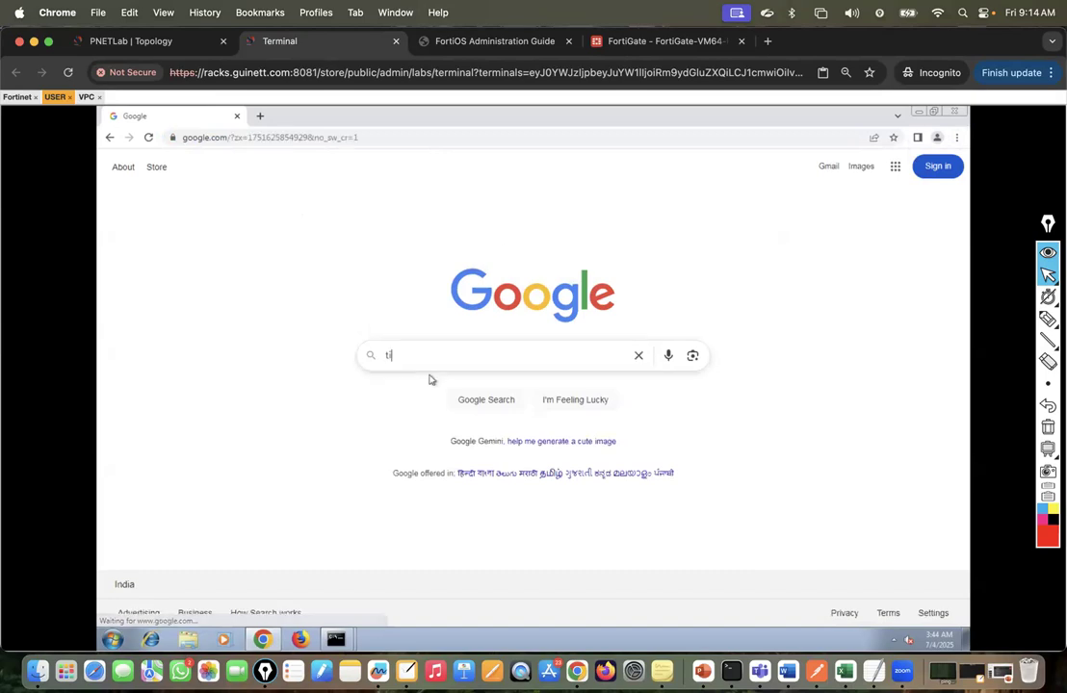
type("meof")
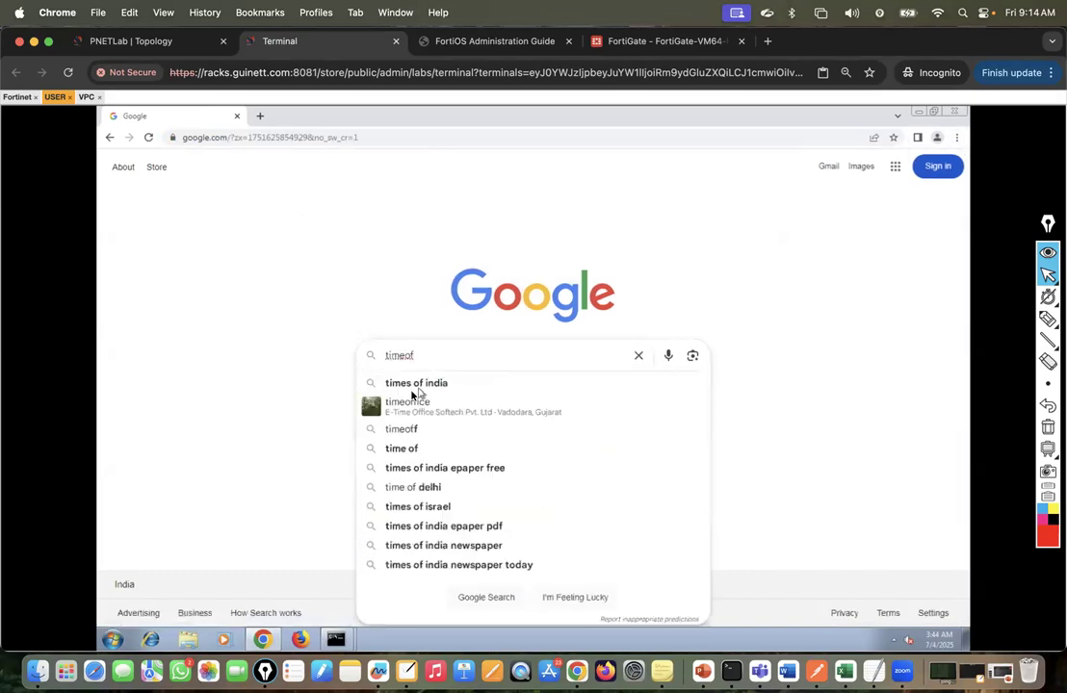
left_click(412, 385)
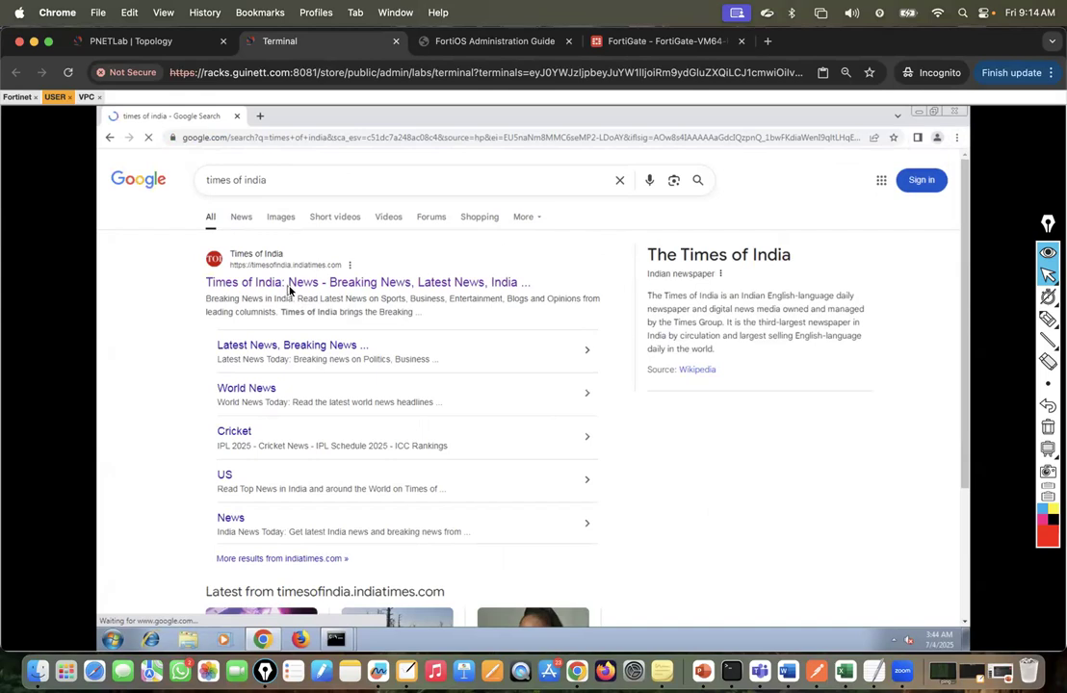
left_click(289, 283)
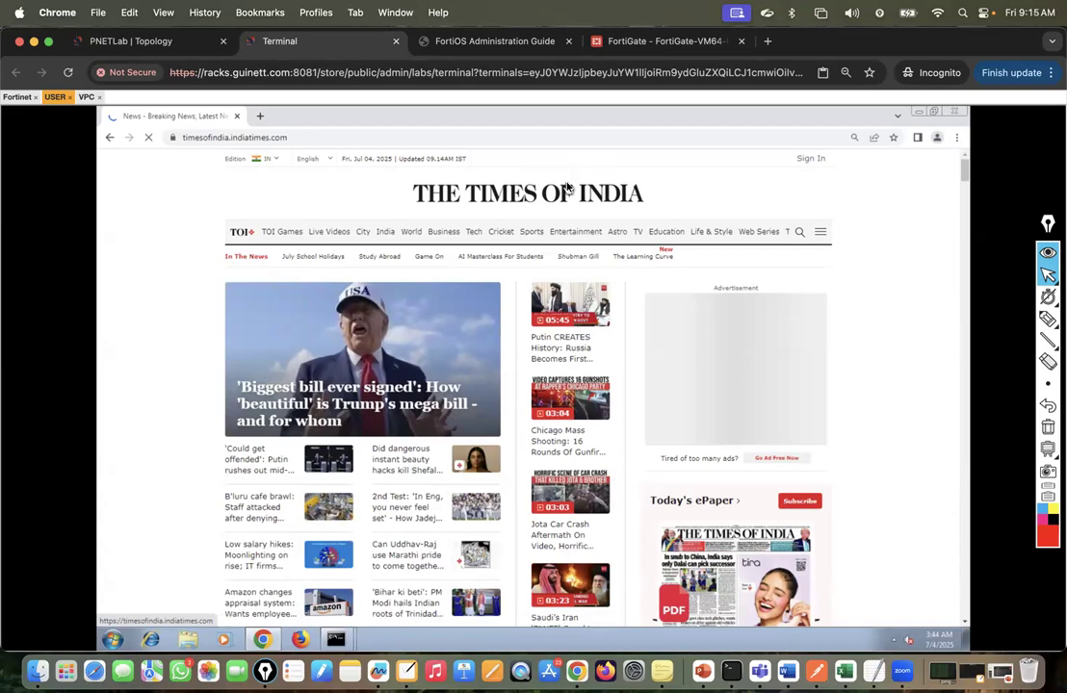
Step: In FortiGate, add the non-guest local user as a source of LAN to Internet-Policy alongside Internal-LAN-Subnet and save the policy
left_click(655, 40)
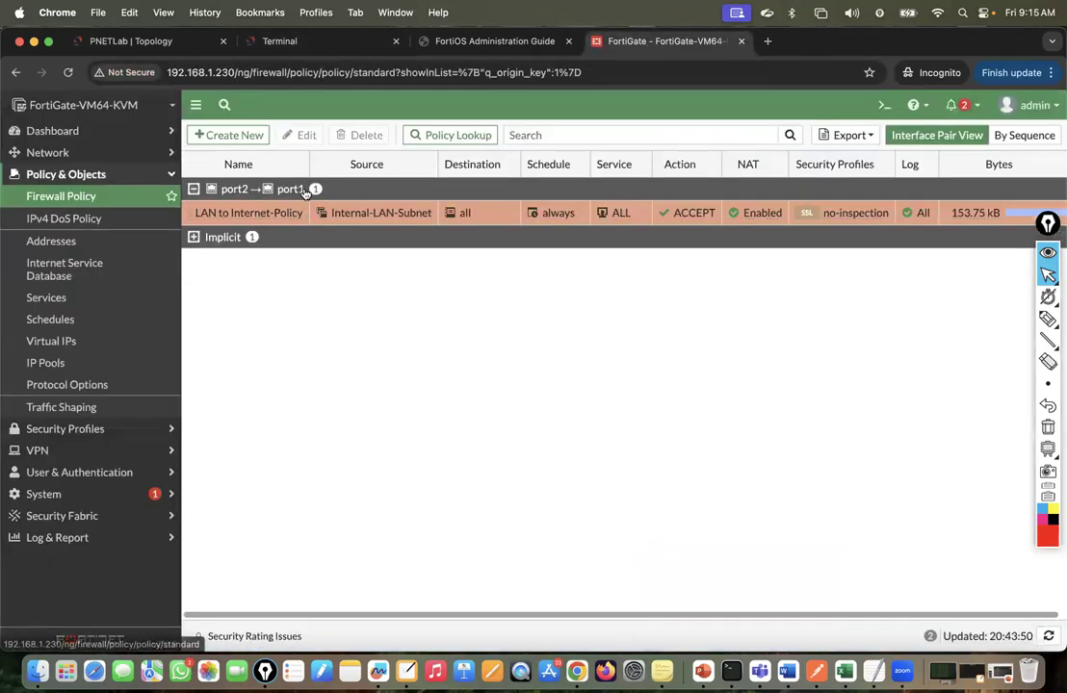
double_click(226, 219)
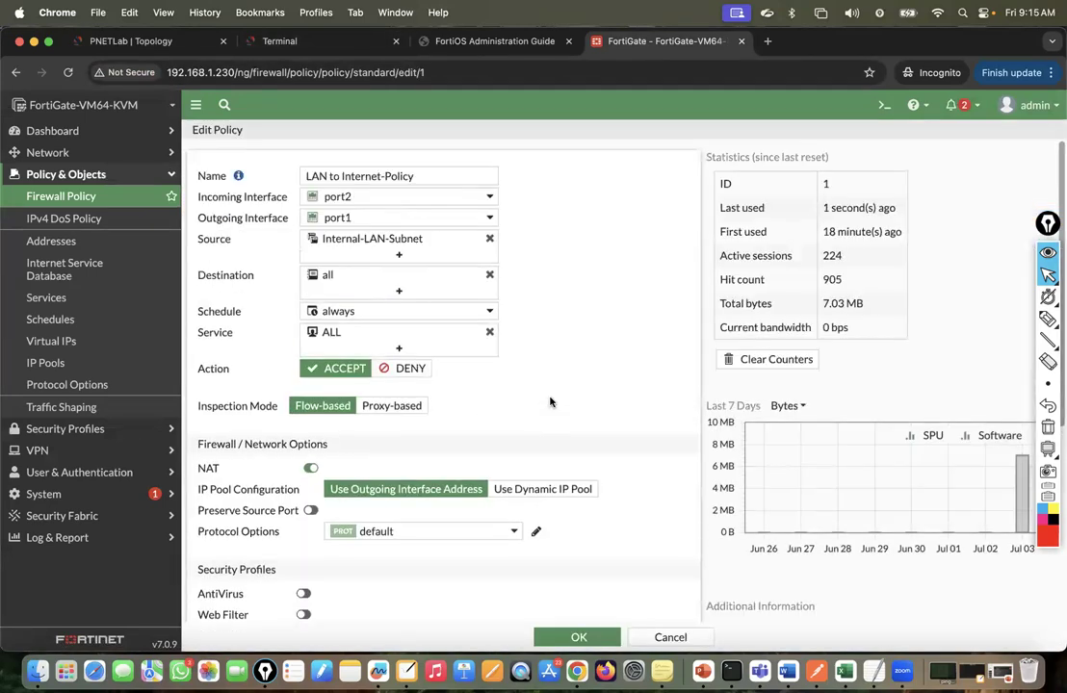
scroll(550, 403, "down", 1)
scroll(550, 403, "up", 1)
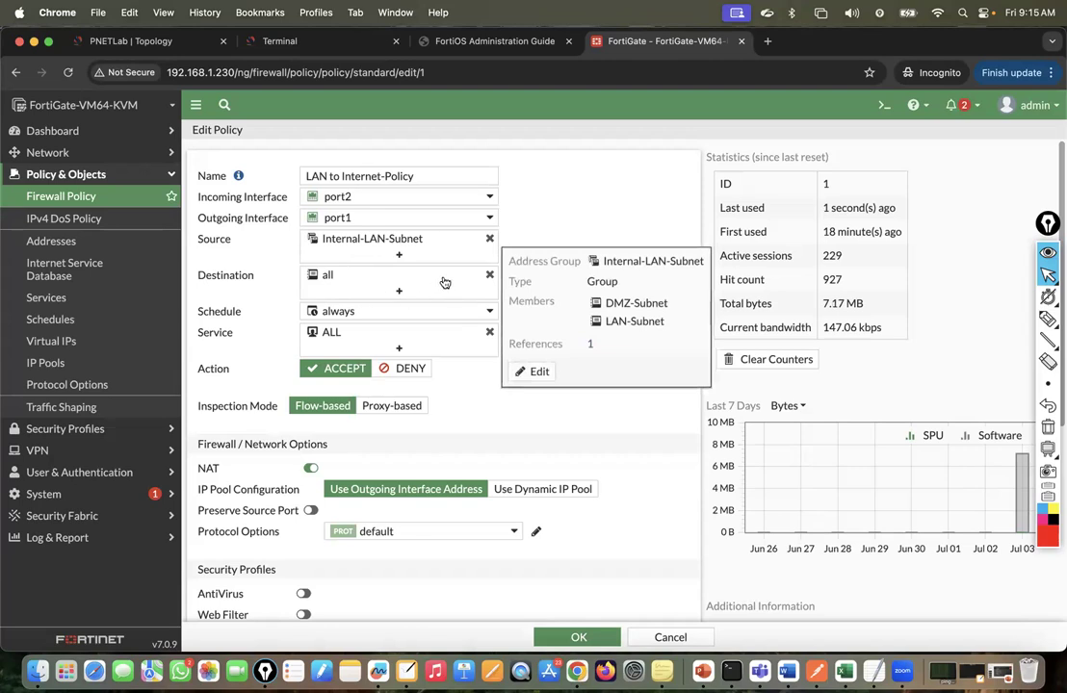
left_click(432, 246)
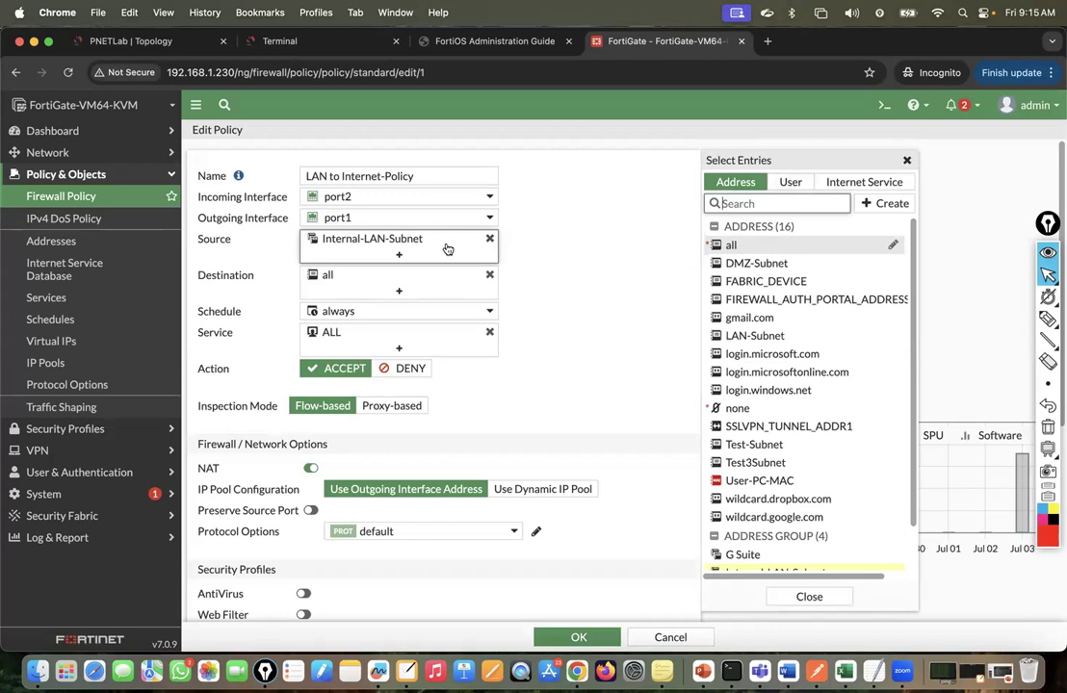
left_click(790, 182)
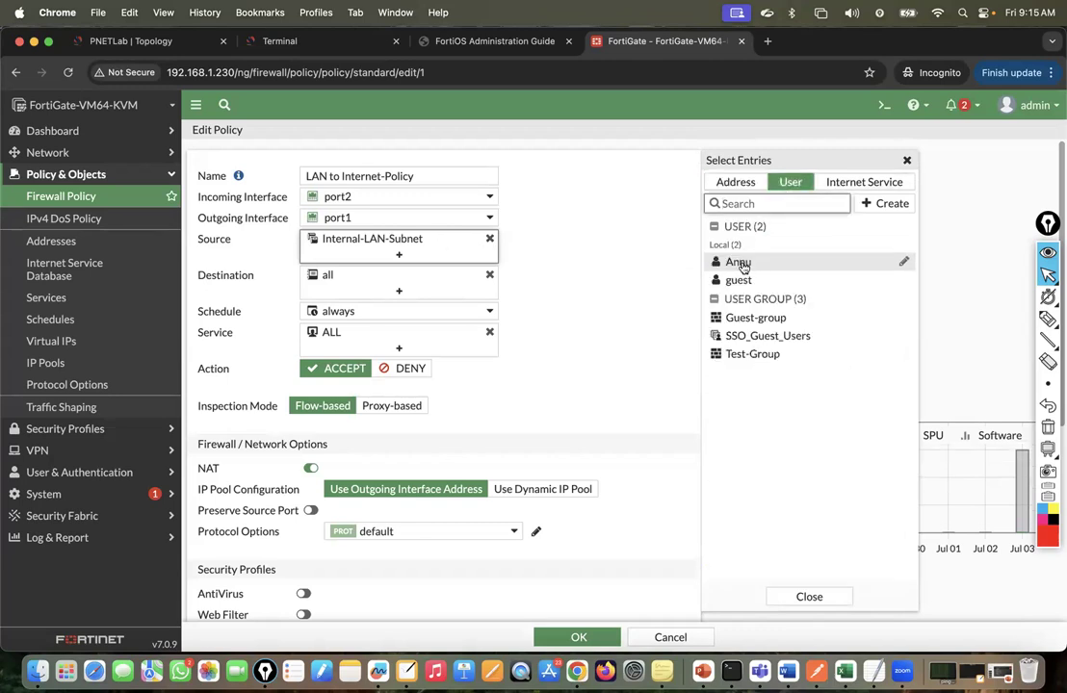
mouse_move(741, 267)
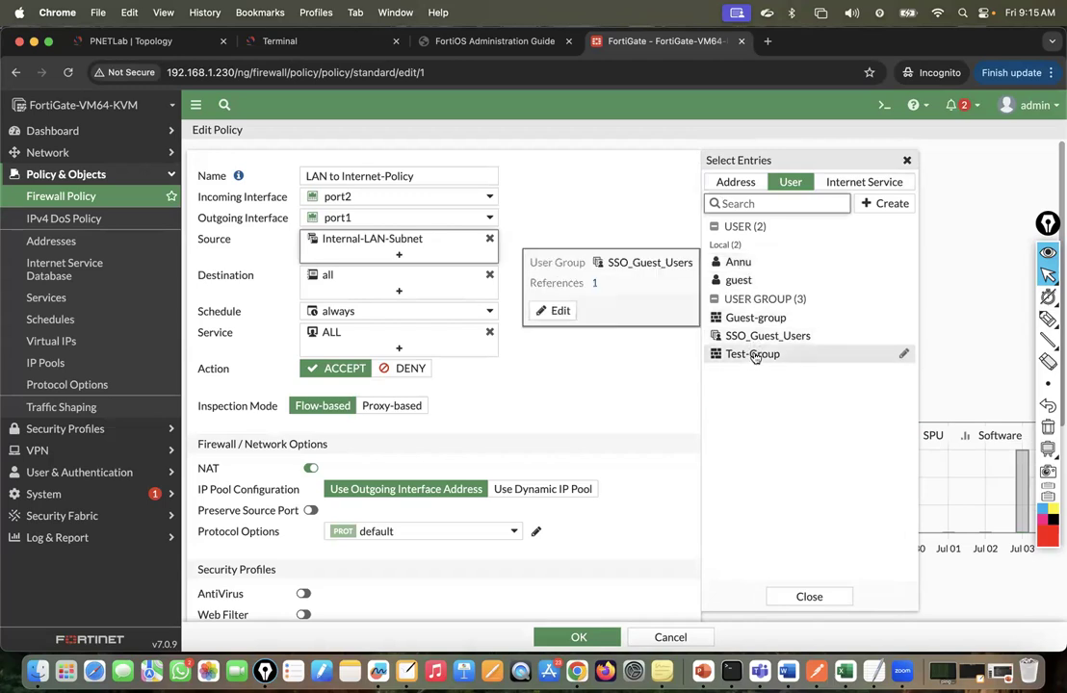
left_click(736, 263)
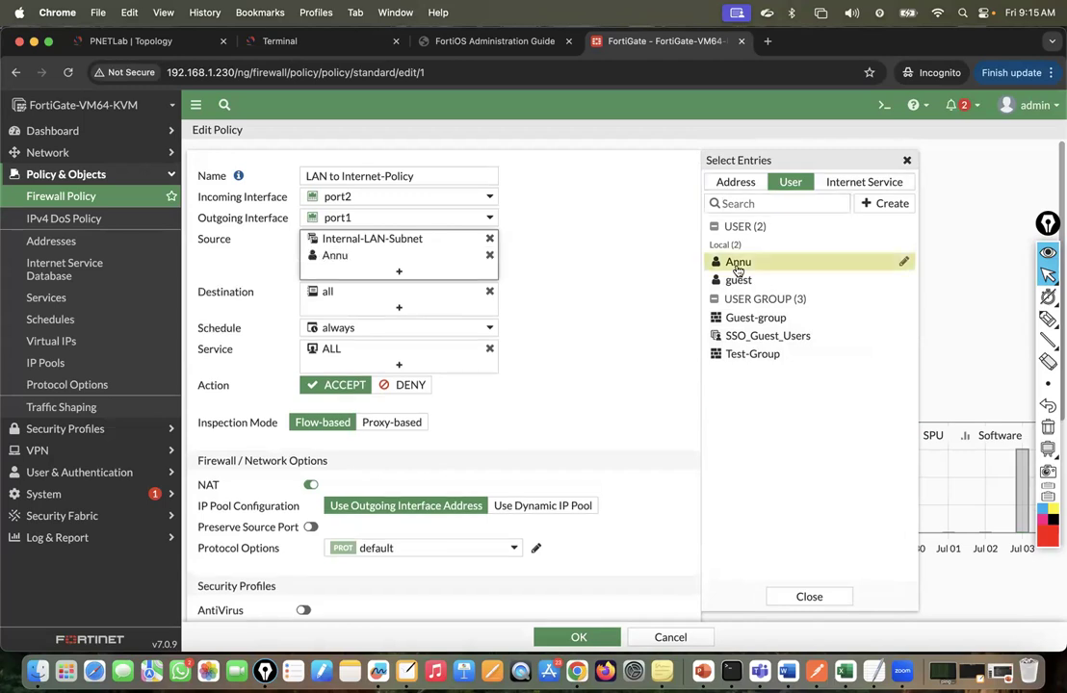
left_click(597, 307)
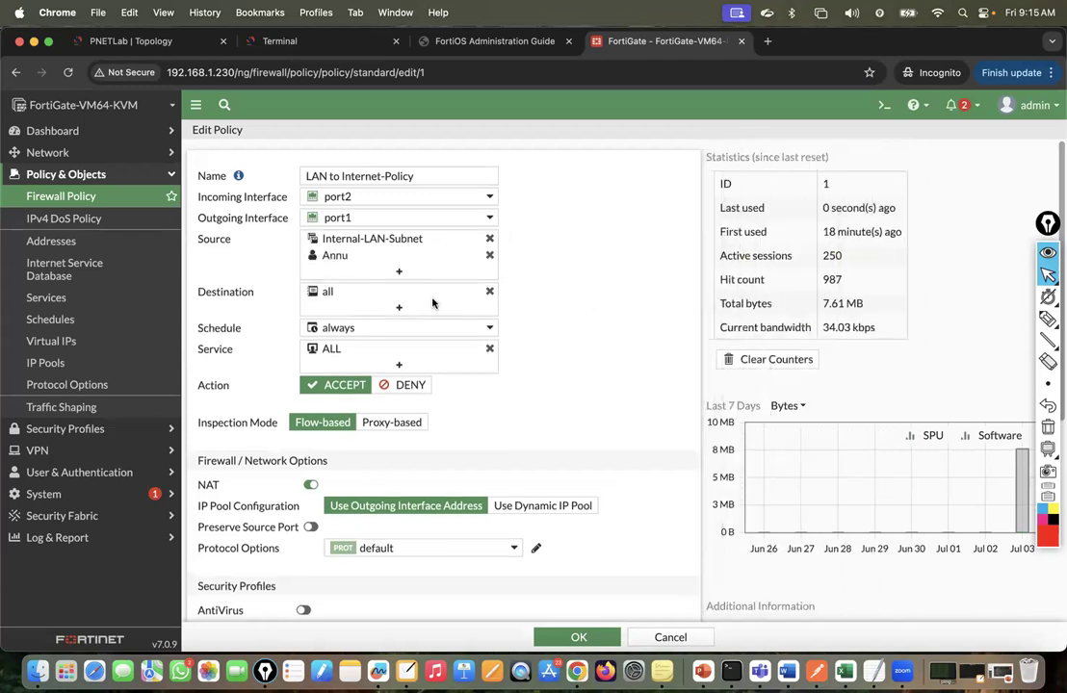
scroll(400, 286, "down", 5)
left_click(566, 637)
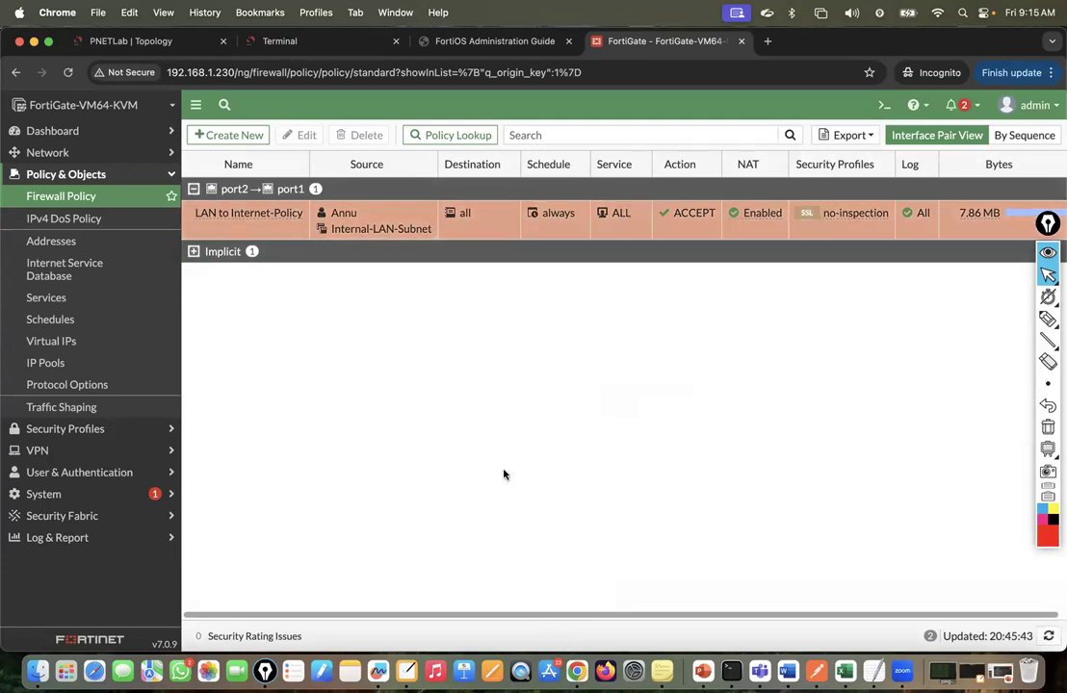
Step: Reload the lab Terminal page and the PNETLab topology page
left_click(303, 42)
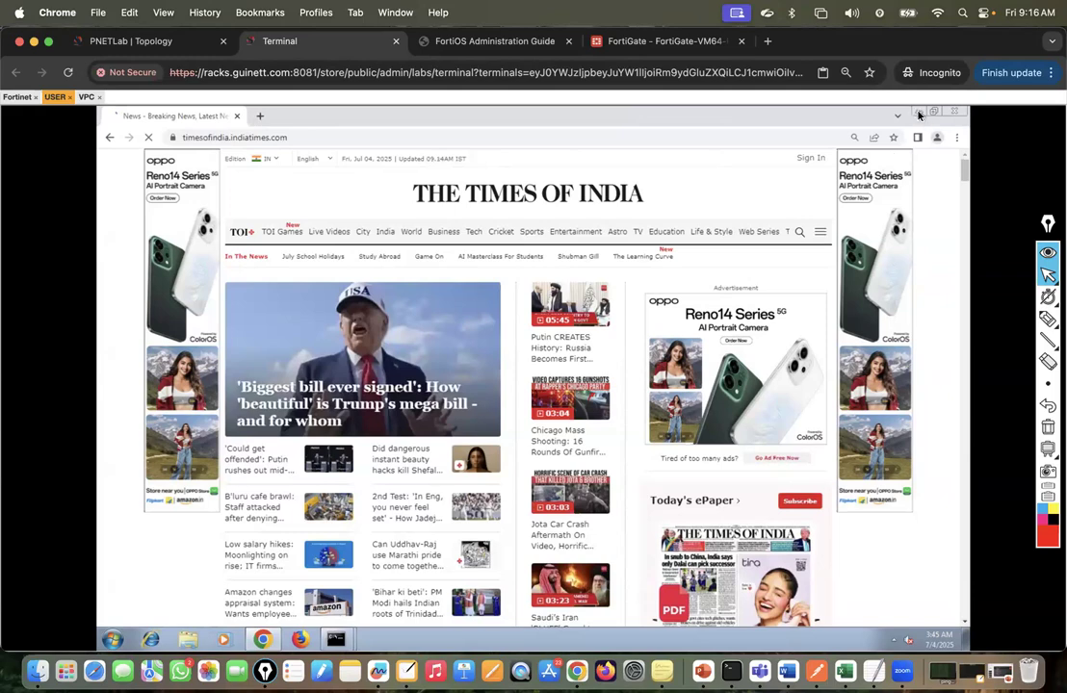
left_click(68, 73)
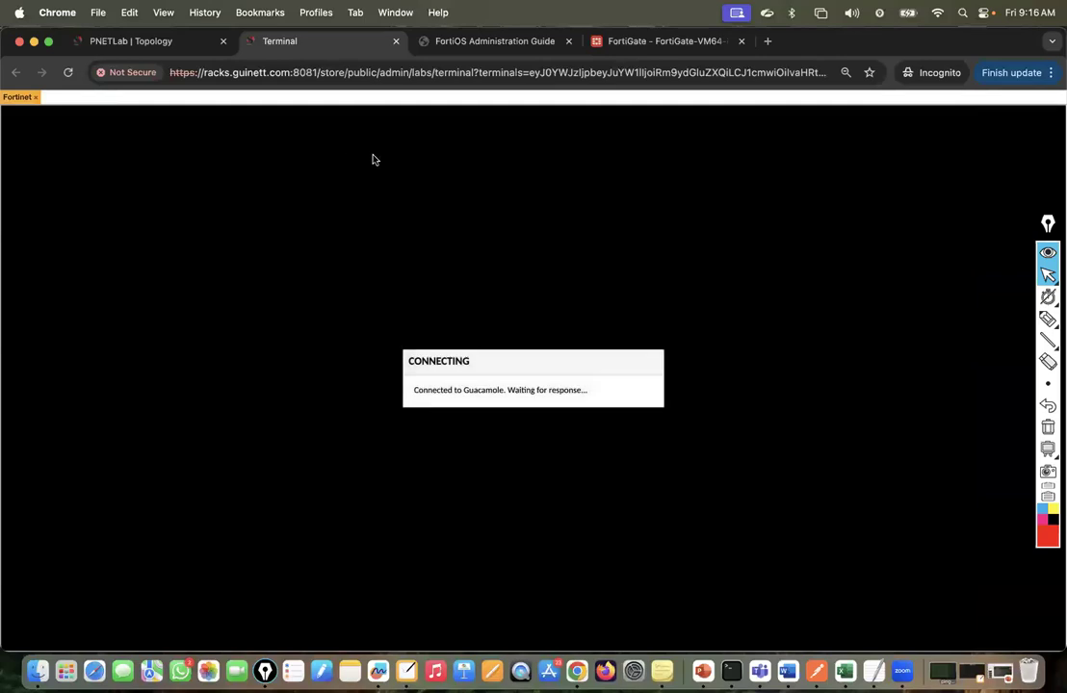
left_click(138, 42)
left_click(69, 72)
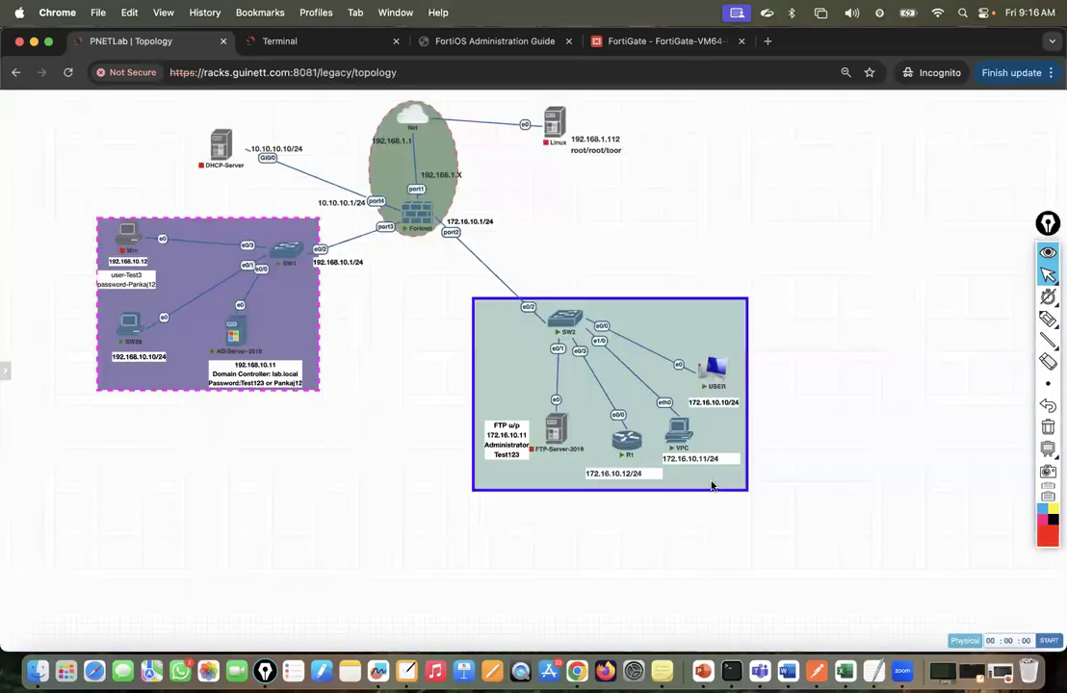
Step: Open the USER machine's console from the PNETLab topology and detach it into its own browser tab
left_click(341, 45)
key("Return")
key("Return")
key("Return")
left_click(120, 41)
left_click(714, 379)
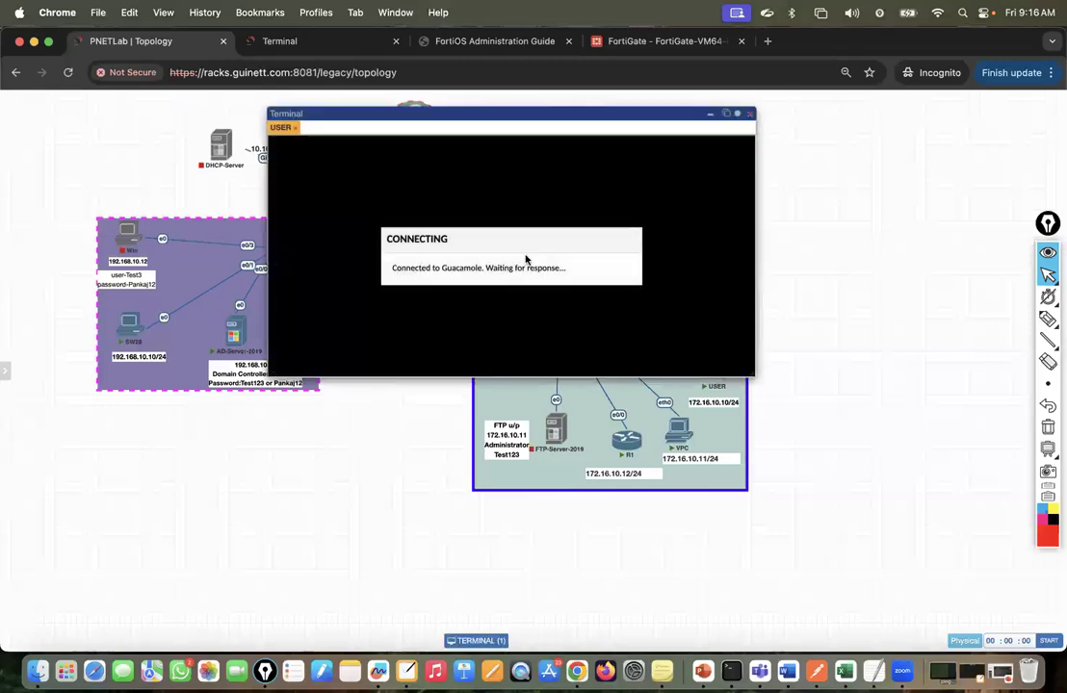
left_click(726, 114)
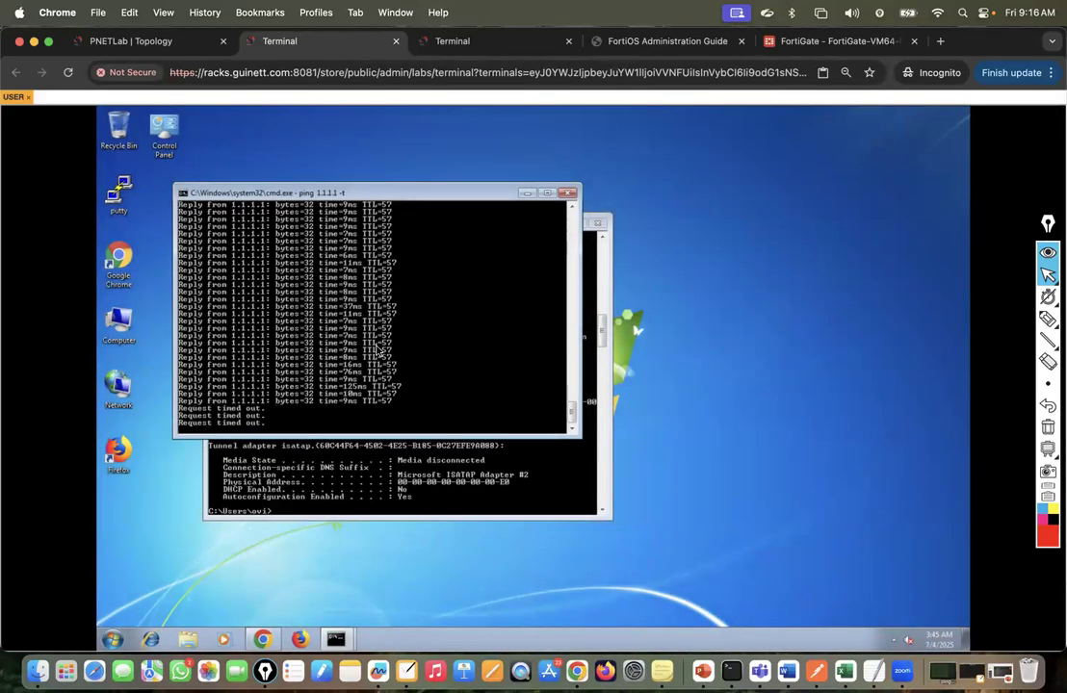
Step: Test web access by opening google.com in Chrome on the USER machine
left_click(264, 640)
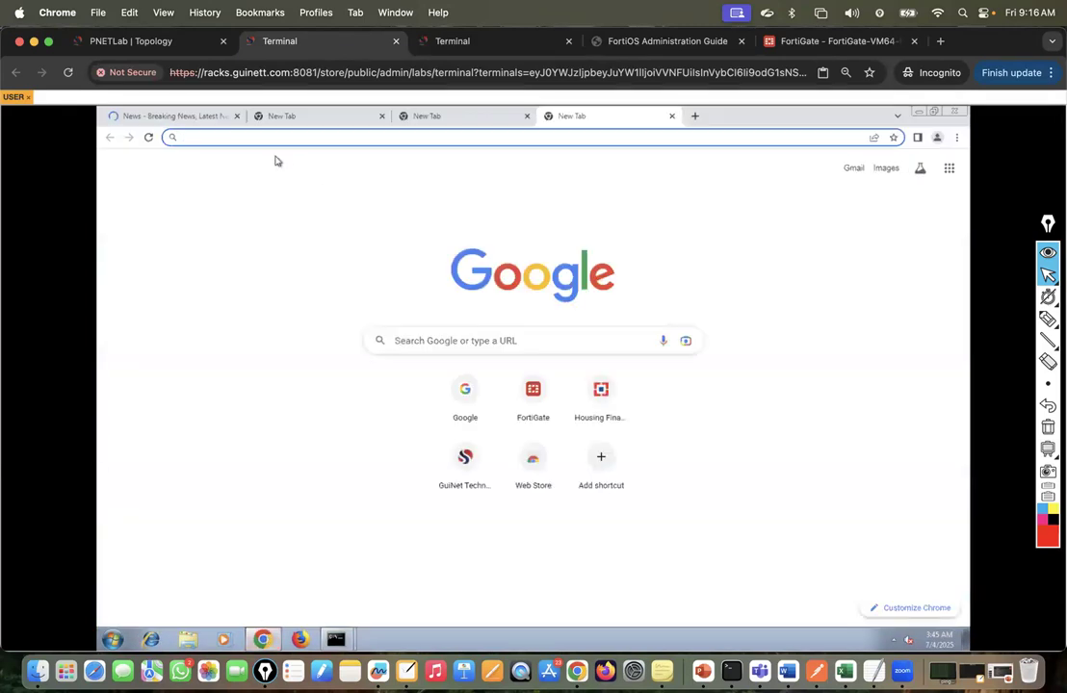
type("google.com")
key("Return")
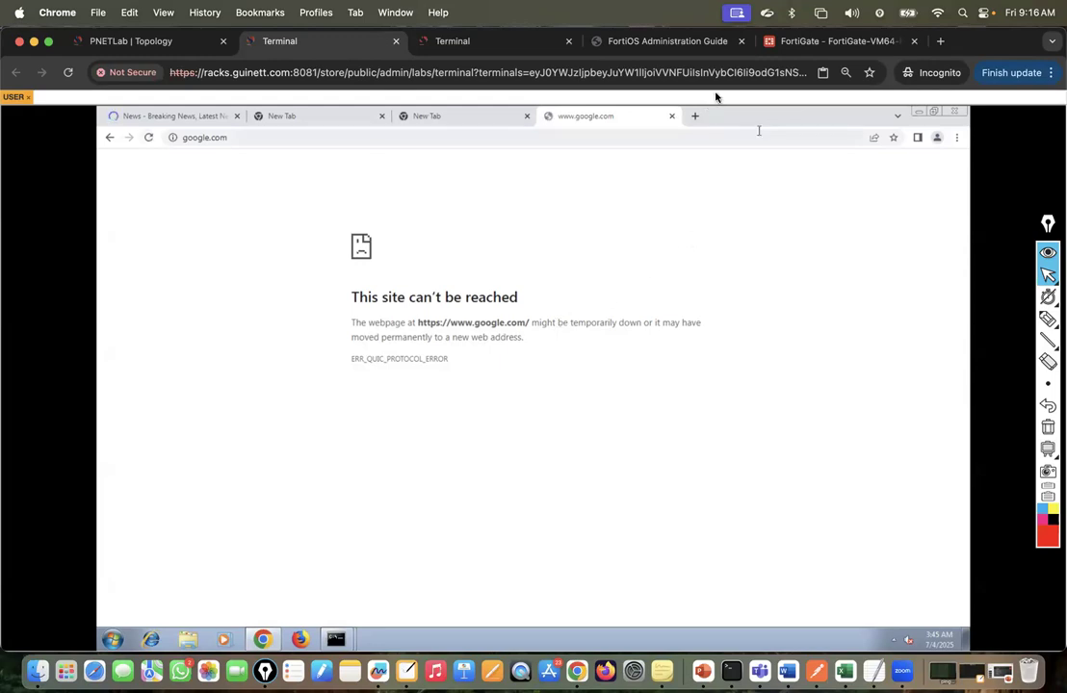
Step: Examine FortiGate's user groups and the non-guest local user's settings, and recheck the google.com page on the USER machine
left_click(819, 40)
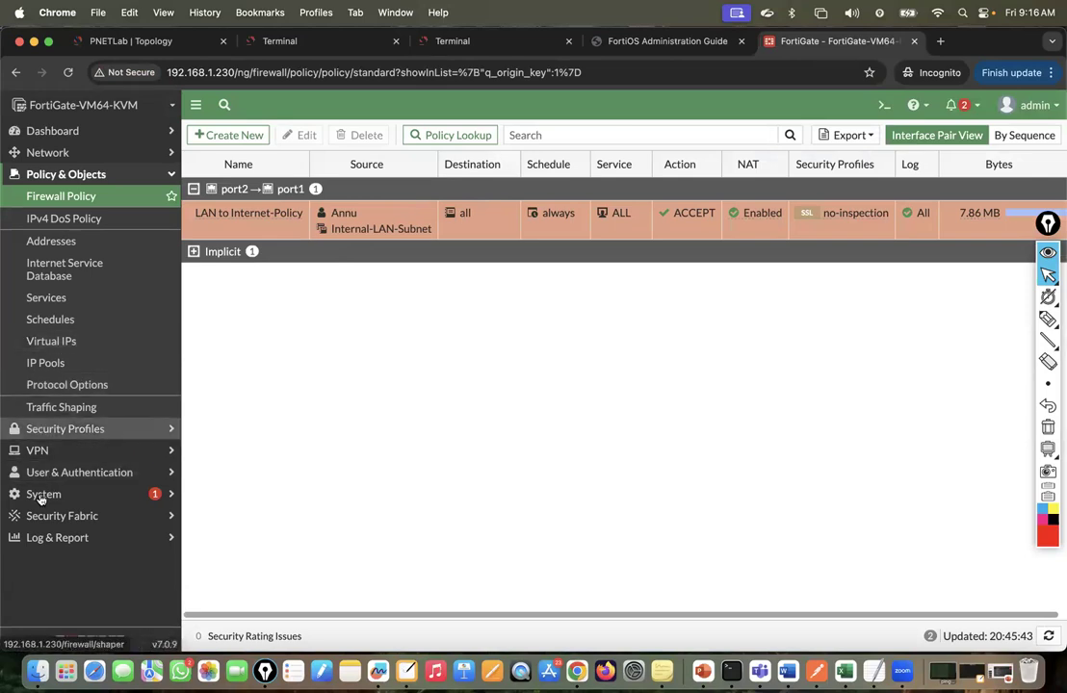
left_click(68, 472)
left_click(67, 282)
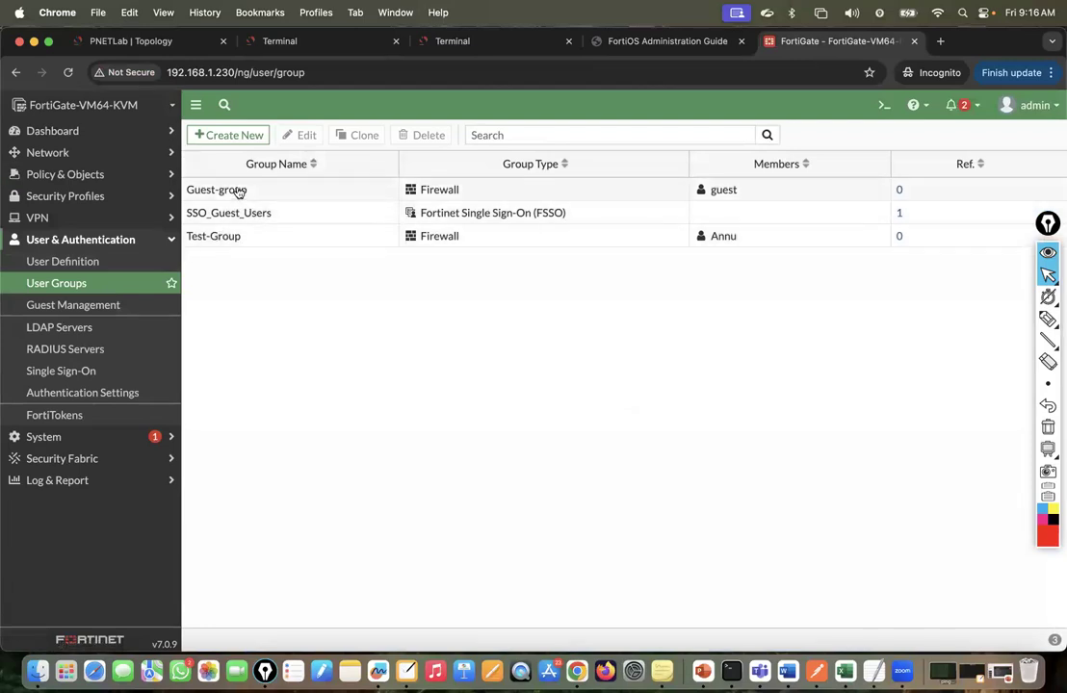
left_click(134, 261)
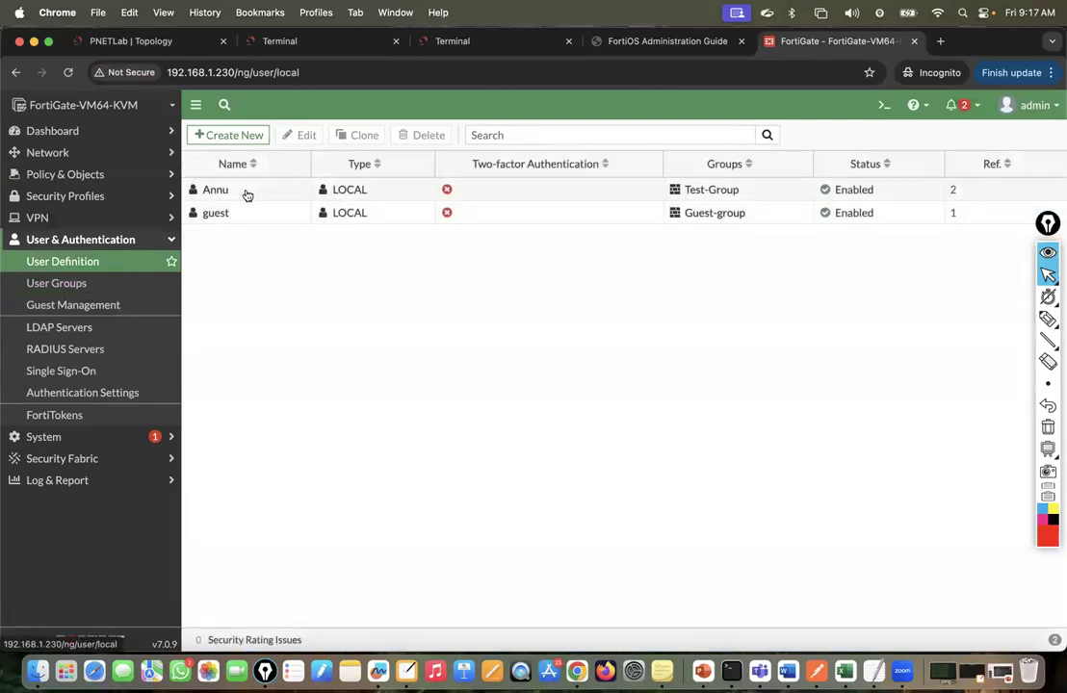
double_click(246, 193)
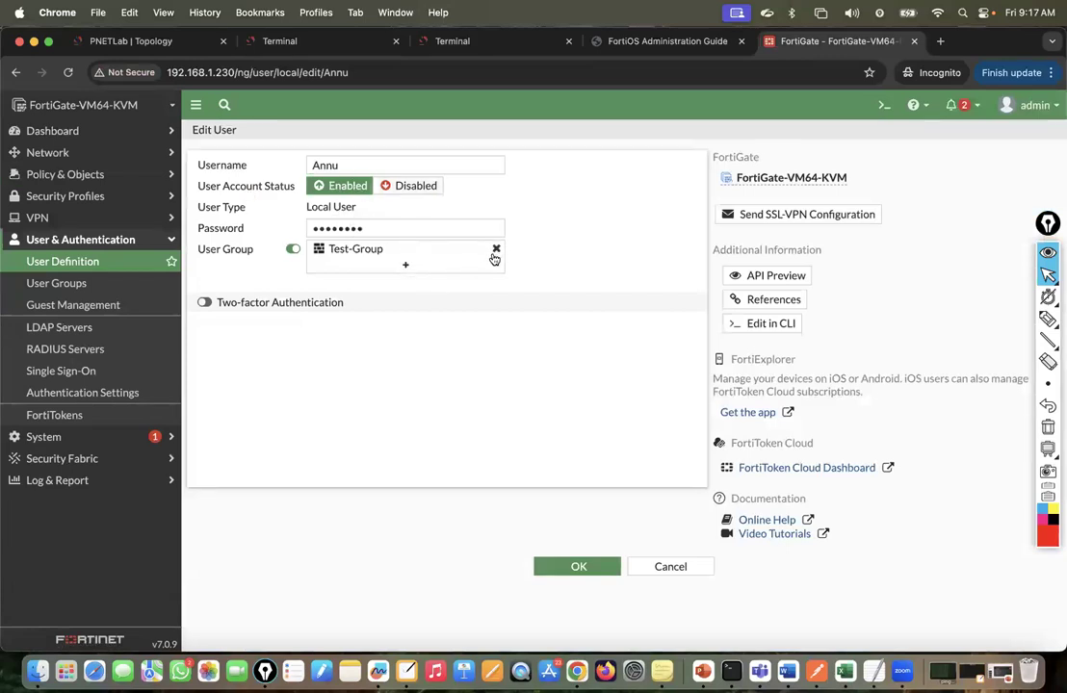
left_click(575, 565)
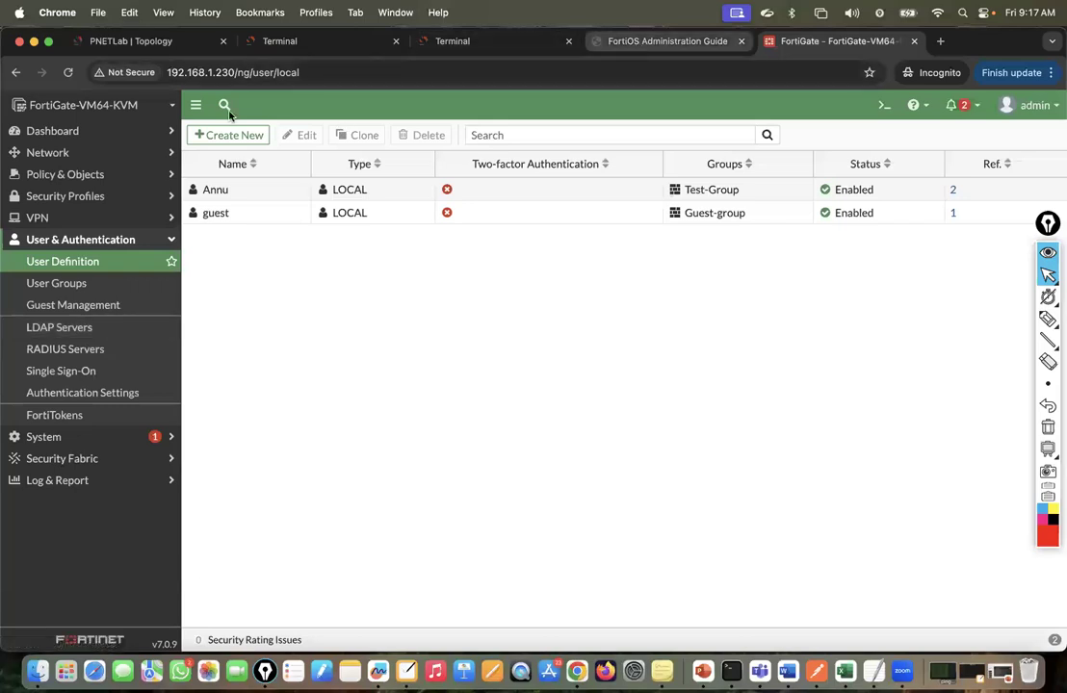
left_click(426, 44)
left_click(246, 41)
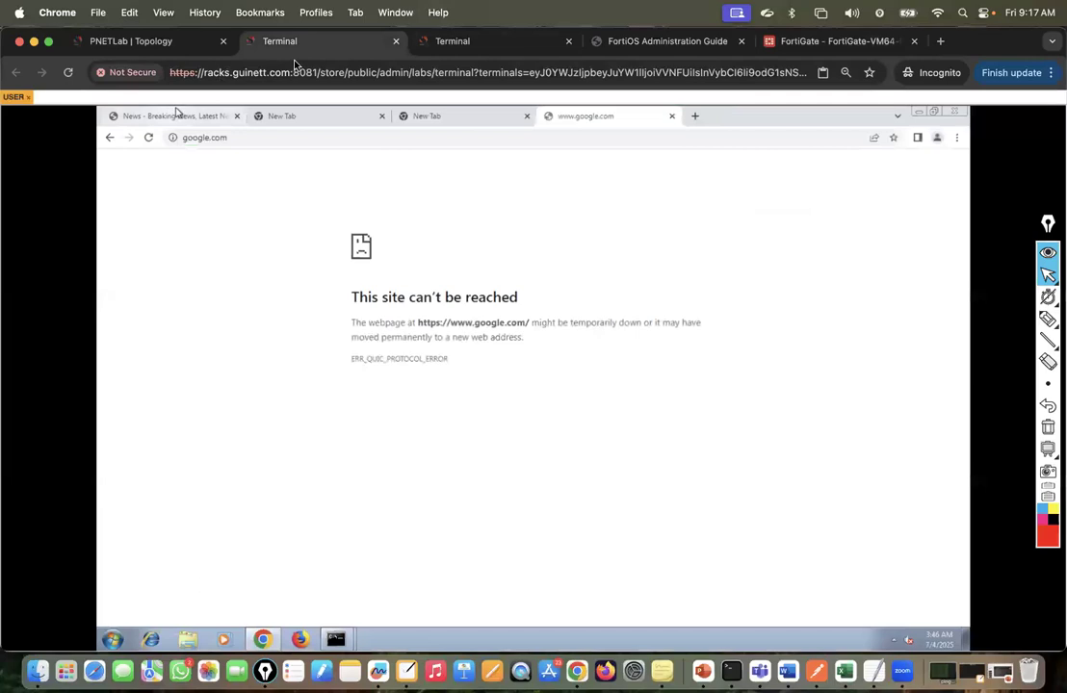
Step: In FortiGate, replace the local user with Test-Group as a source of LAN to Internet-Policy and save the policy
left_click(746, 44)
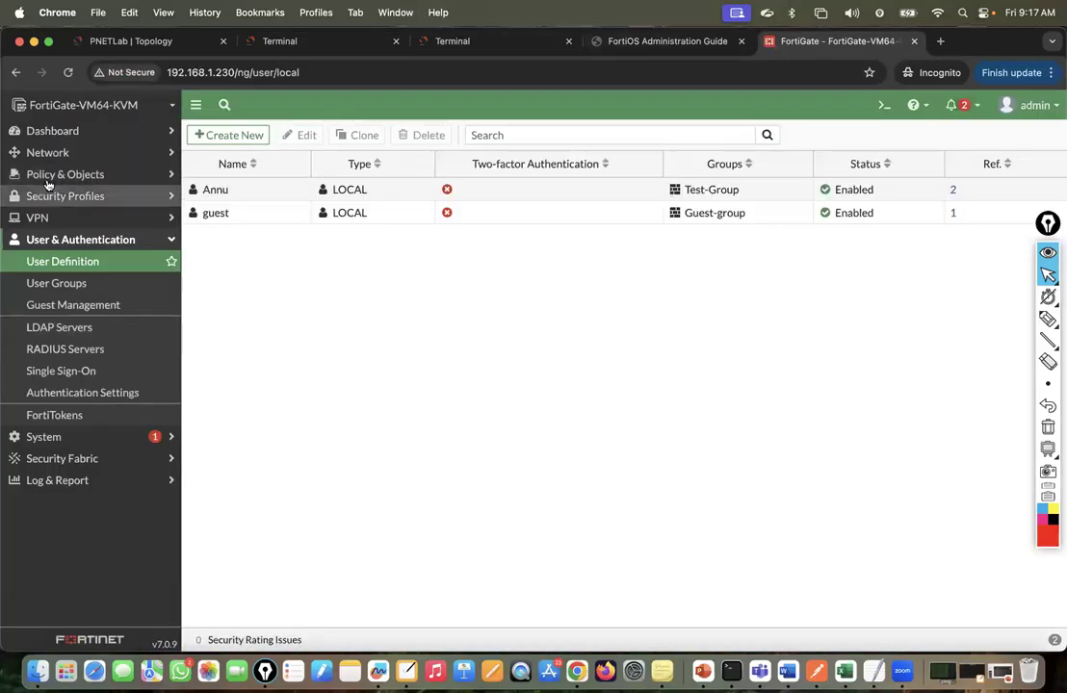
left_click(60, 175)
left_click(48, 197)
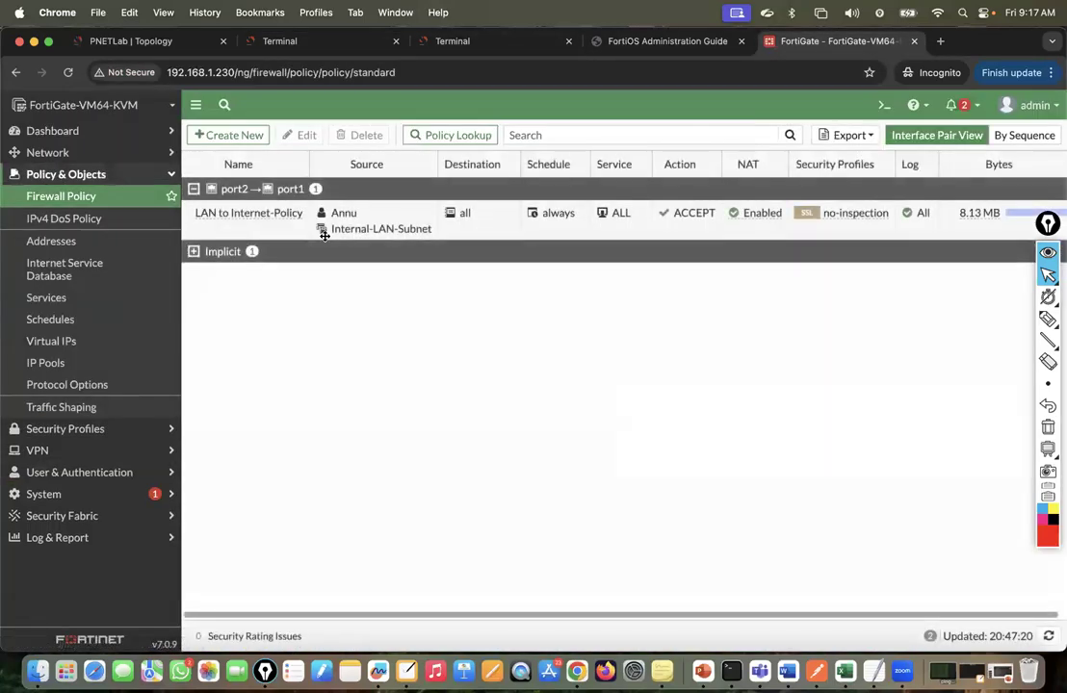
double_click(235, 219)
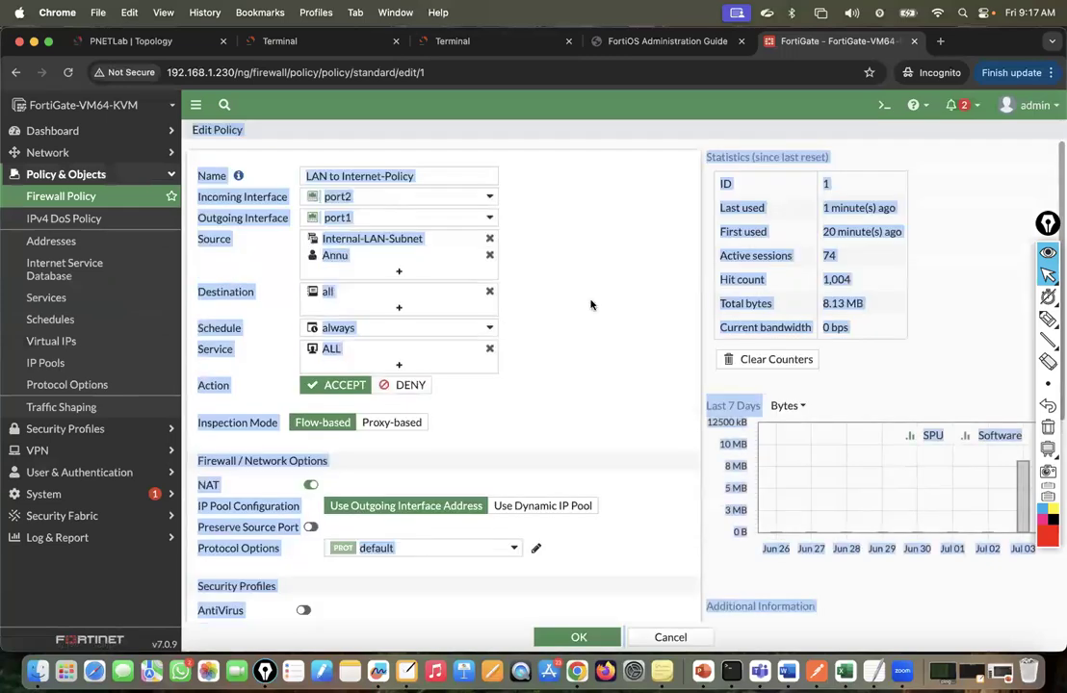
left_click(492, 255)
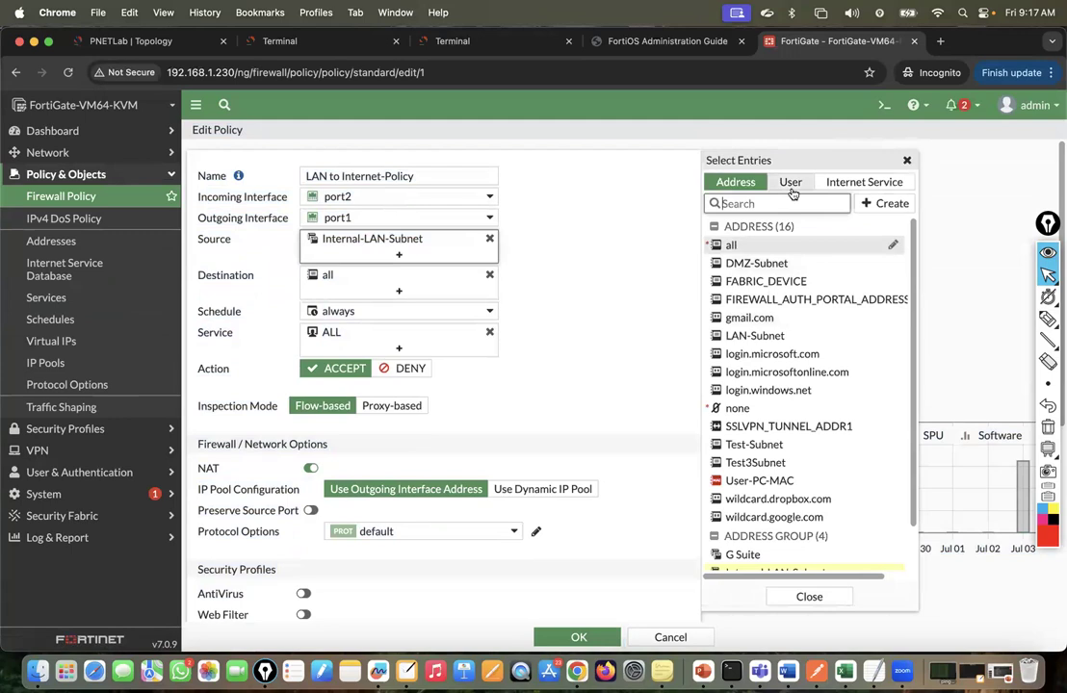
left_click(789, 182)
left_click(761, 354)
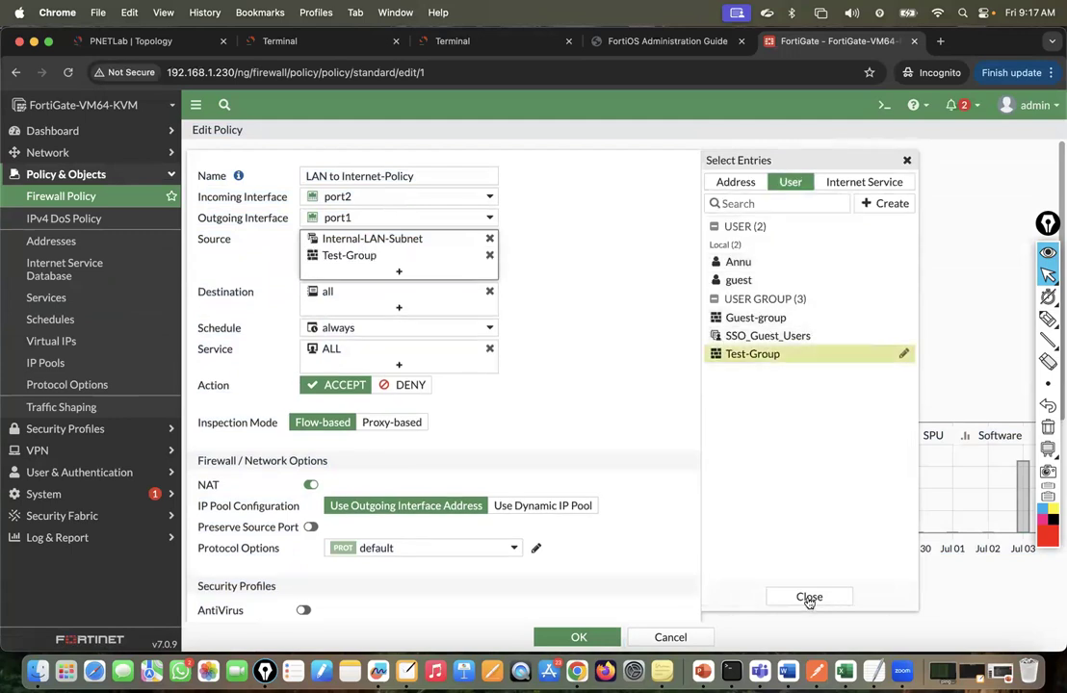
left_click(578, 637)
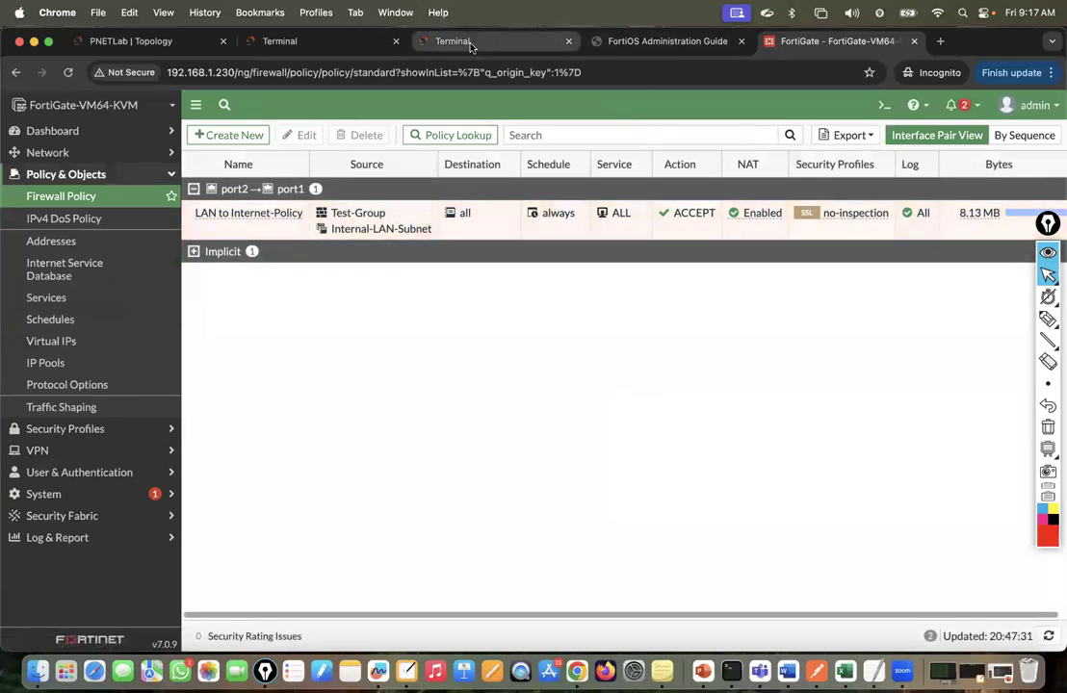
Step: Return to the USER machine and reload google.com in its existing Chrome window
left_click(466, 42)
left_click(280, 41)
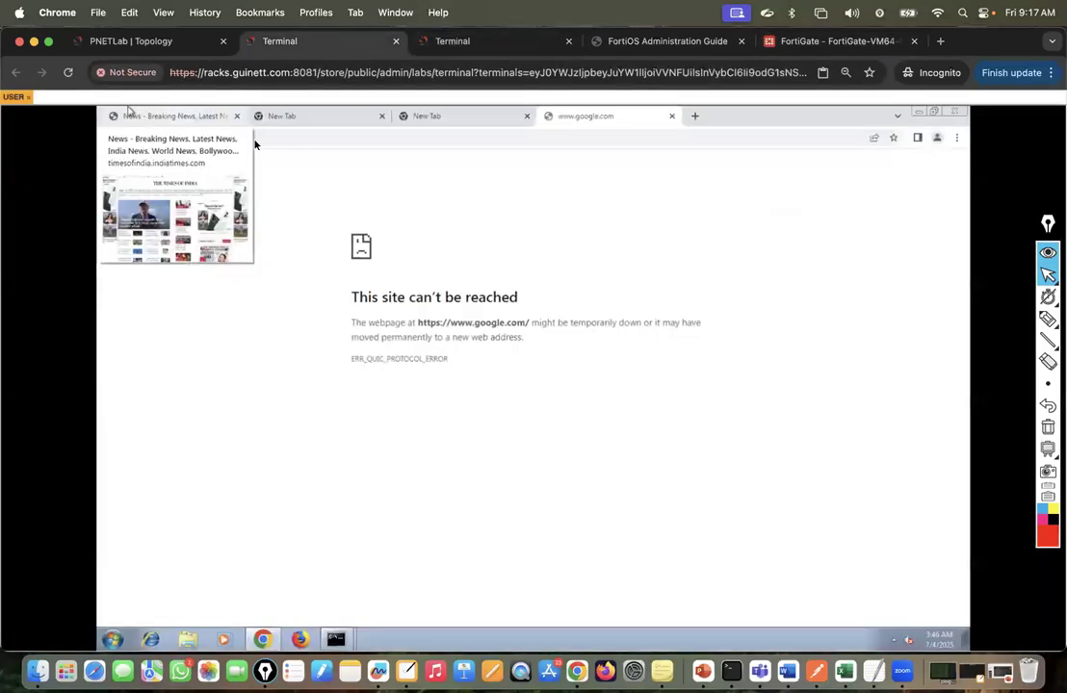
left_click(303, 137)
left_click(149, 138)
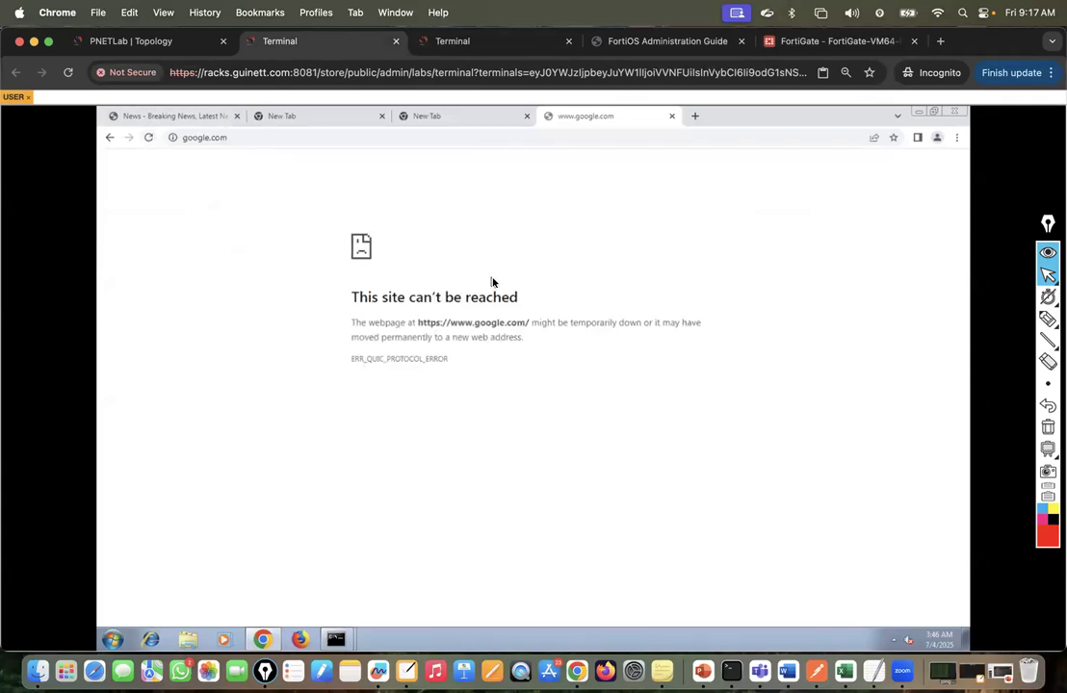
Step: Open a new Incognito window on the USER machine and browse to google.com
left_click(958, 138)
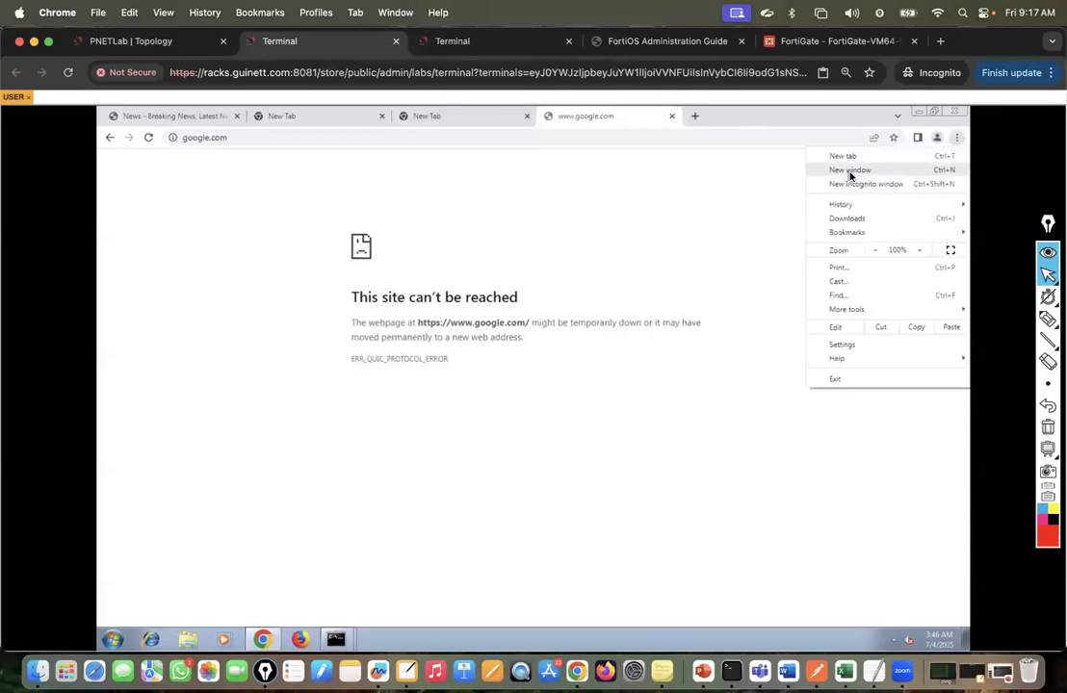
left_click(853, 184)
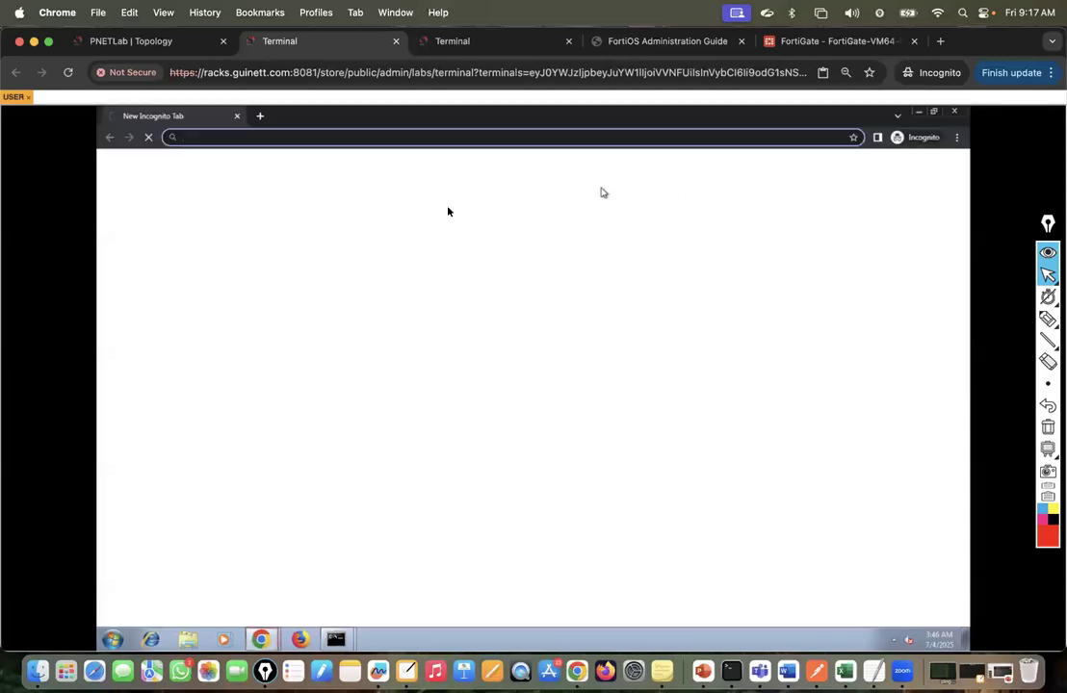
type("google.com")
key("Return")
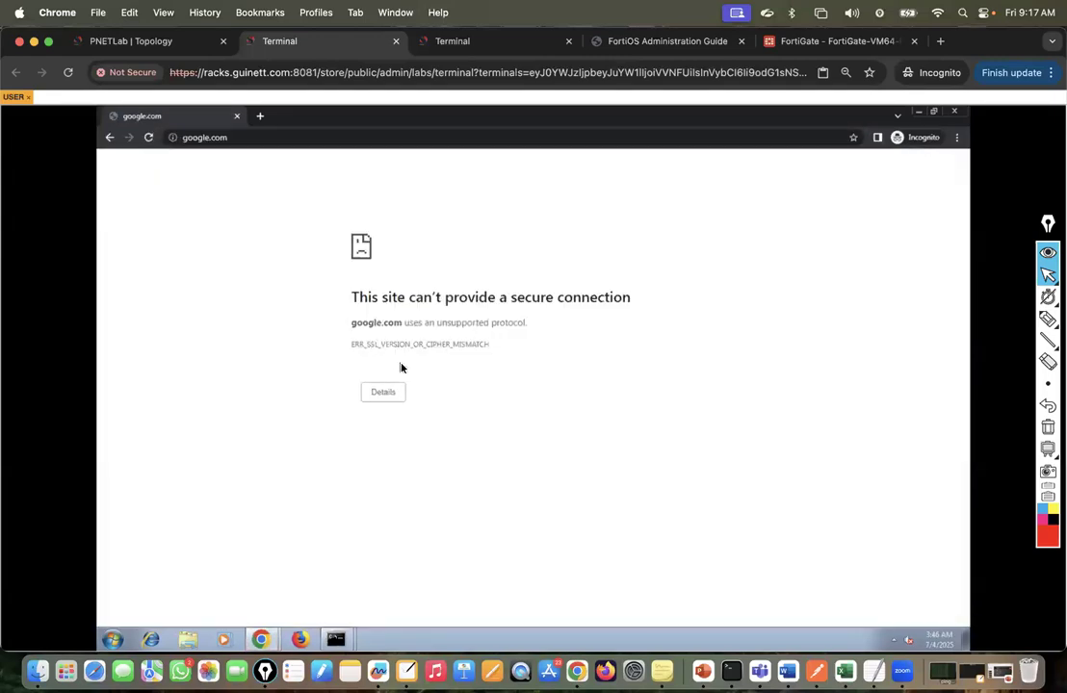
Step: Try to expand the connection error's details on the incognito google.com page, and reload the page
double_click(387, 381)
double_click(387, 390)
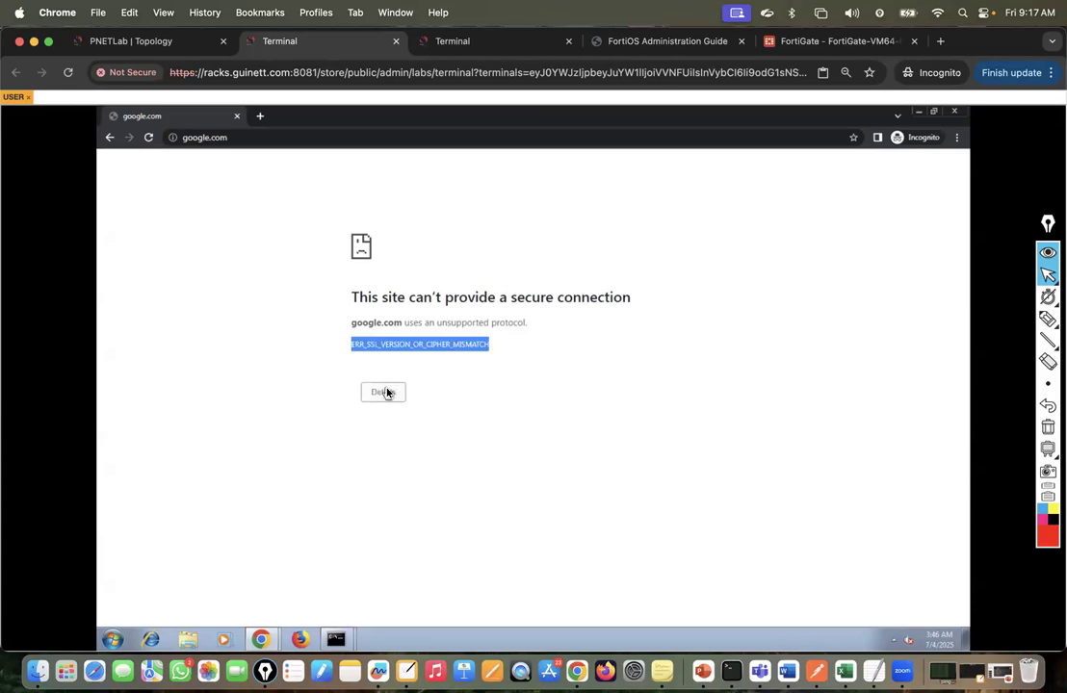
left_click(388, 392)
left_click(387, 392)
left_click(387, 392)
left_click(387, 392)
left_click(148, 138)
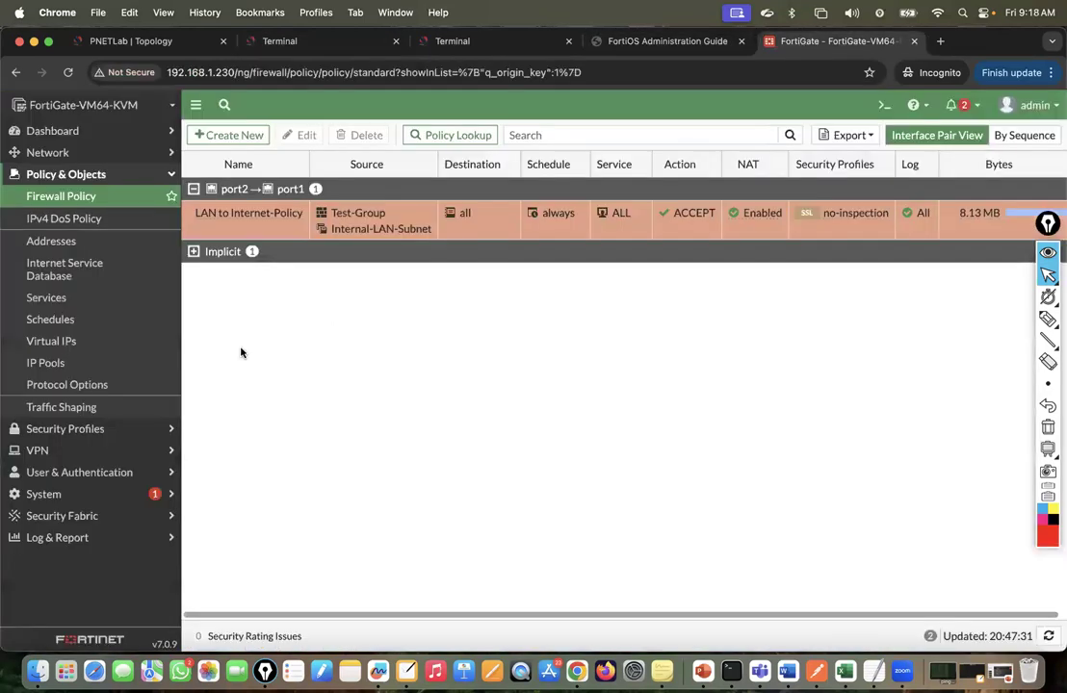
Step: Examine Guest Management, User Groups and User Definition in FortiGate, dismissing the offer to create a guest group
left_click(800, 40)
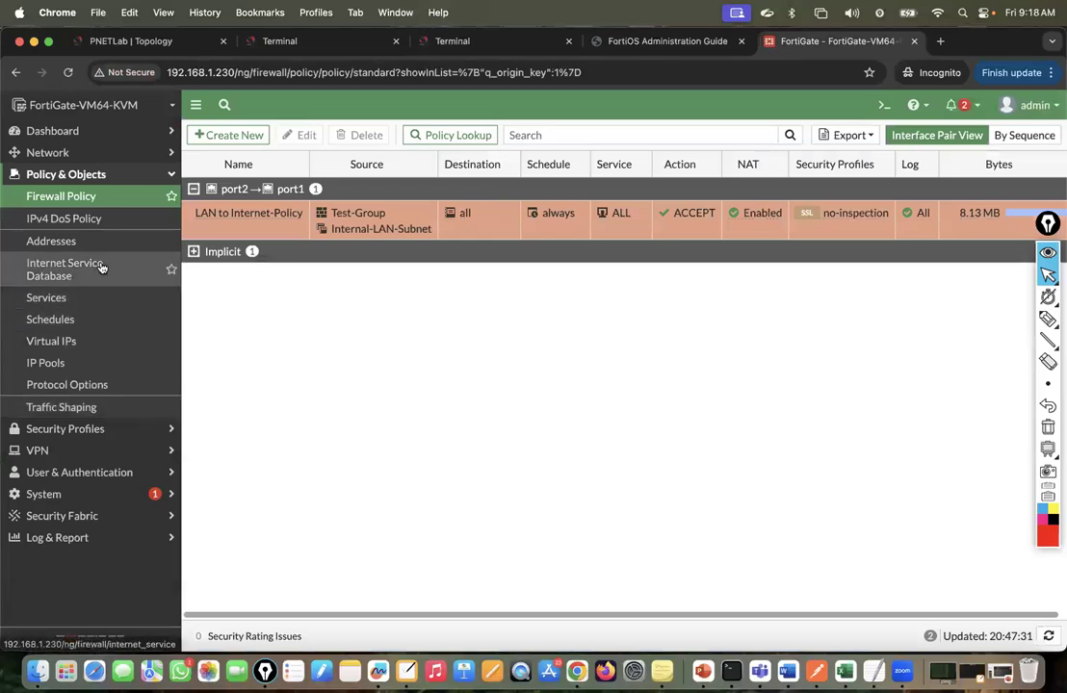
left_click(87, 472)
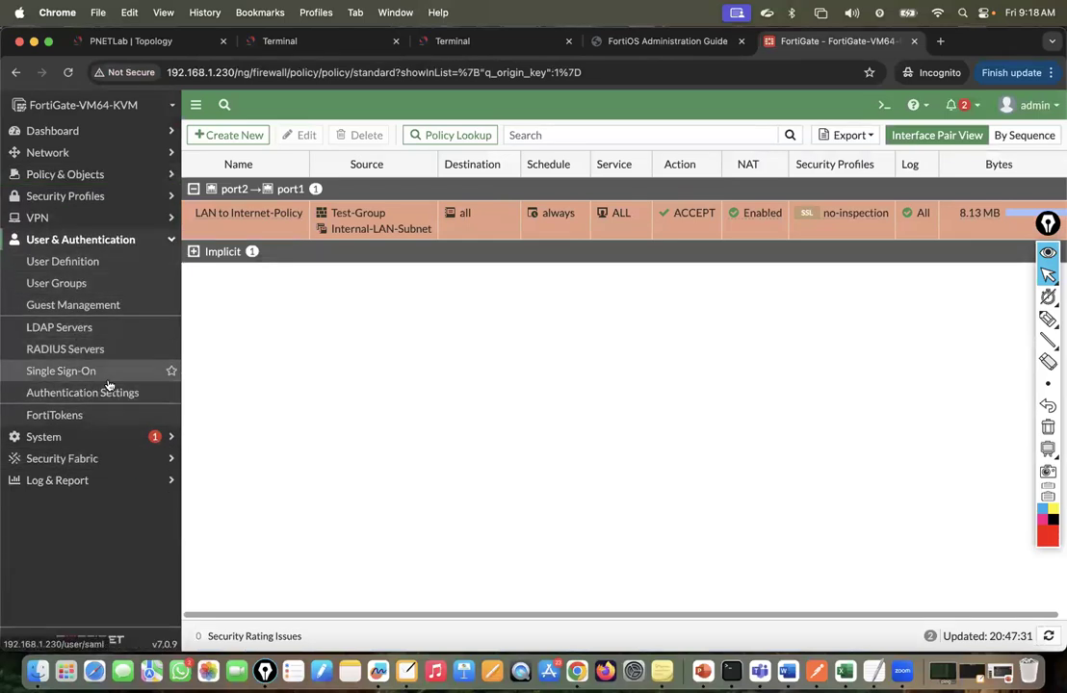
left_click(71, 305)
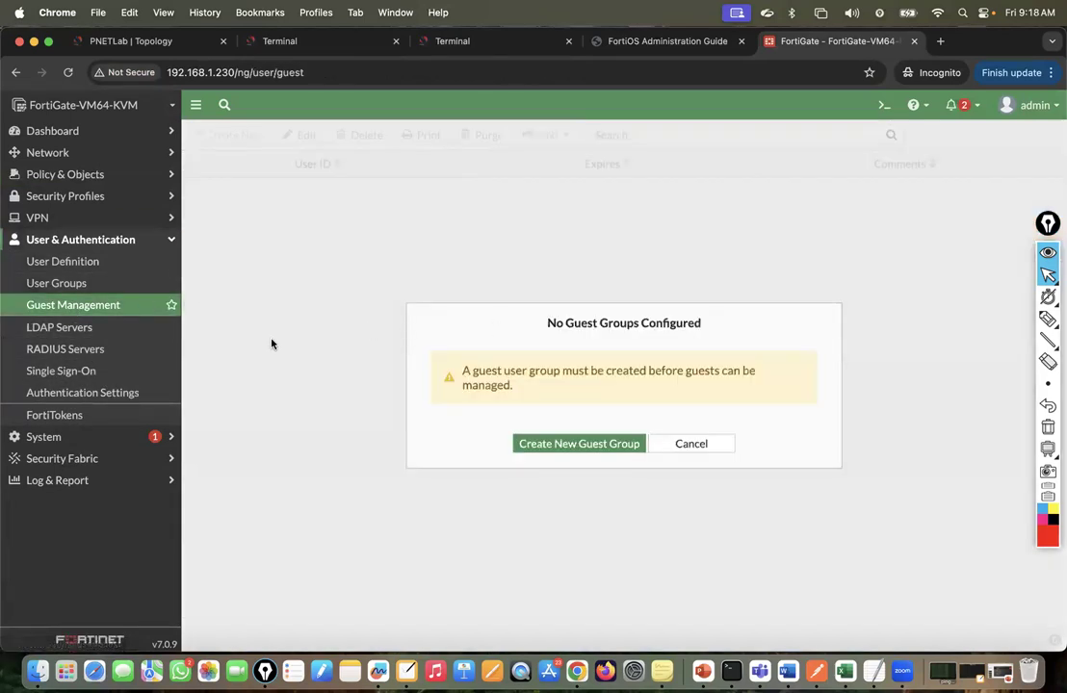
left_click(708, 444)
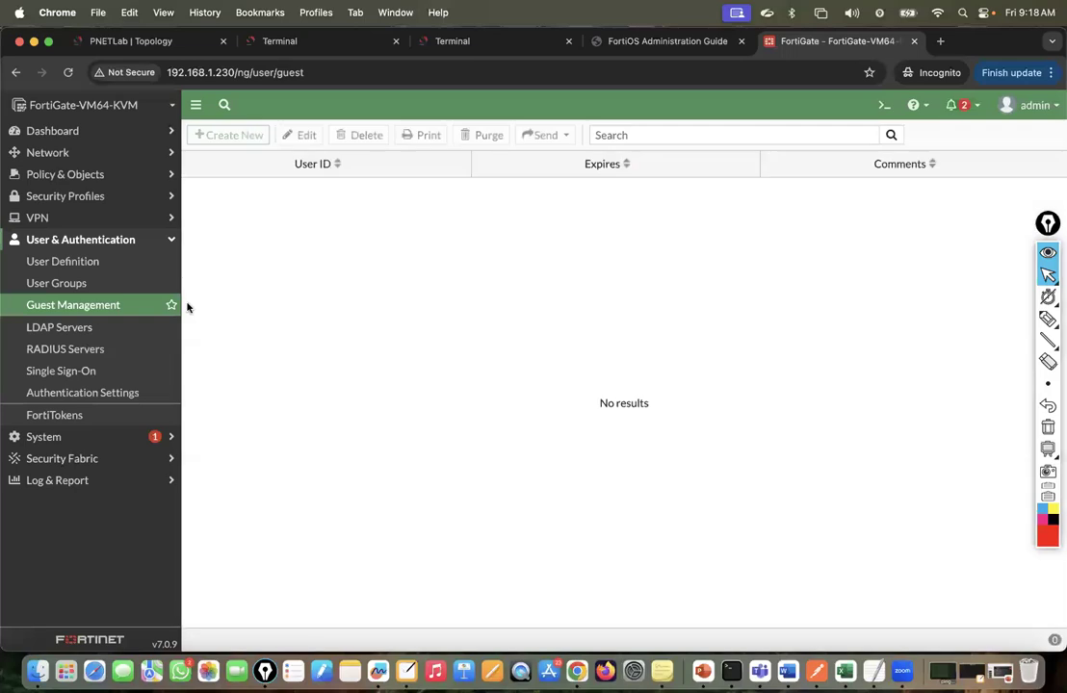
left_click(35, 287)
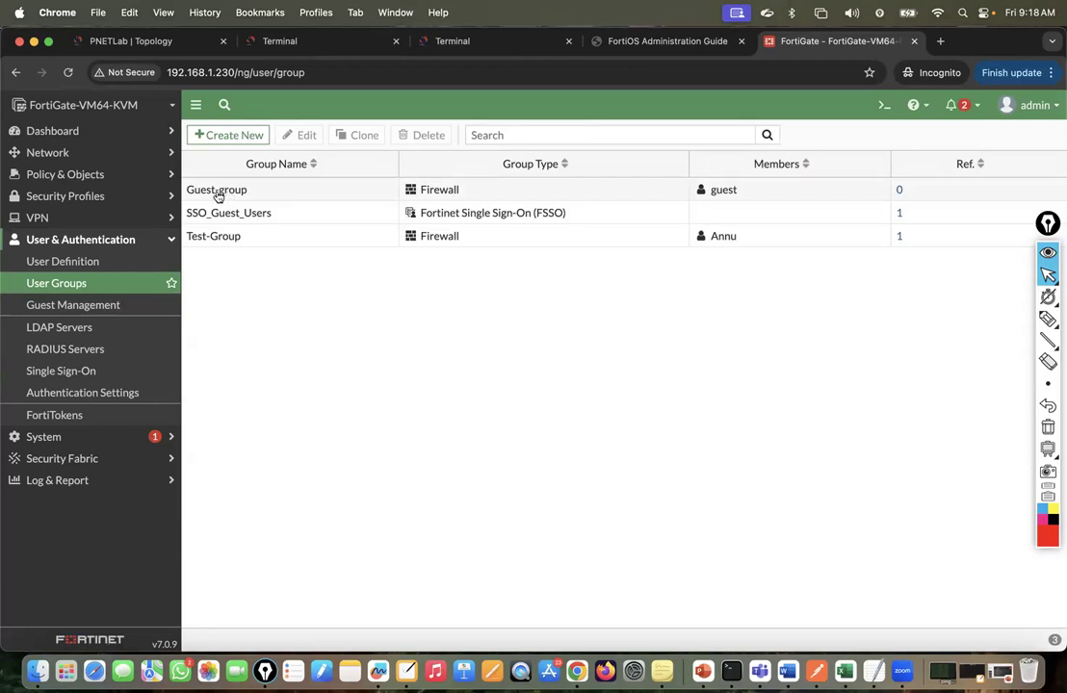
left_click(79, 265)
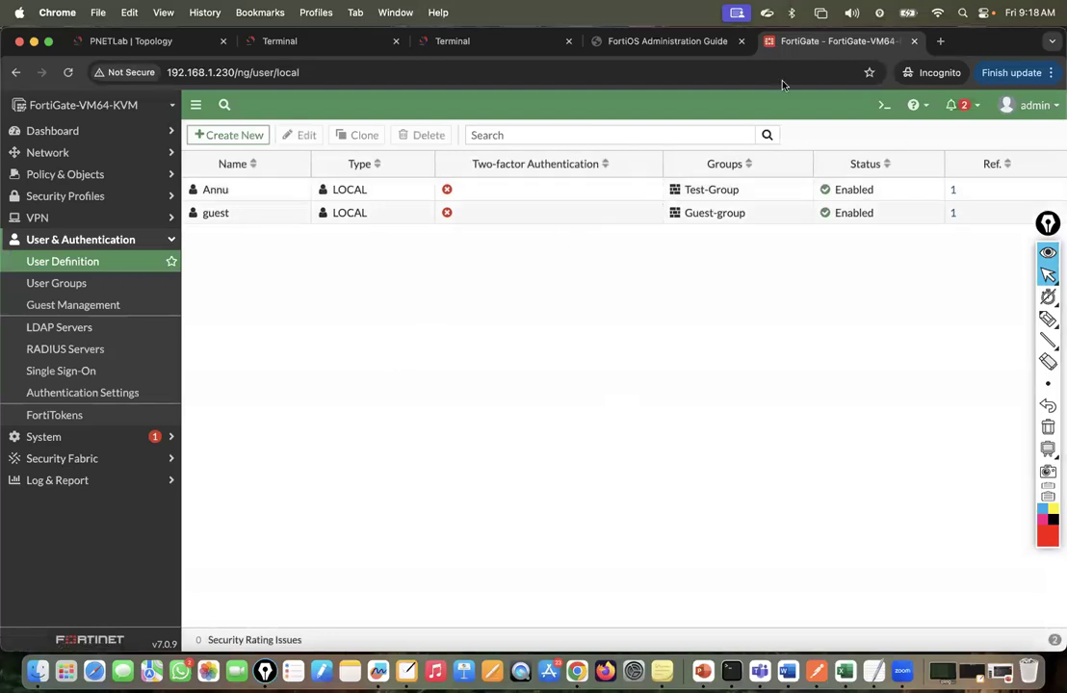
Step: Return to the USER machine through the lab topology, launch Firefox and bring the ipconfig Command Prompt window forward
left_click(112, 44)
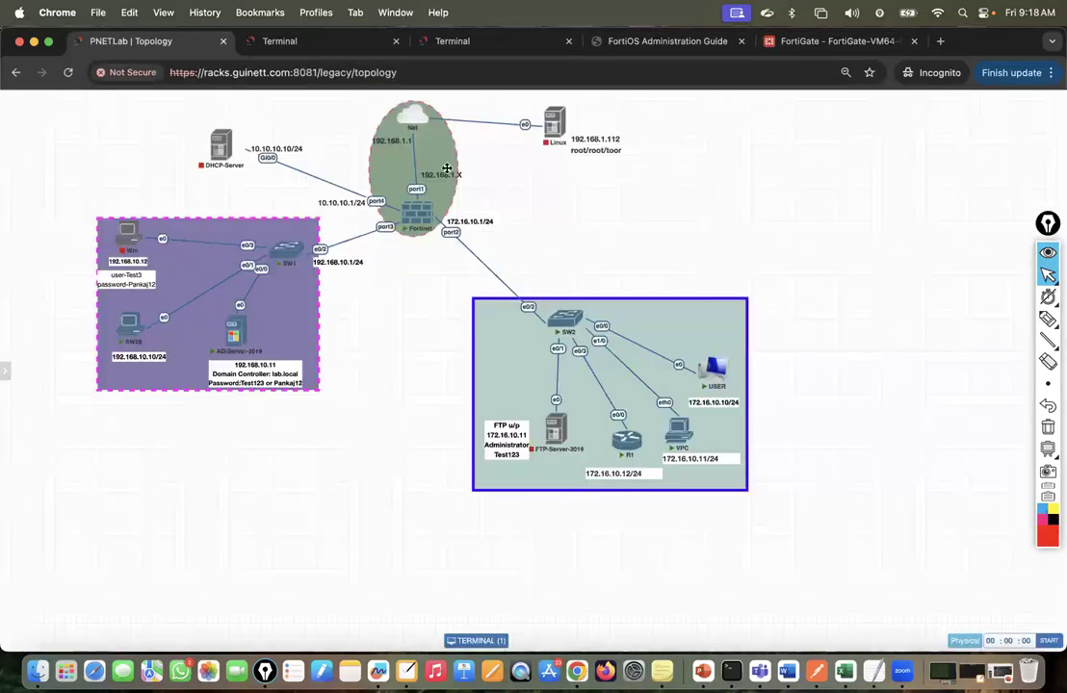
left_click(718, 373)
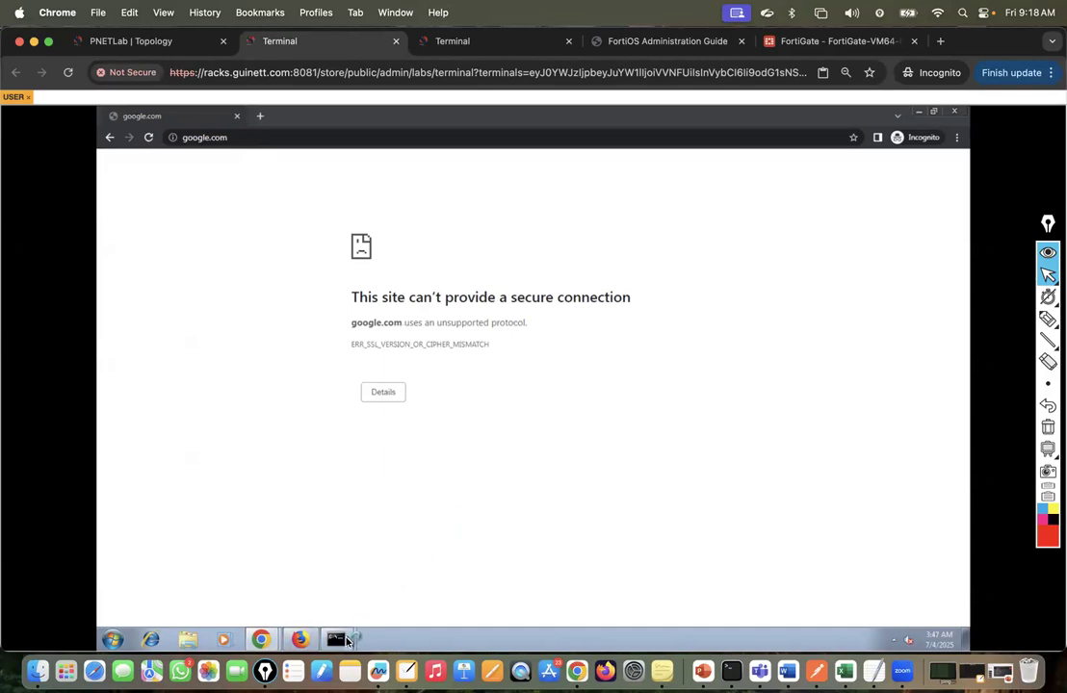
mouse_move(336, 639)
left_click(313, 612)
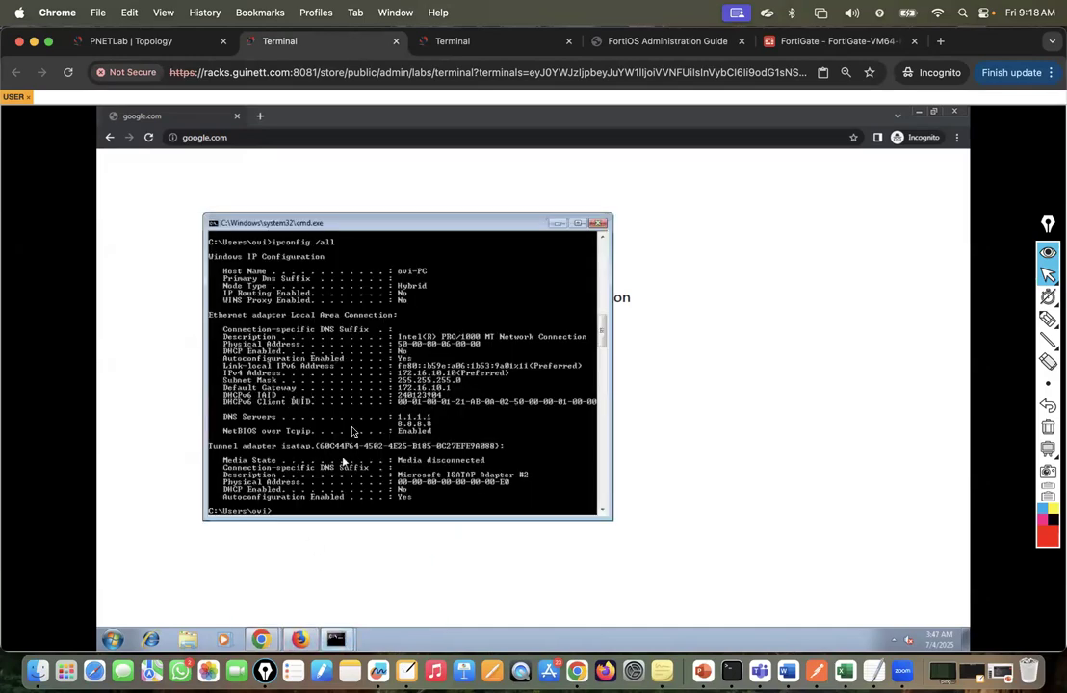
type("ipconfig / all")
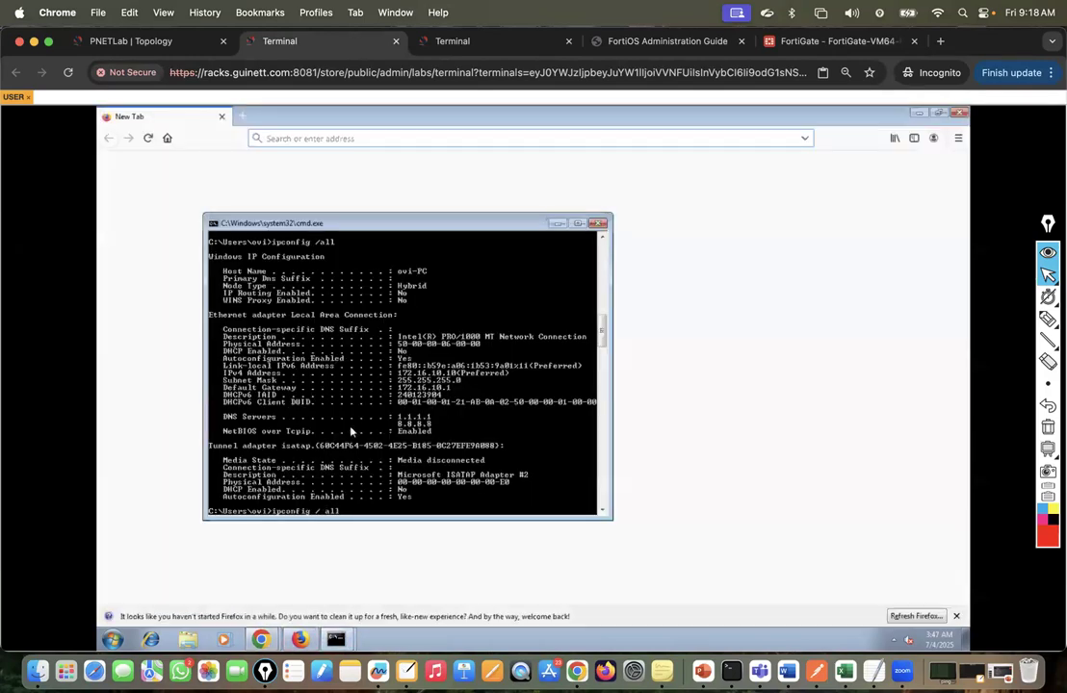
key("BackSpace")
key("BackSpace")
key("BackSpace")
key("BackSpace")
key("BackSpace")
key("BackSpace")
key("BackSpace")
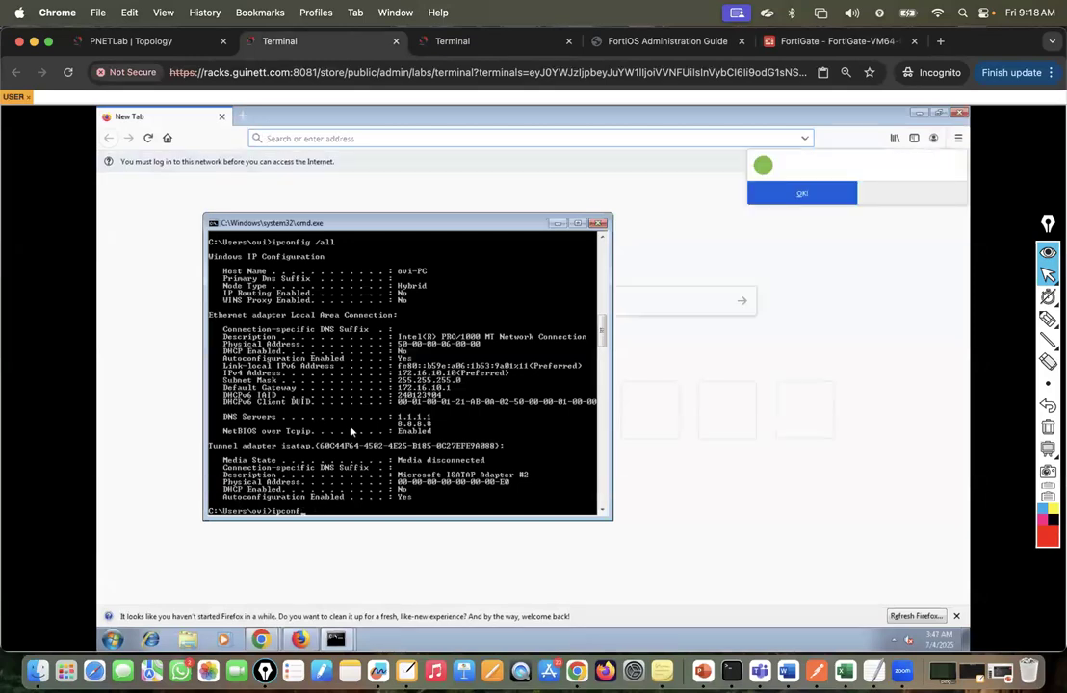
key("BackSpace")
Step: Ping 192.168.10.1 and the gateway 172.16.10.1 from the Command Prompt, interrupting each test
type("ping")
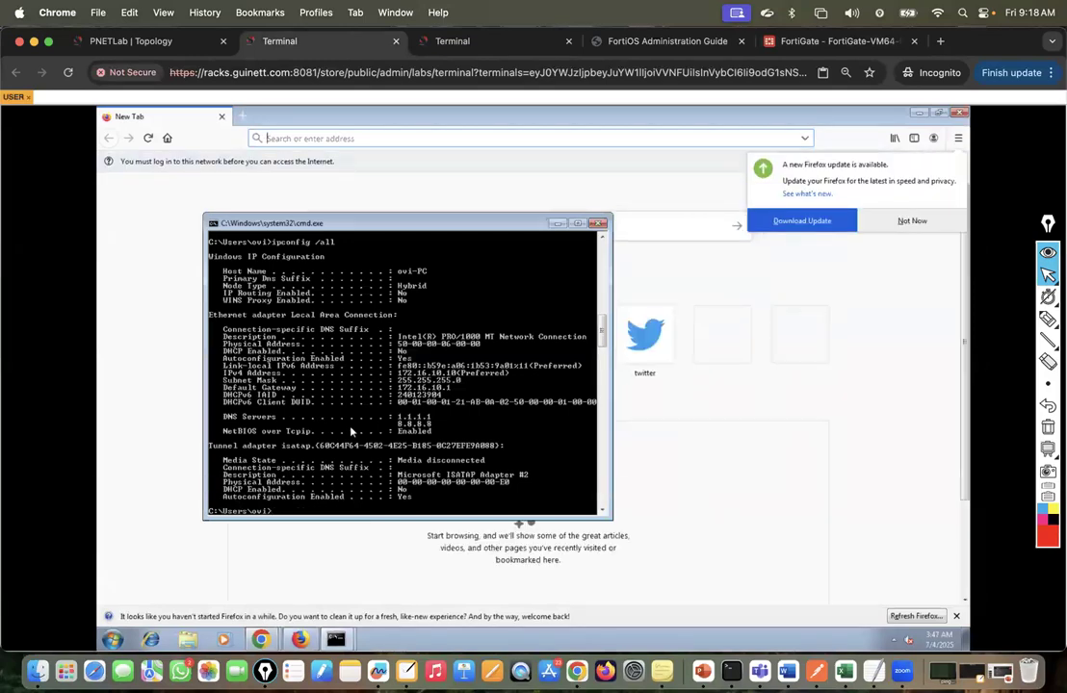
type(" 192.168.10.1")
key("Return")
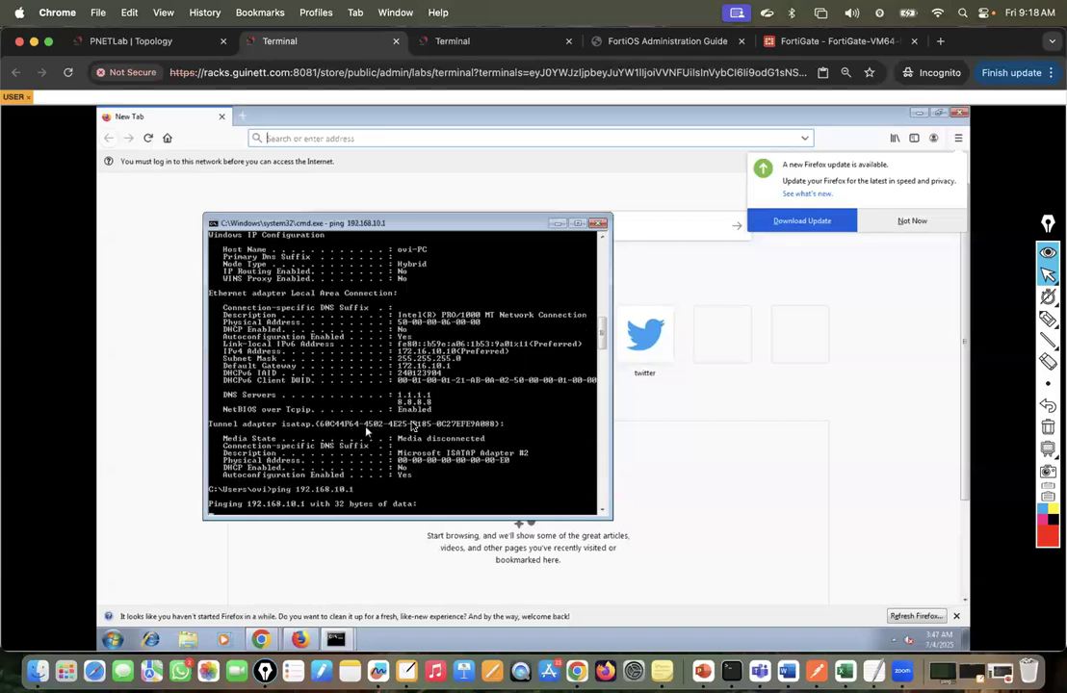
key("ctrl+c")
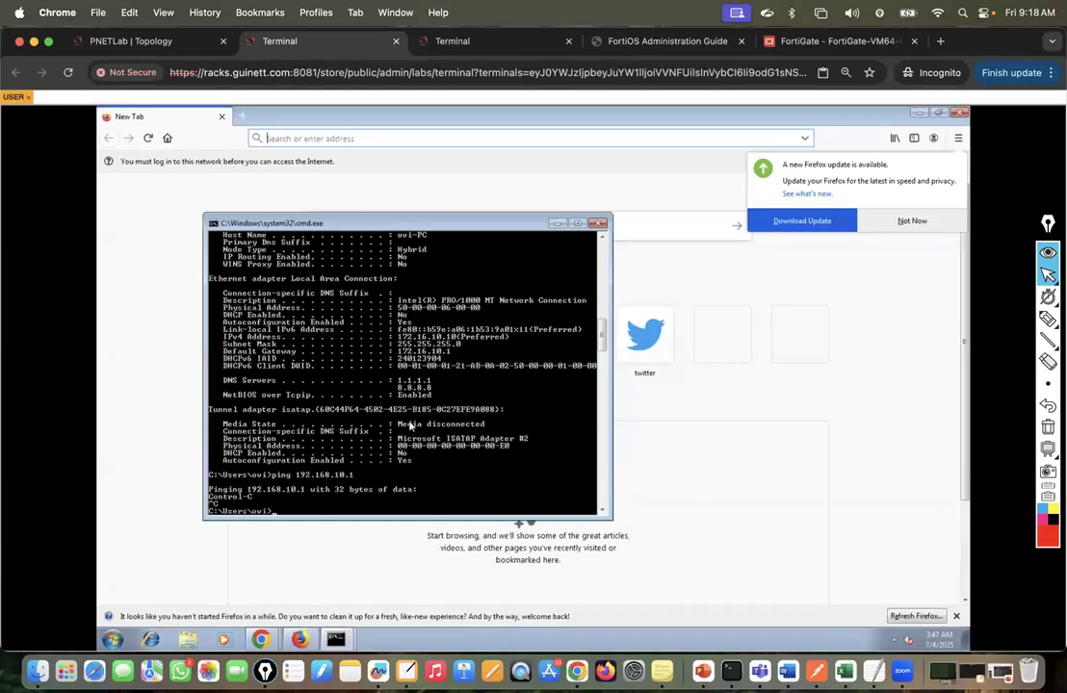
type("ping 172.16.")
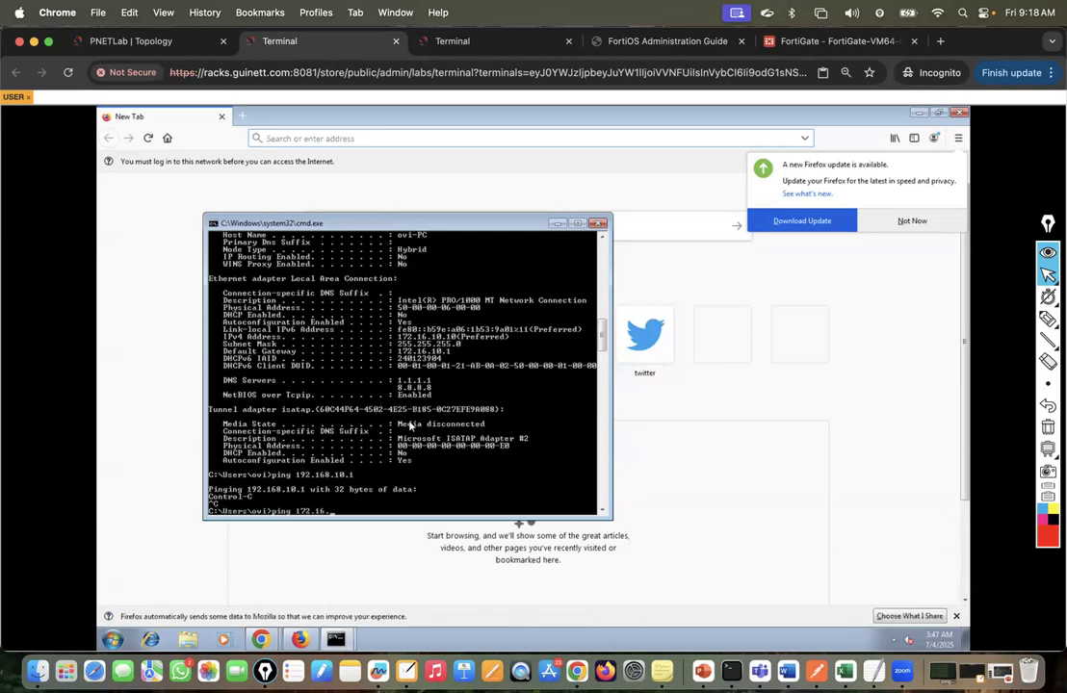
type("10.1")
key("Return")
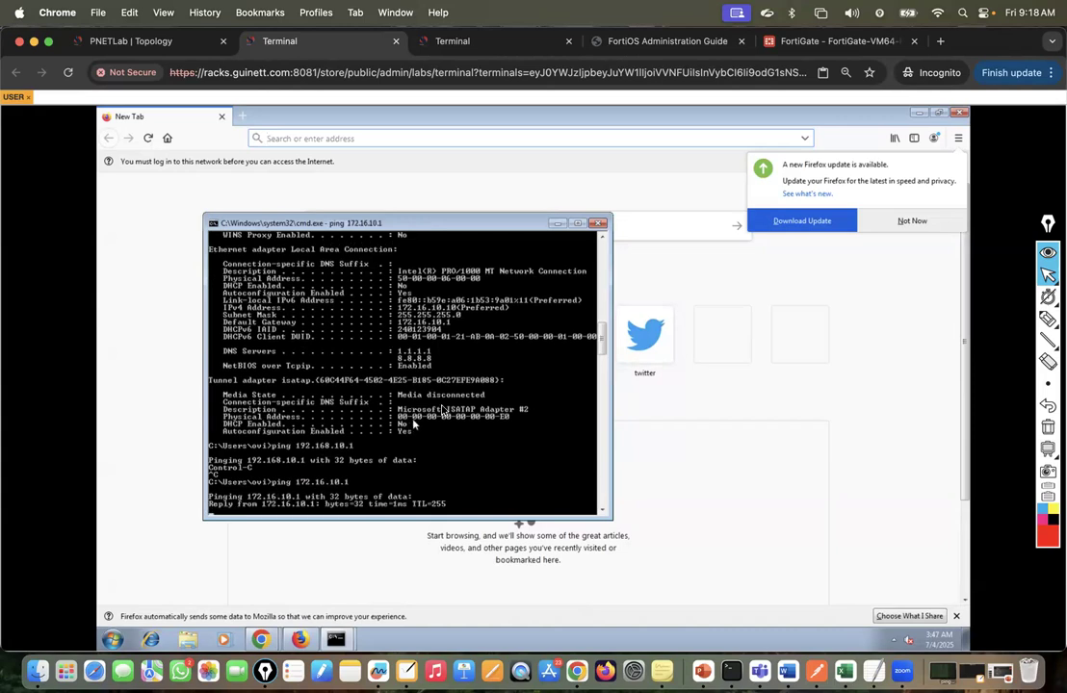
key("ctrl+c")
Step: Ping 1.1.1.1 from the Command Prompt to test internet reachability
type("ping 172.16.10.")
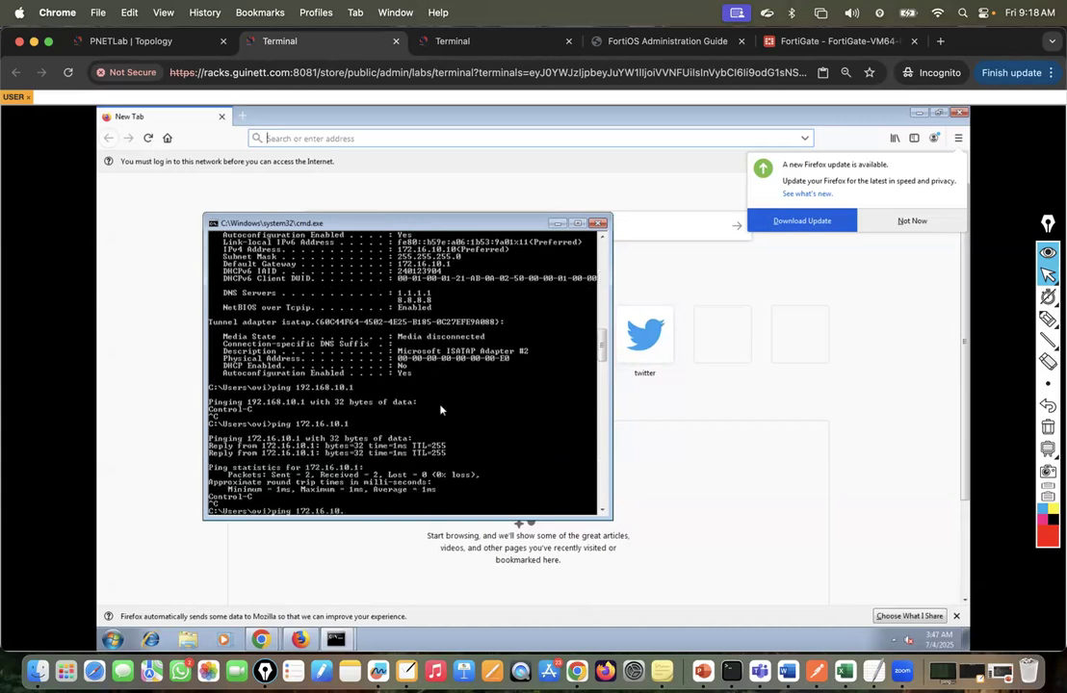
key("BackSpace")
key("BackSpace")
type(".1.1.1")
key("Return")
Step: Browse to google.com in Firefox on the USER machine
left_click(319, 153)
type("google.com/")
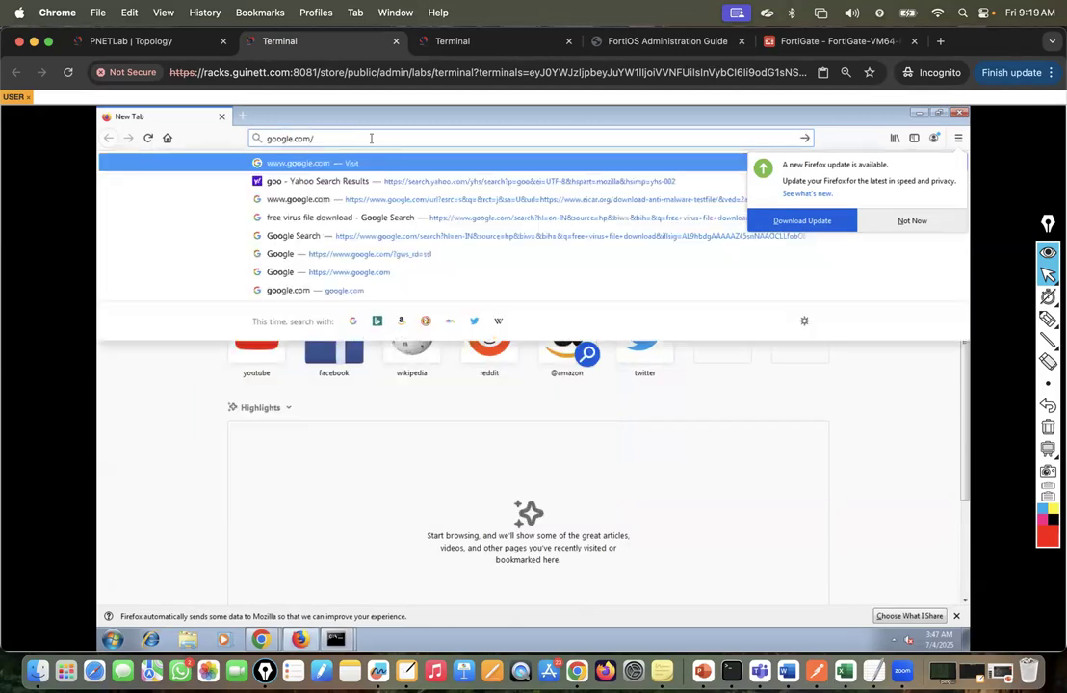
key("Return")
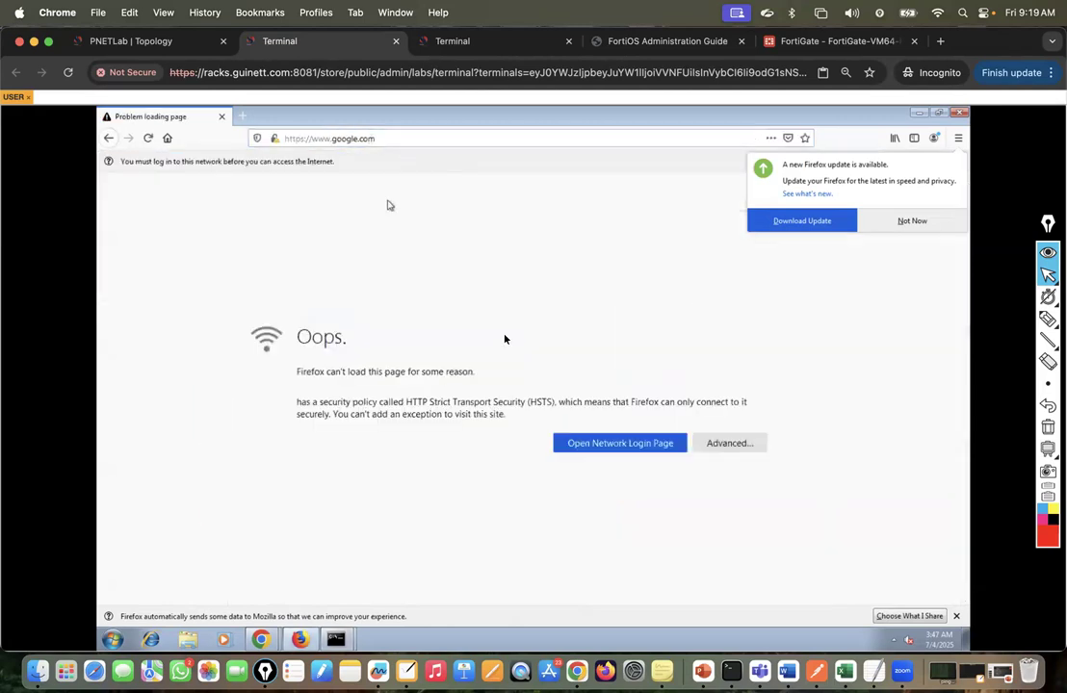
Step: Examine the certificate presented for google.com, dismiss Firefox's update offer and notification bars, and close the certificate page
left_click(725, 443)
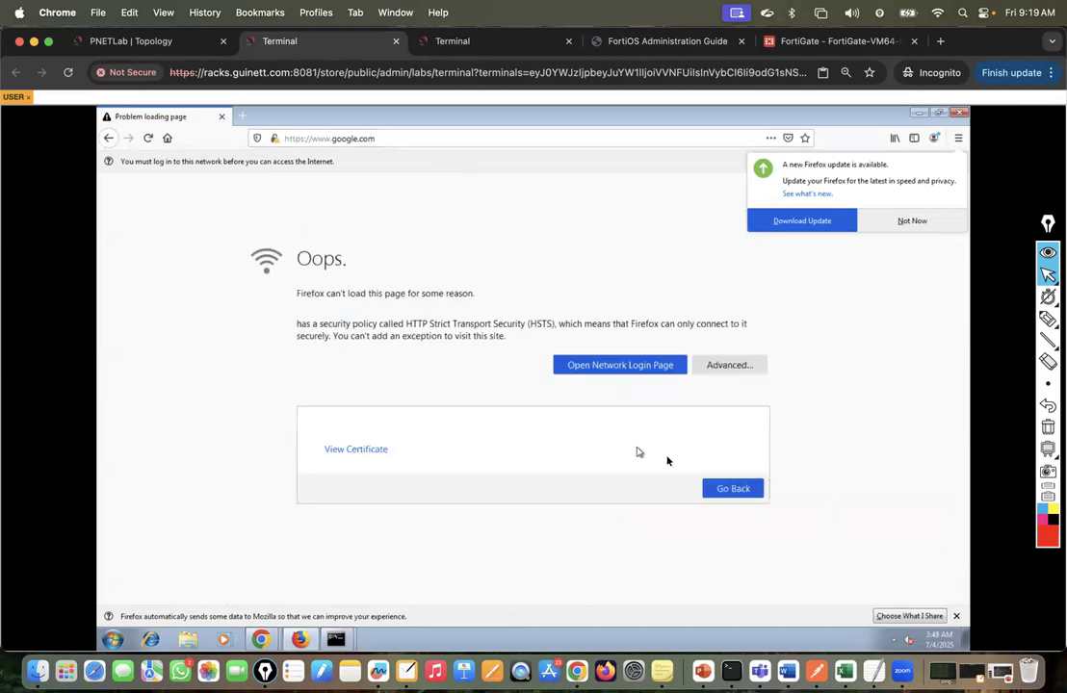
left_click(344, 450)
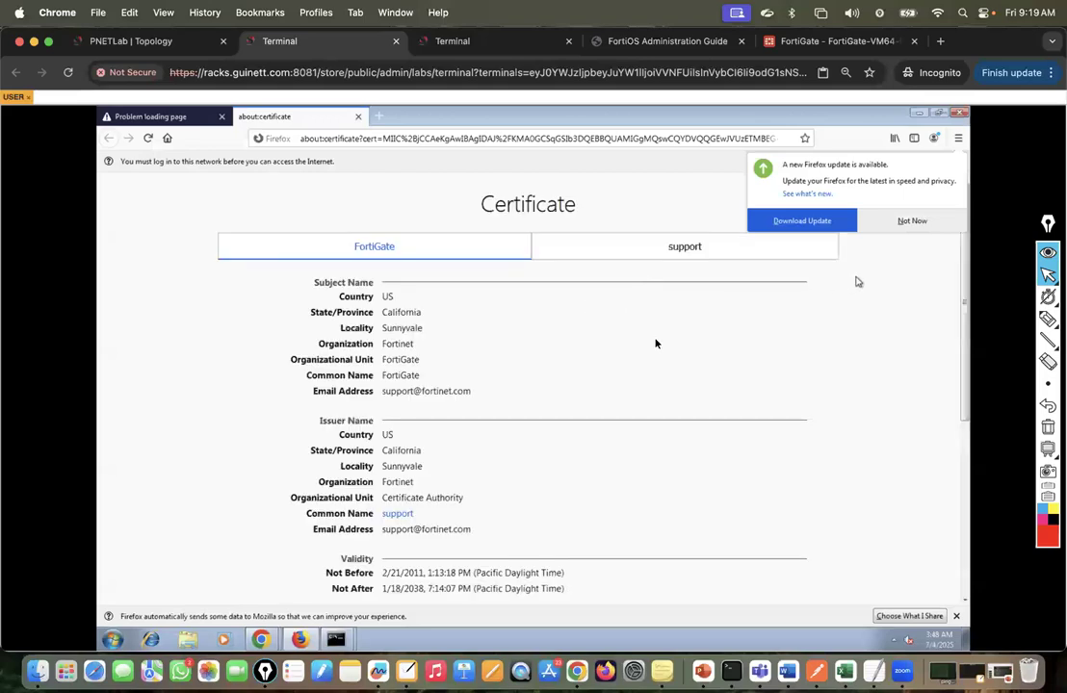
left_click(912, 221)
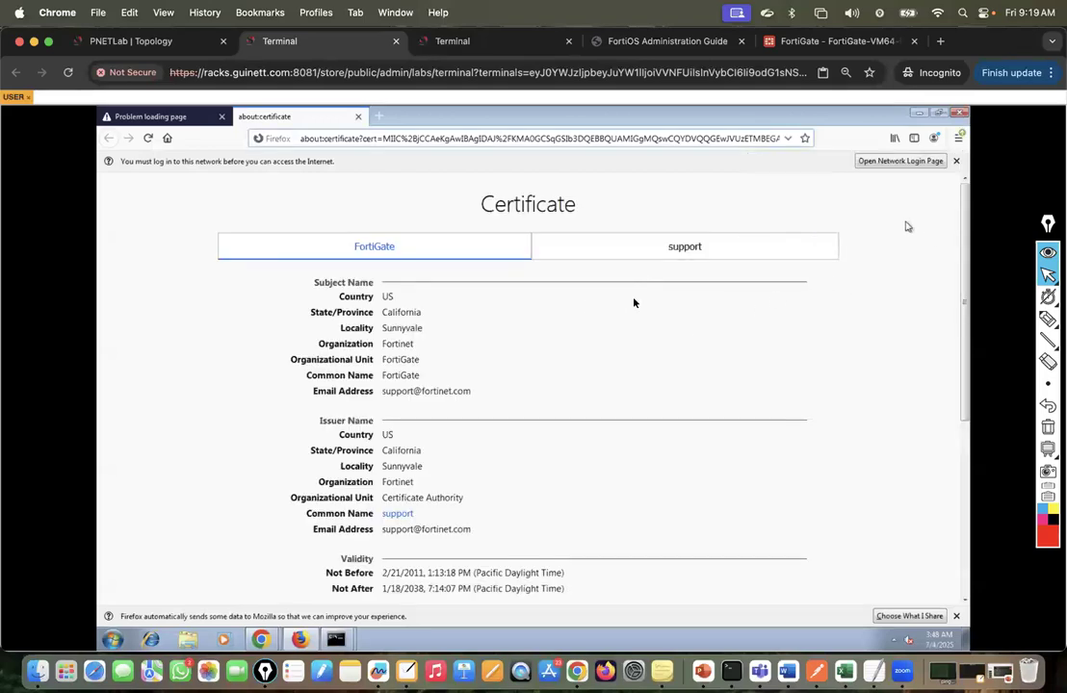
scroll(579, 363, "down", 5)
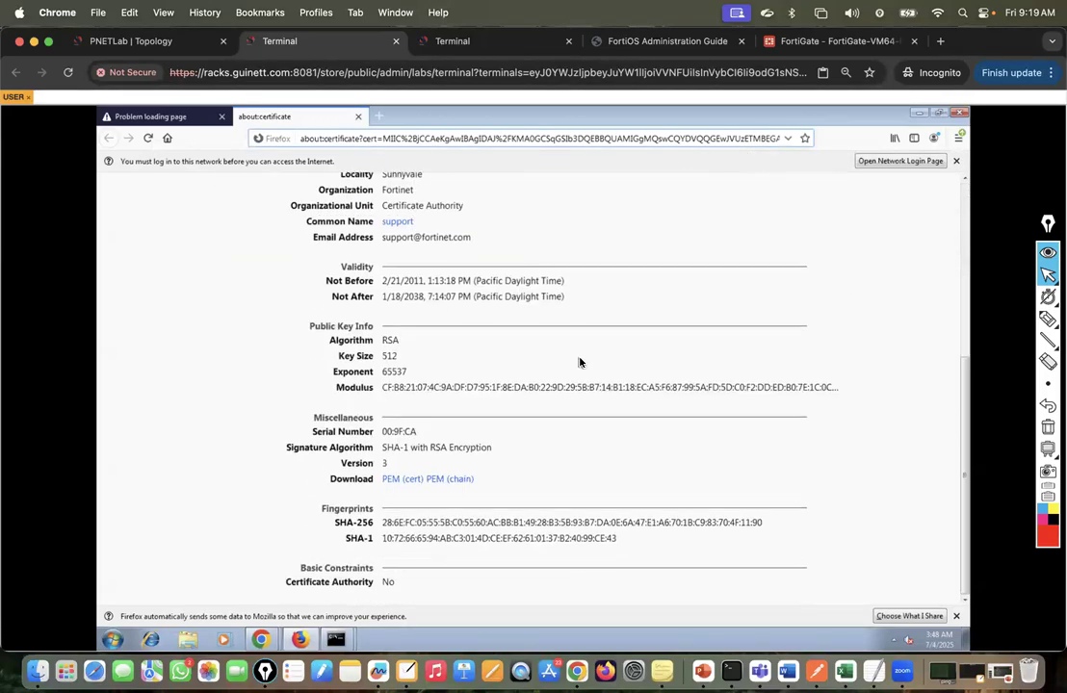
left_click(956, 160)
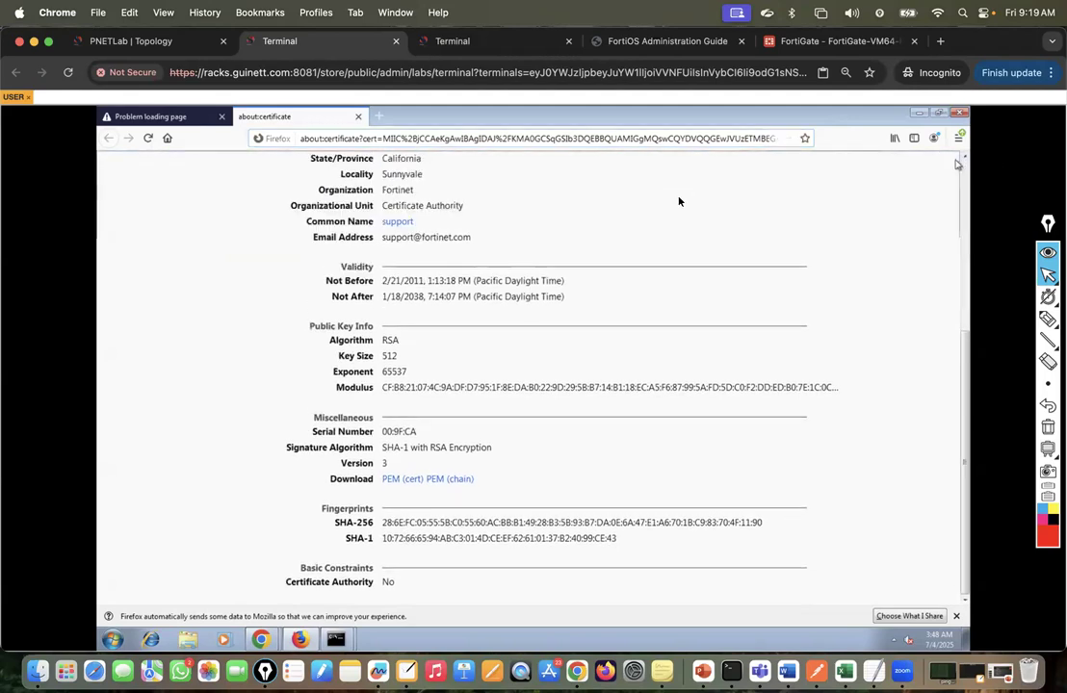
left_click(956, 616)
left_click(359, 117)
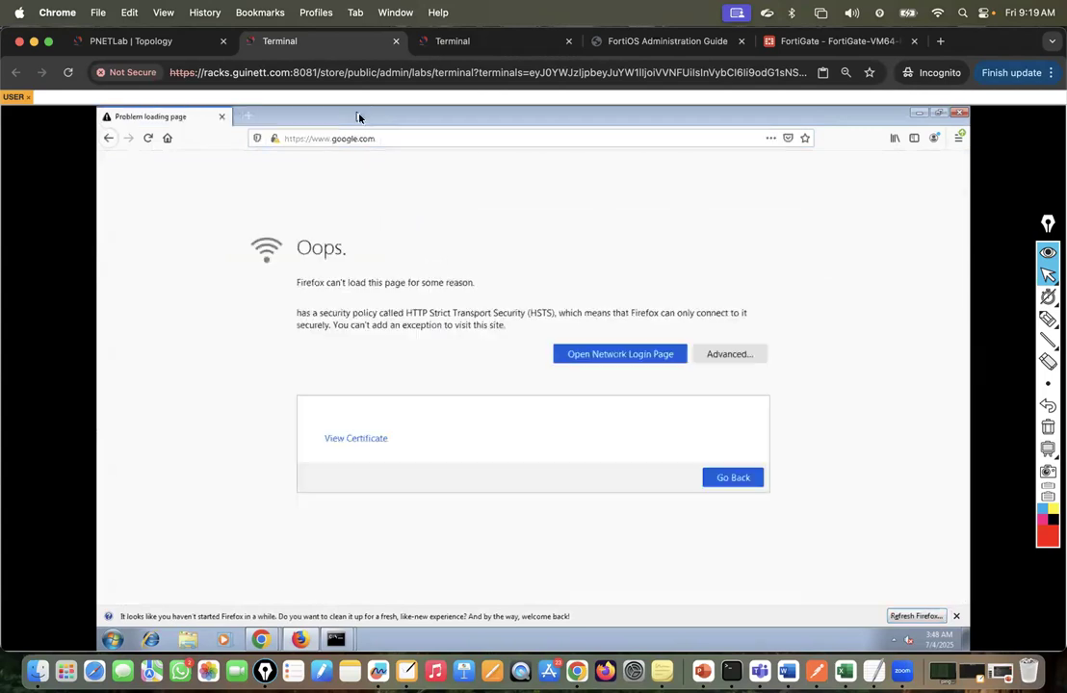
Step: Open the network login page, authenticate to the firewall with the local user's username and password, and stay signed out of Google
left_click(680, 354)
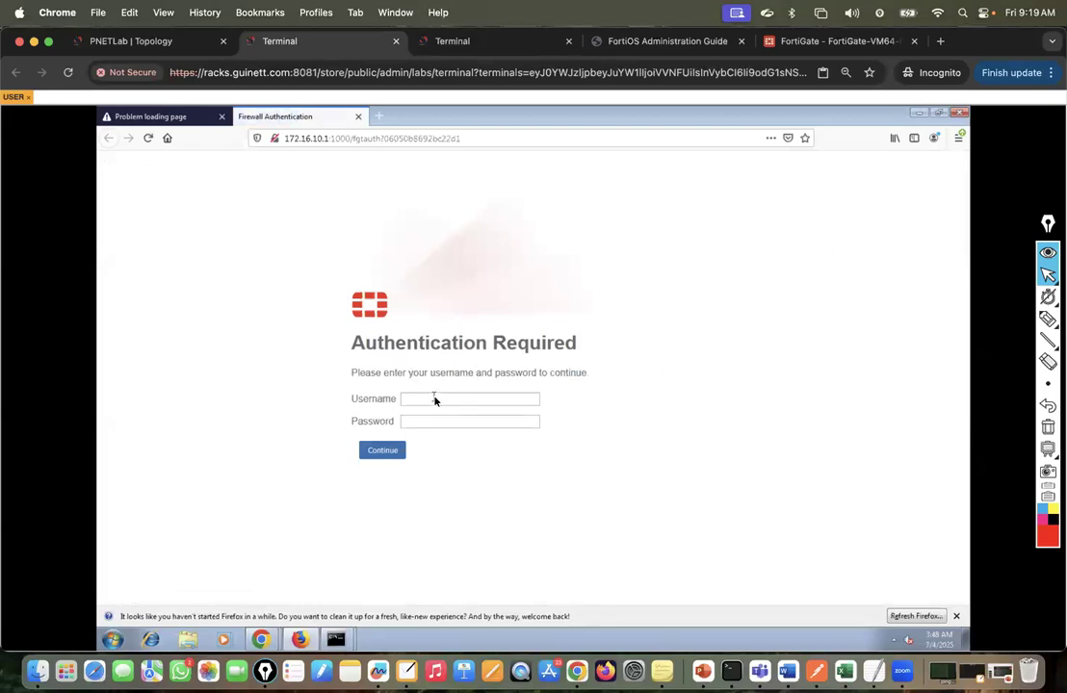
left_click(434, 400)
left_click(434, 421)
type("*")
left_click(390, 454)
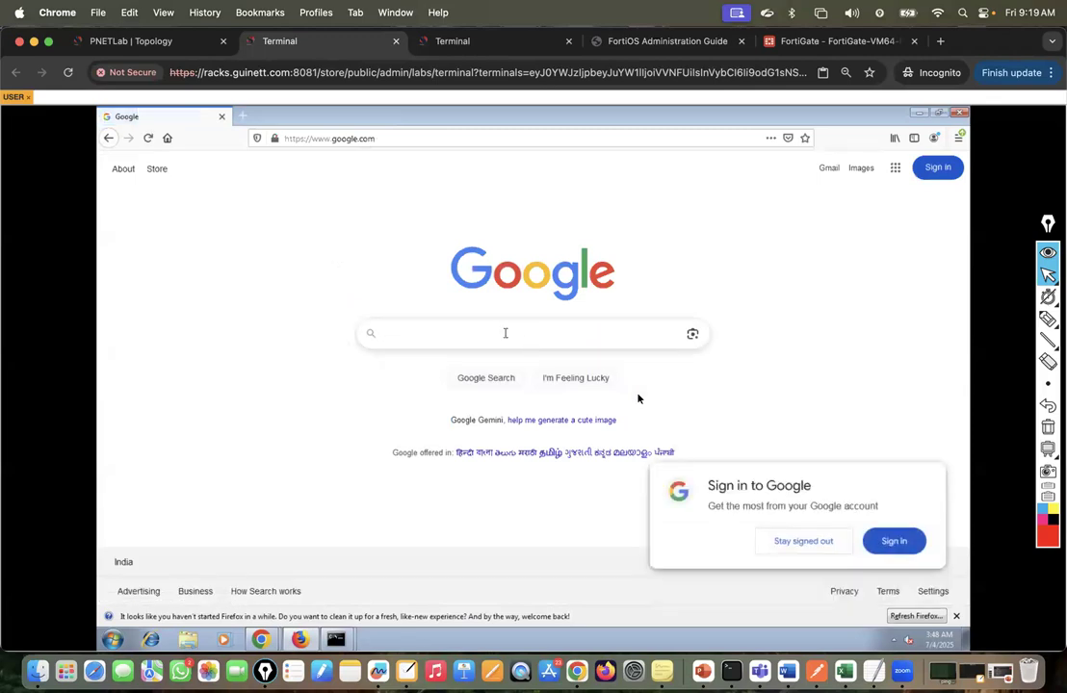
left_click(794, 540)
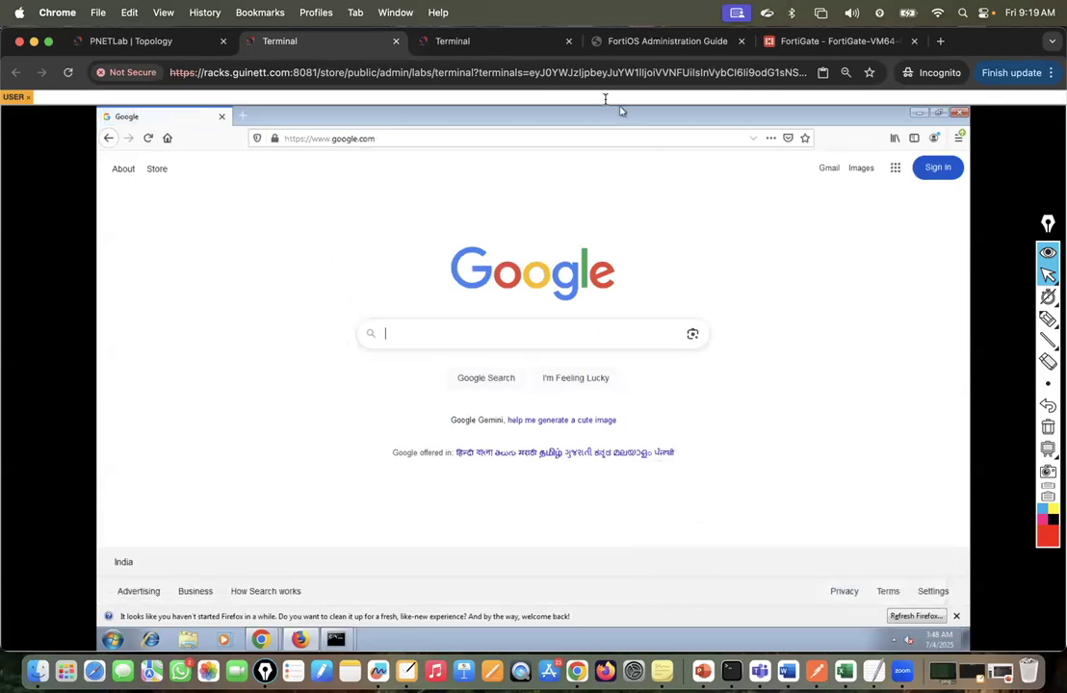
left_click(154, 41)
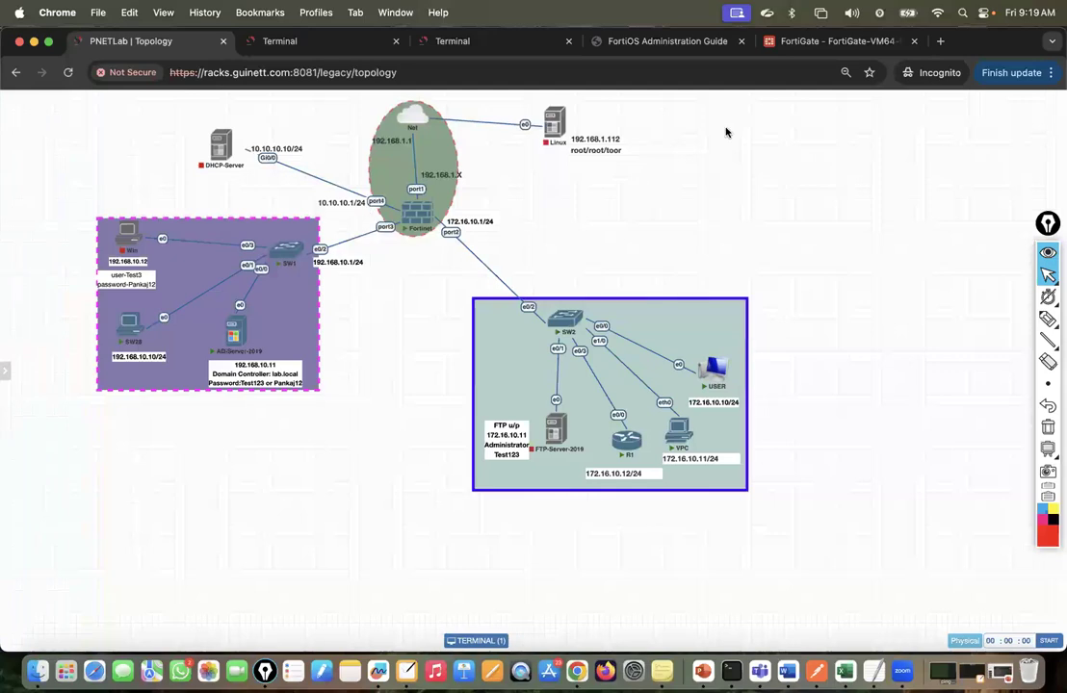
left_click(830, 41)
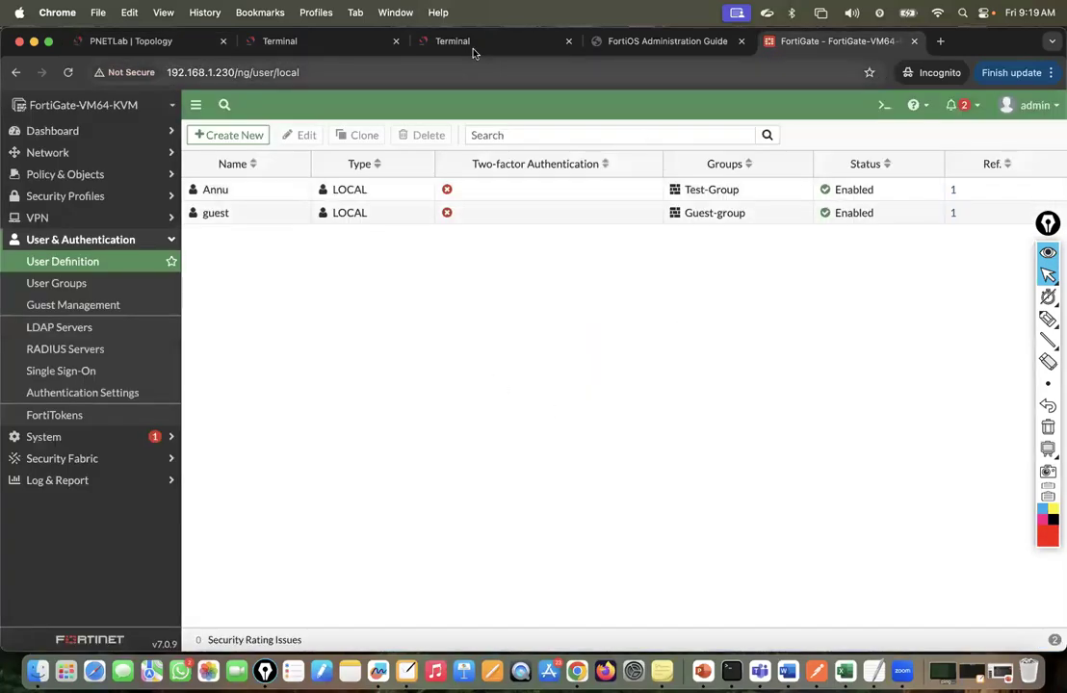
left_click(414, 42)
left_click(311, 43)
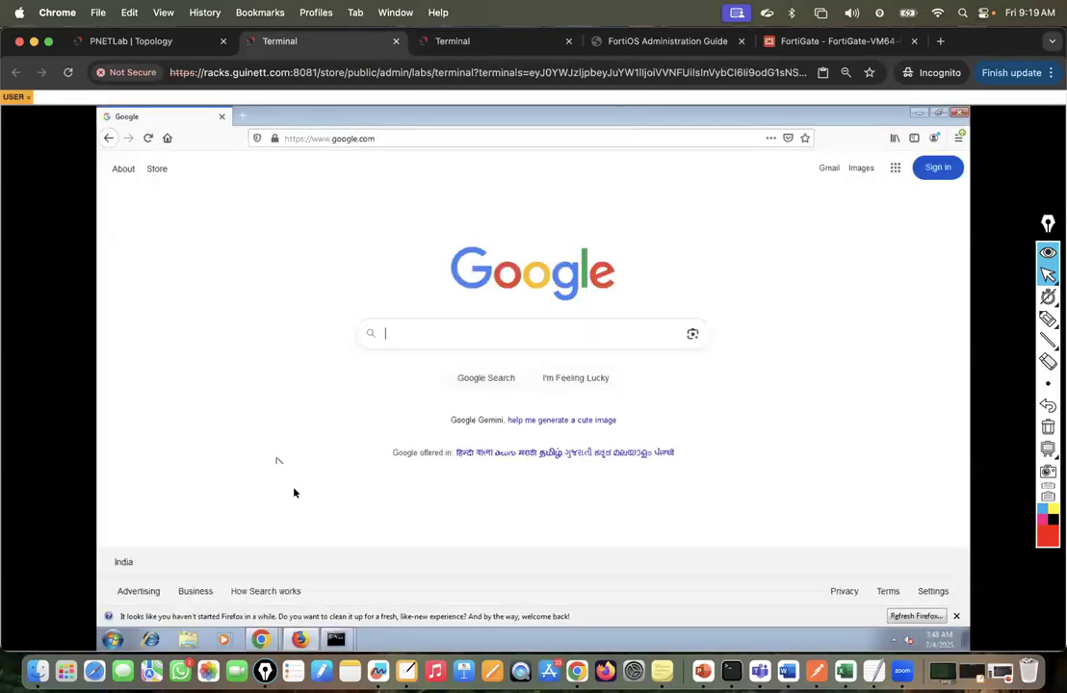
Step: Reload google.com in the USER machine's regular Chrome window and close a spare New Tab
mouse_move(260, 639)
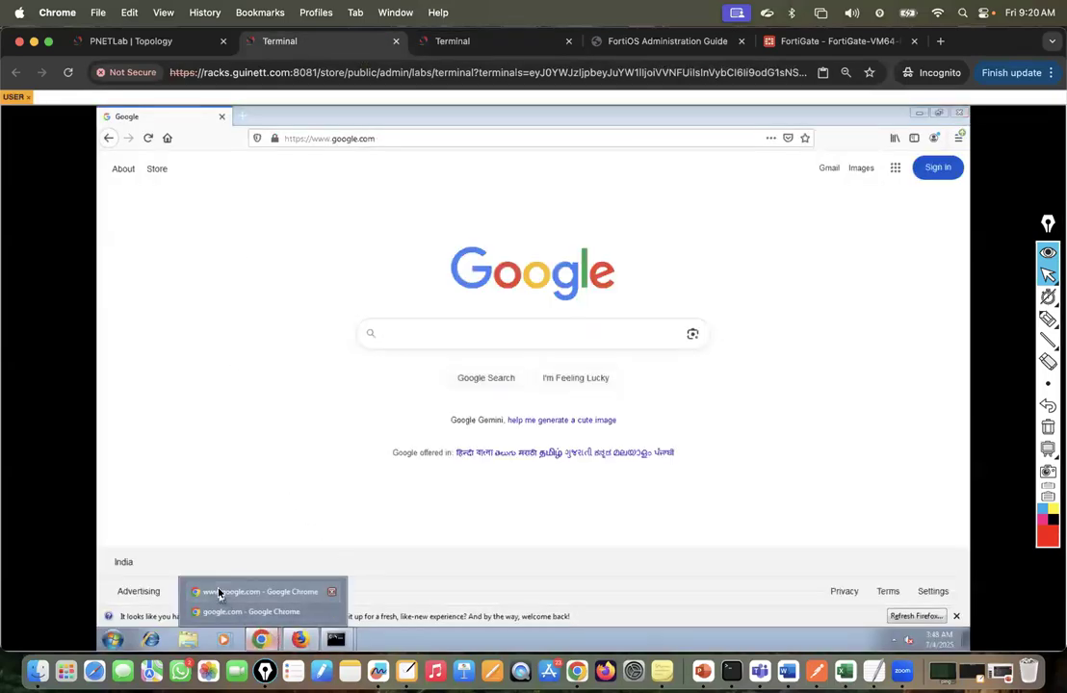
left_click(220, 593)
left_click(150, 138)
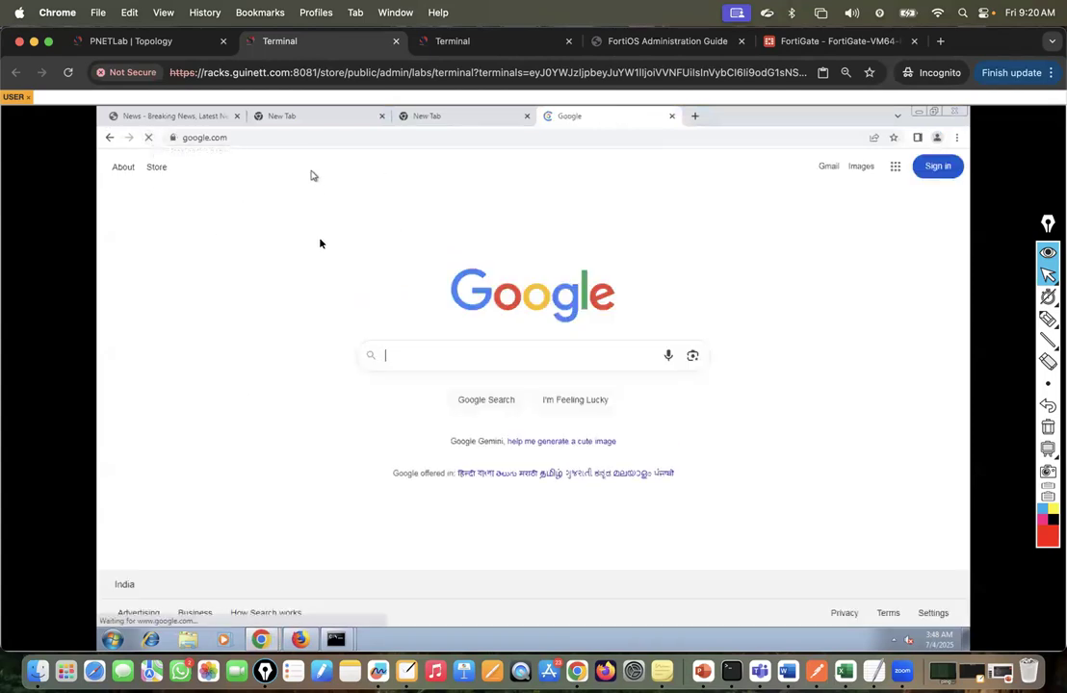
left_click(450, 123)
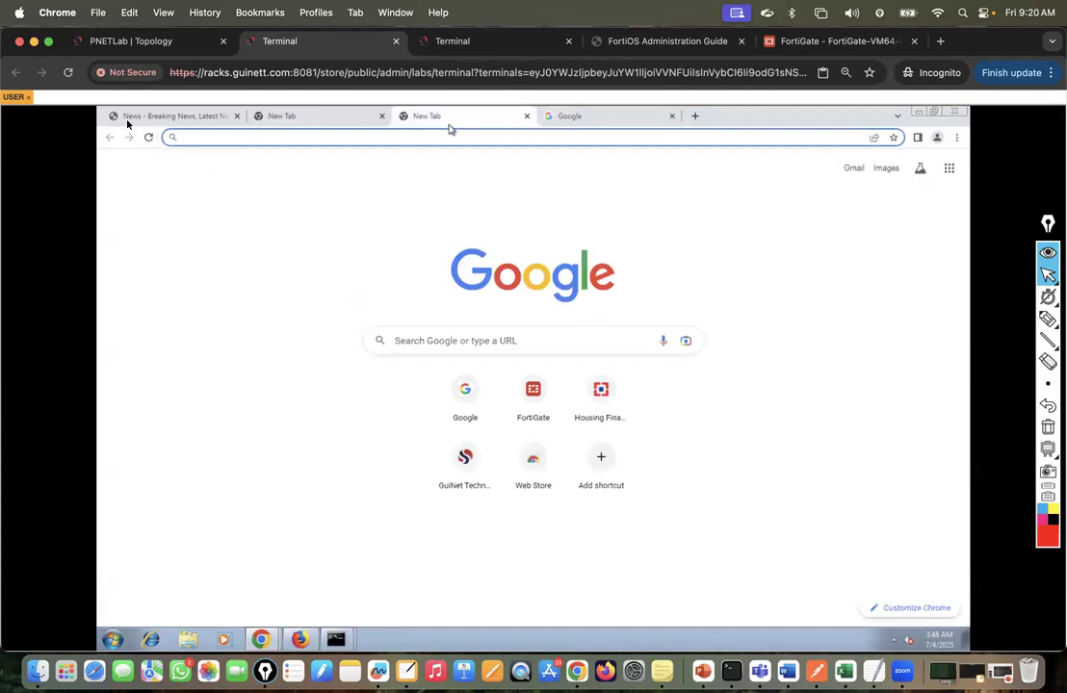
left_click(525, 117)
Step: Return to FortiGate and review the User Groups and User Definition lists
left_click(801, 41)
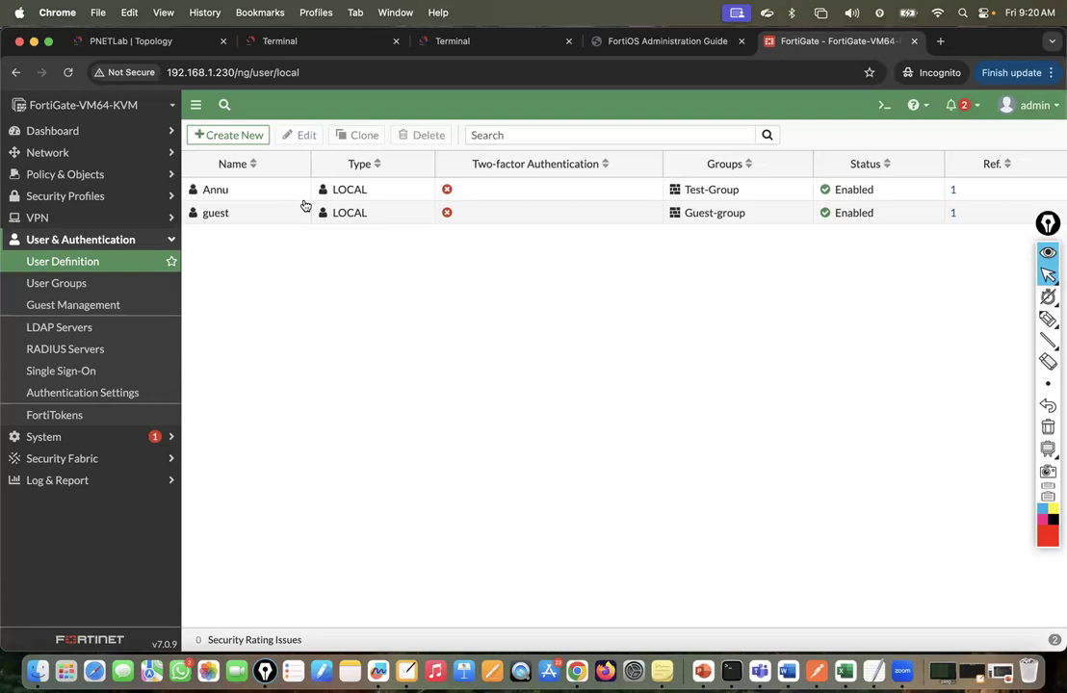
left_click(72, 287)
left_click(106, 262)
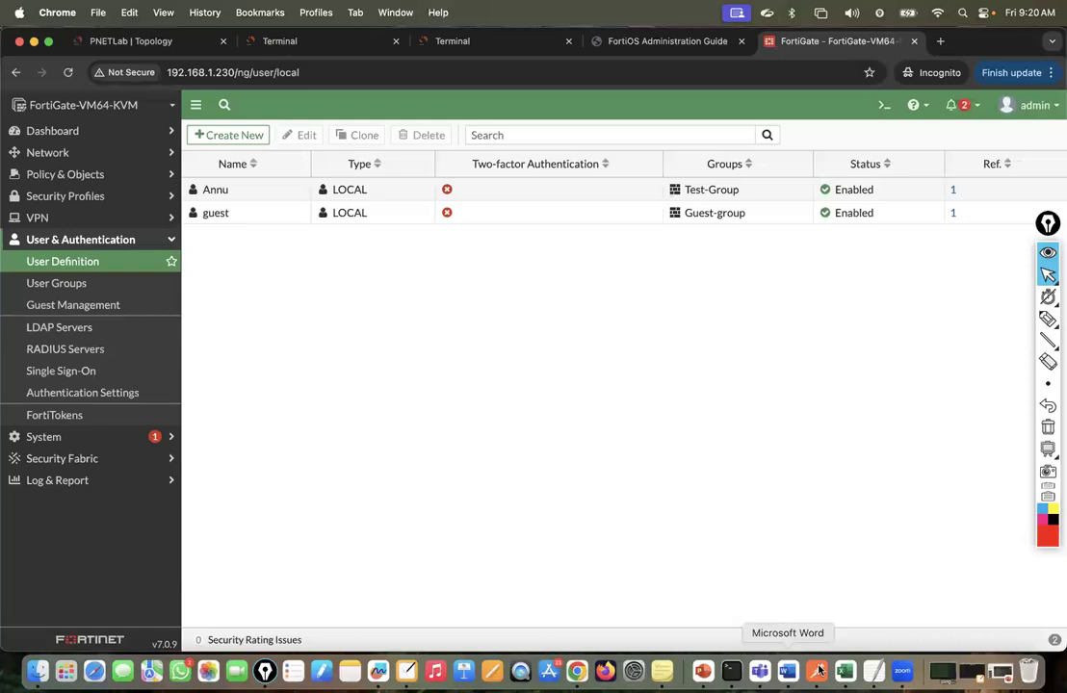
Step: Switch to the FortiGate_Firewall_Training_By_GT presentation in PowerPoint and view slide 20 on Modules 5 and 6
left_click(999, 673)
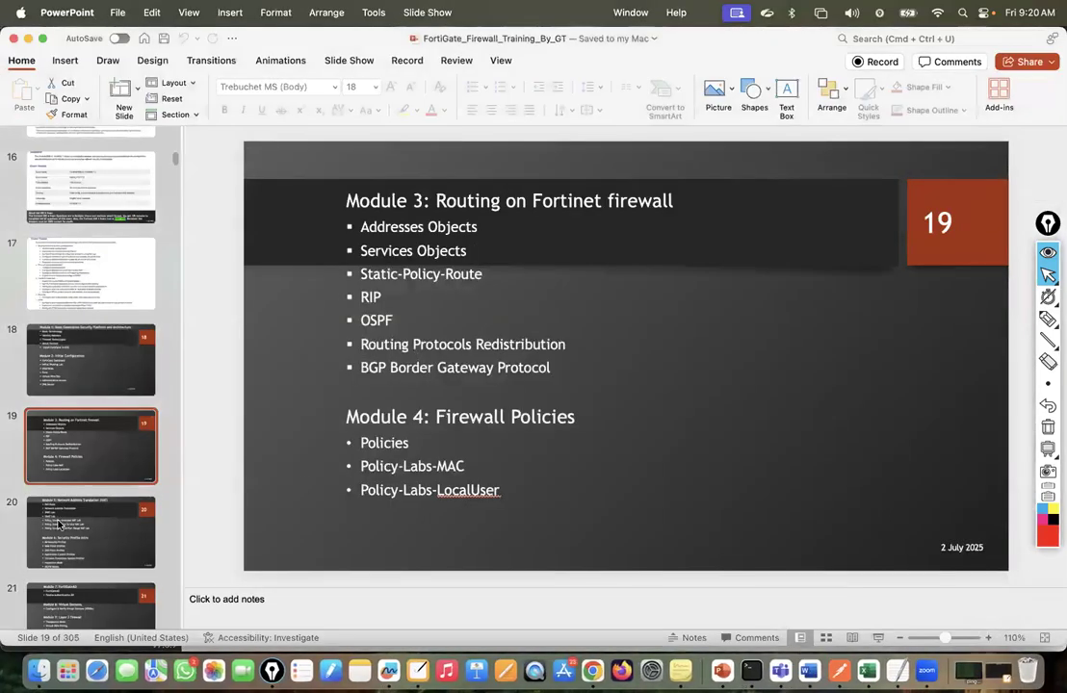
left_click(111, 502)
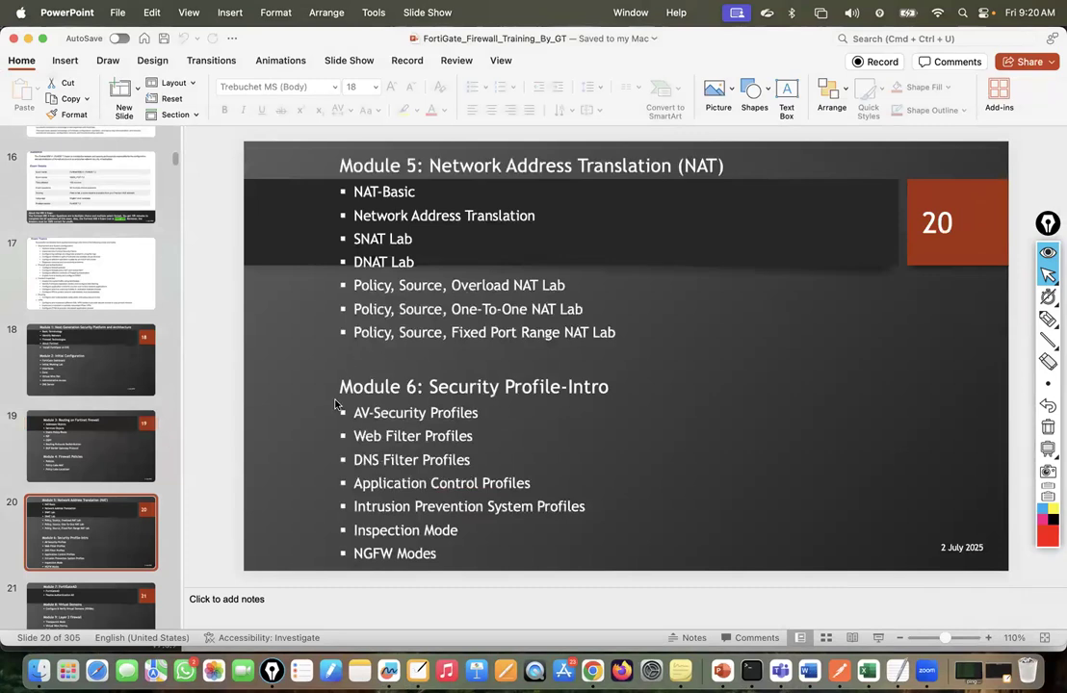